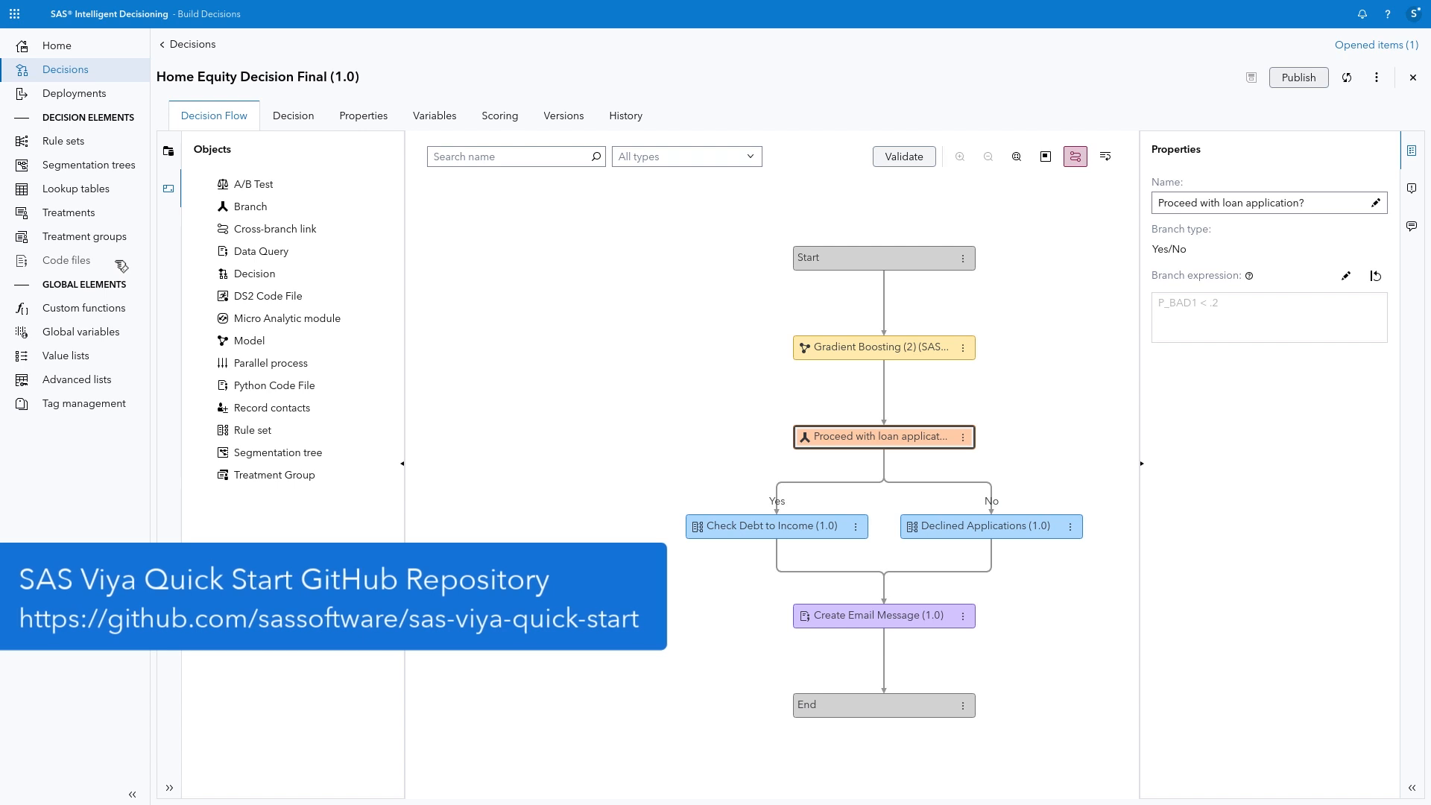
Step: Start a new decision from the decisions list and name it Loan_Decision
click(197, 47)
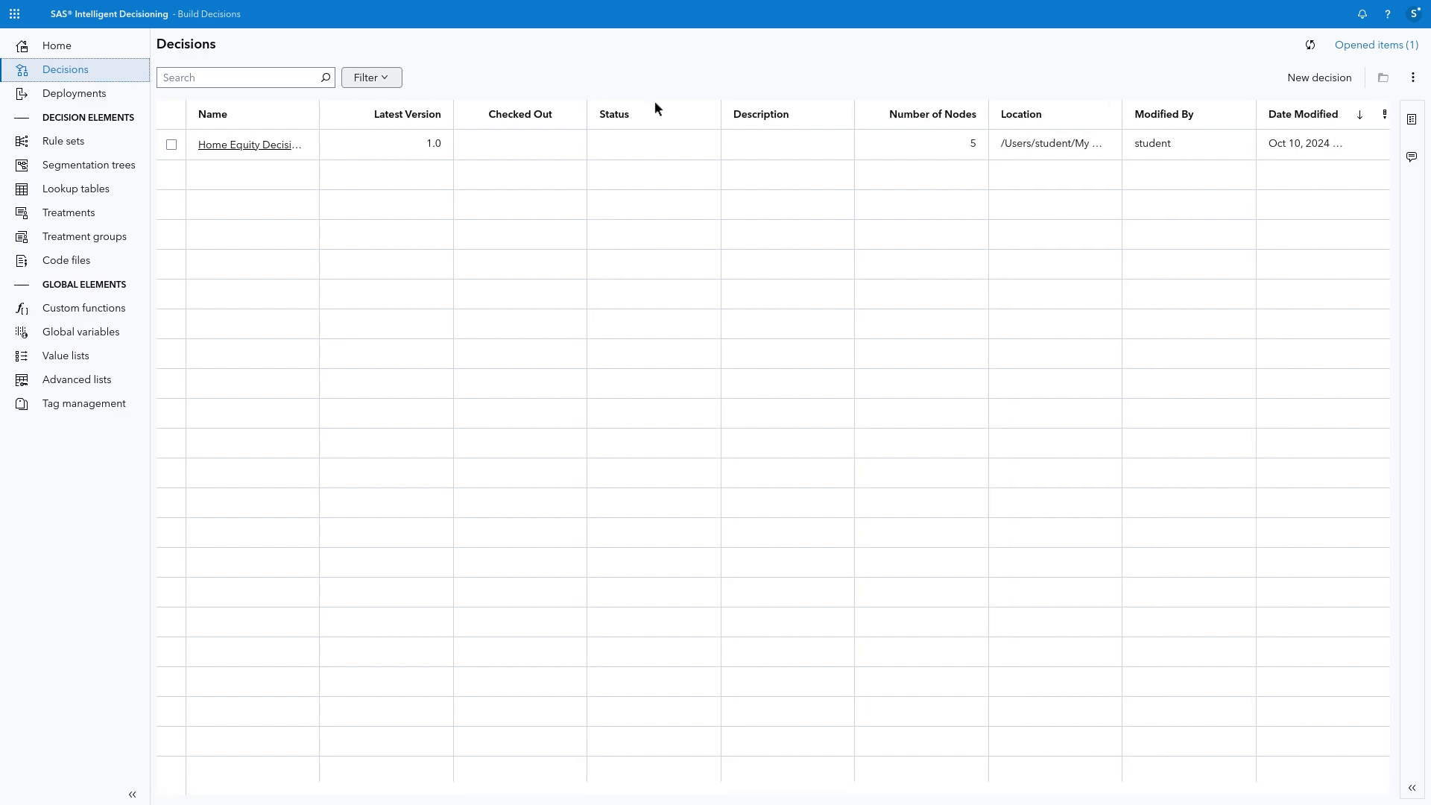
click(1317, 79)
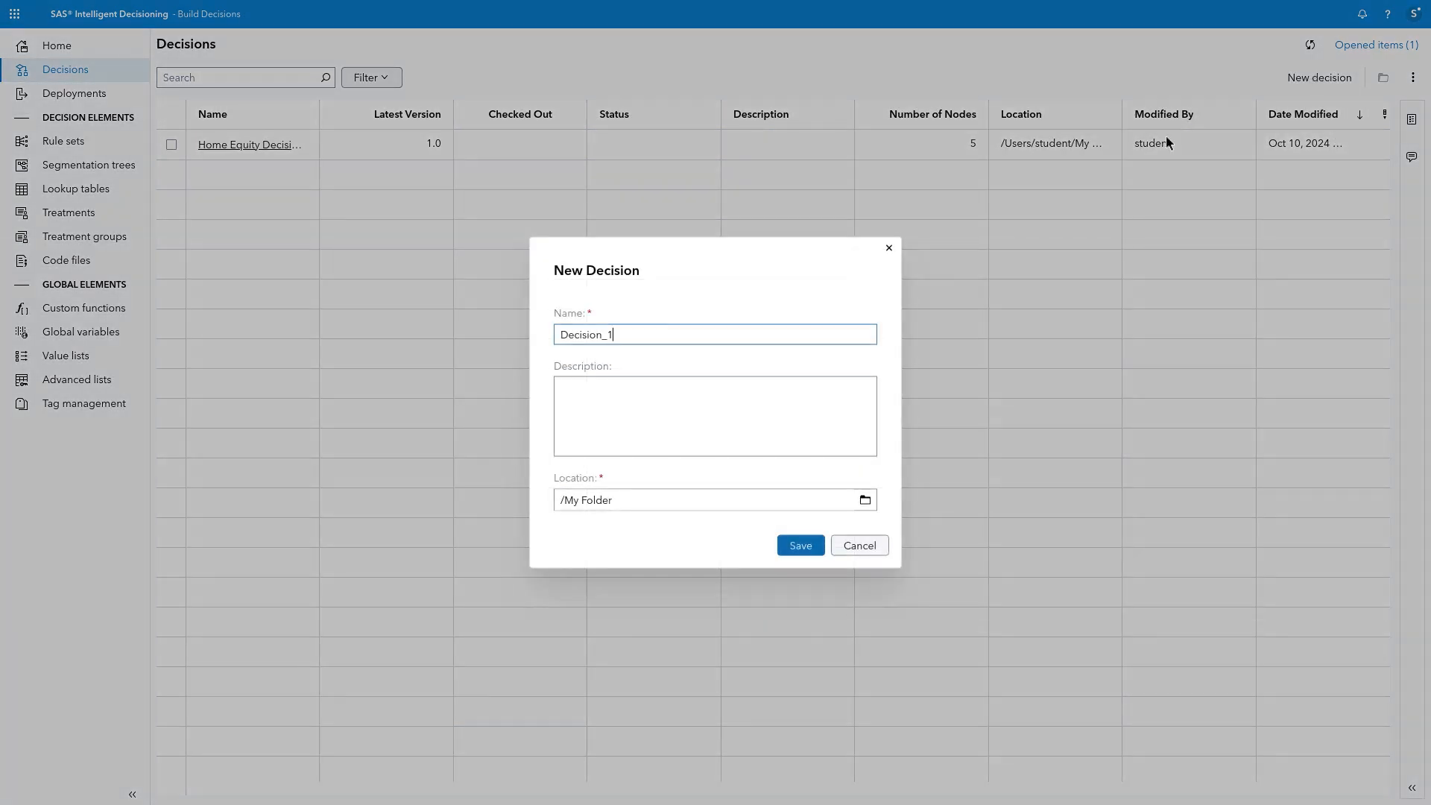
double_click(559, 335)
text(Loan_Decision)
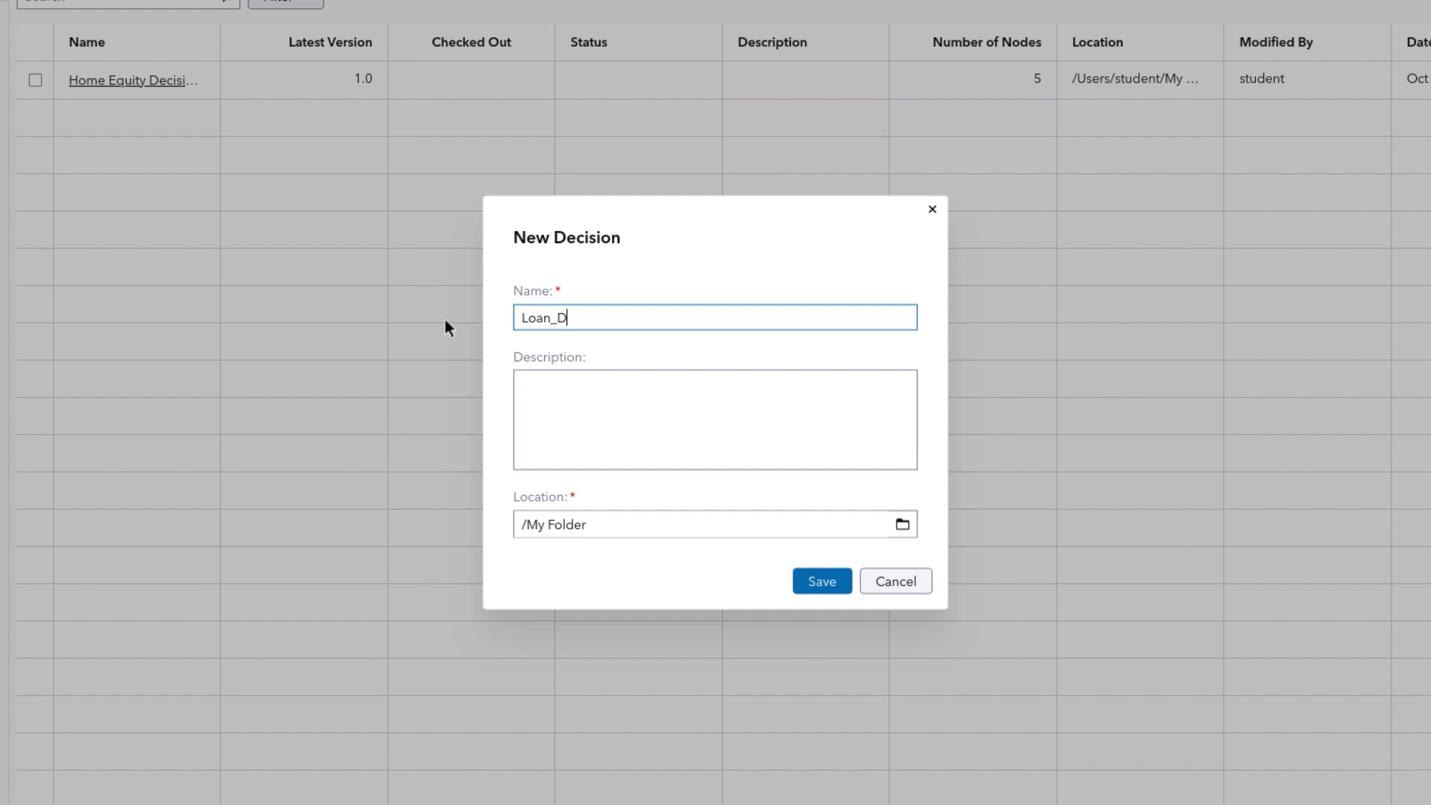
Step: Browse for the decision's location and create a folder named Home Equity Decision inside My Folder
click(904, 524)
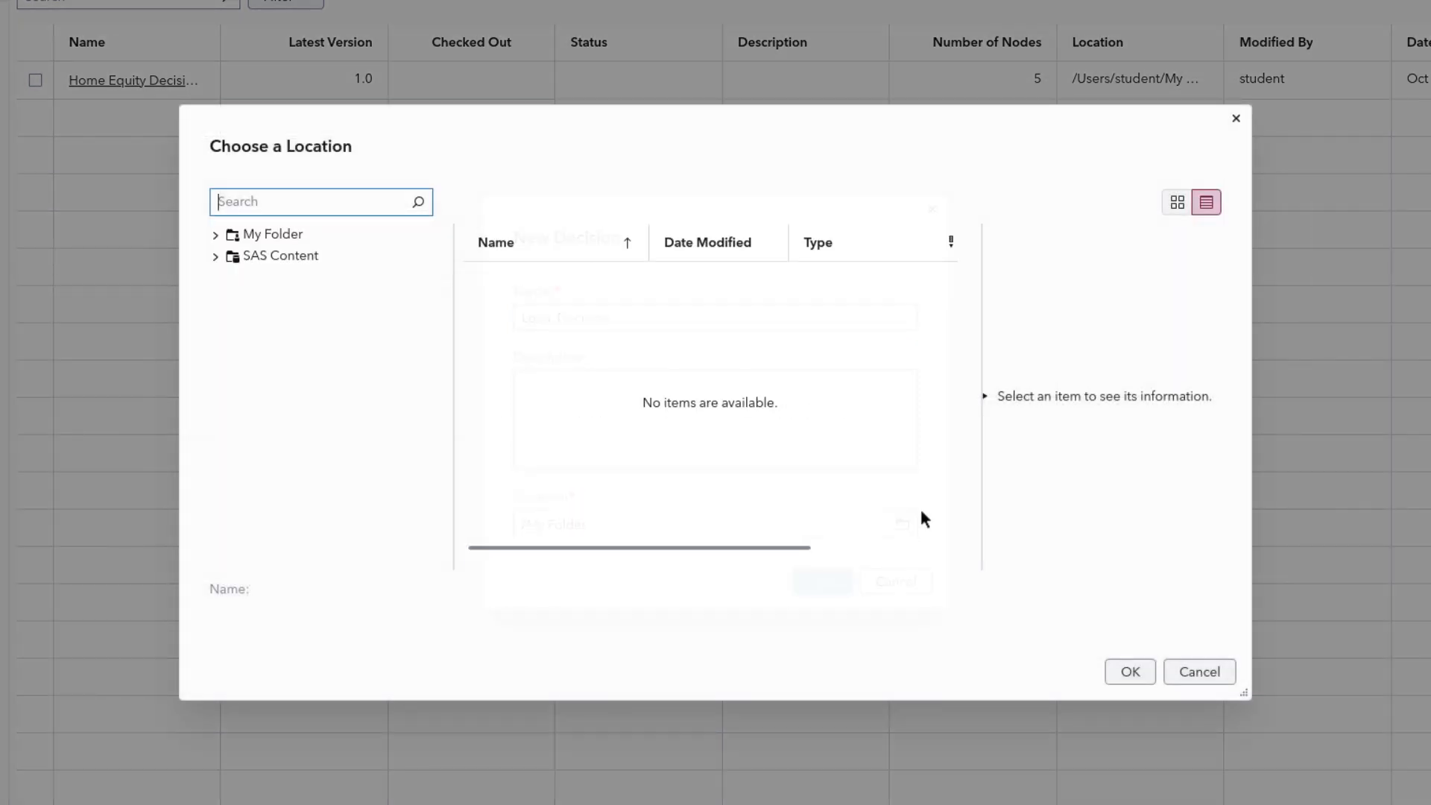
click(298, 278)
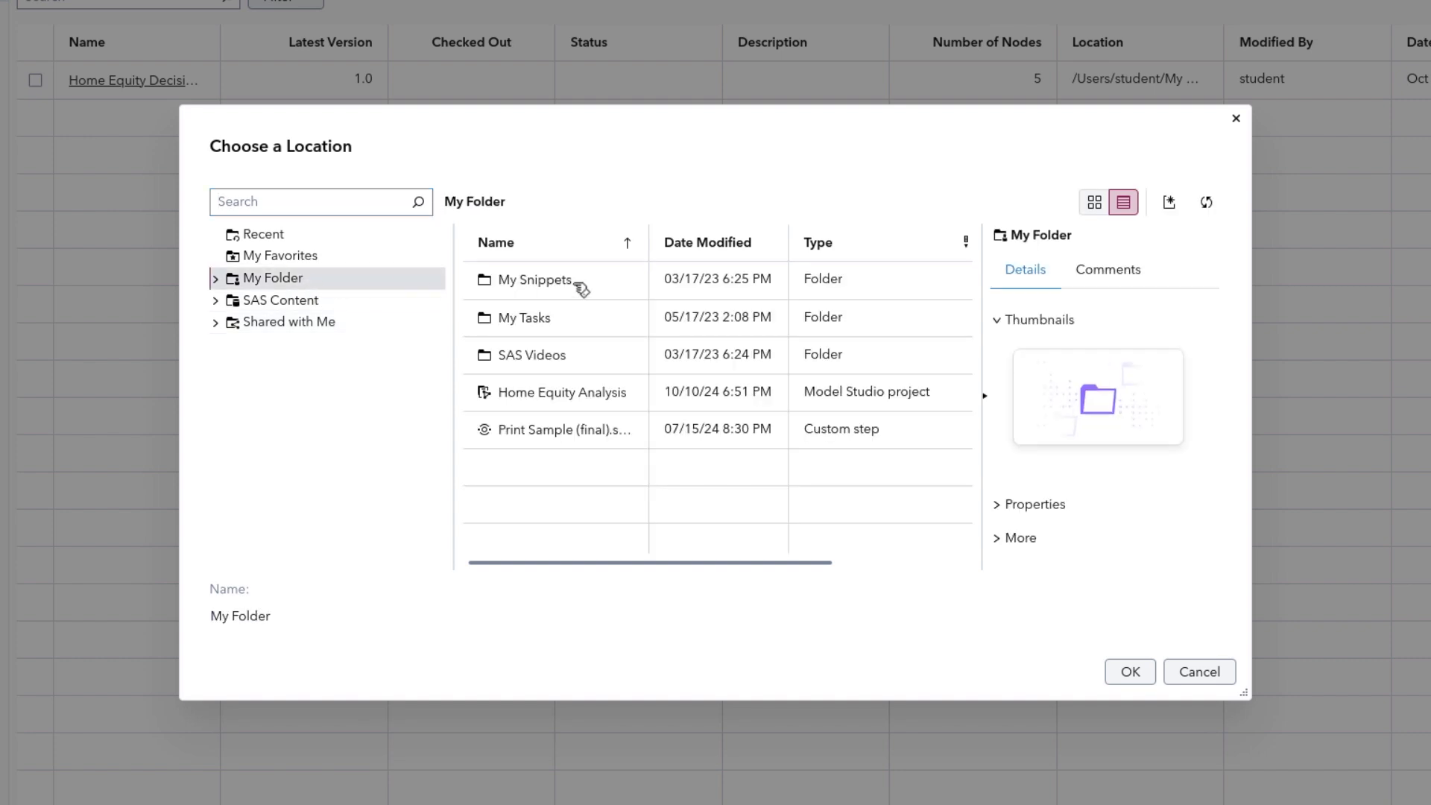
click(1173, 203)
click(1191, 236)
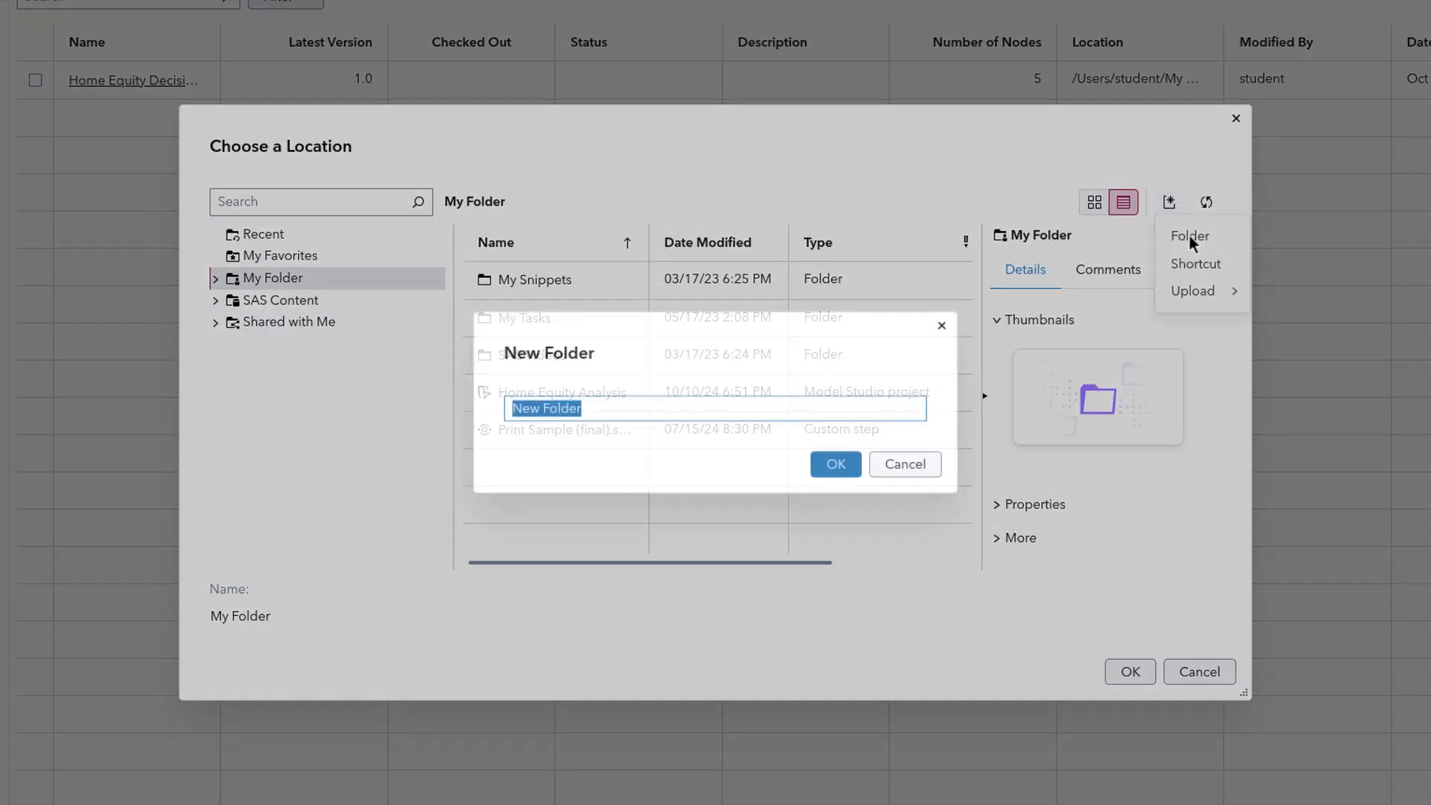
text(Home Equity Decision)
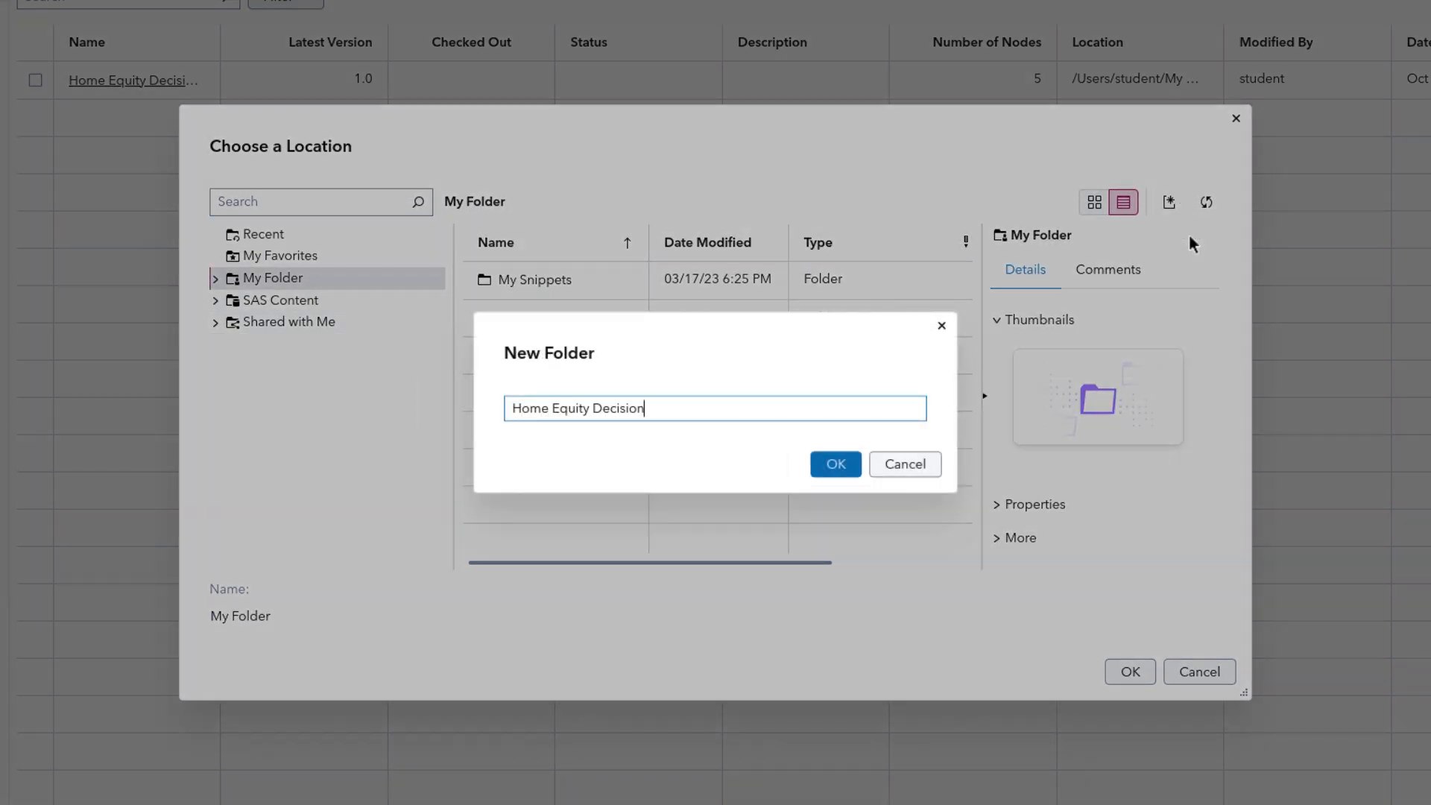
click(835, 463)
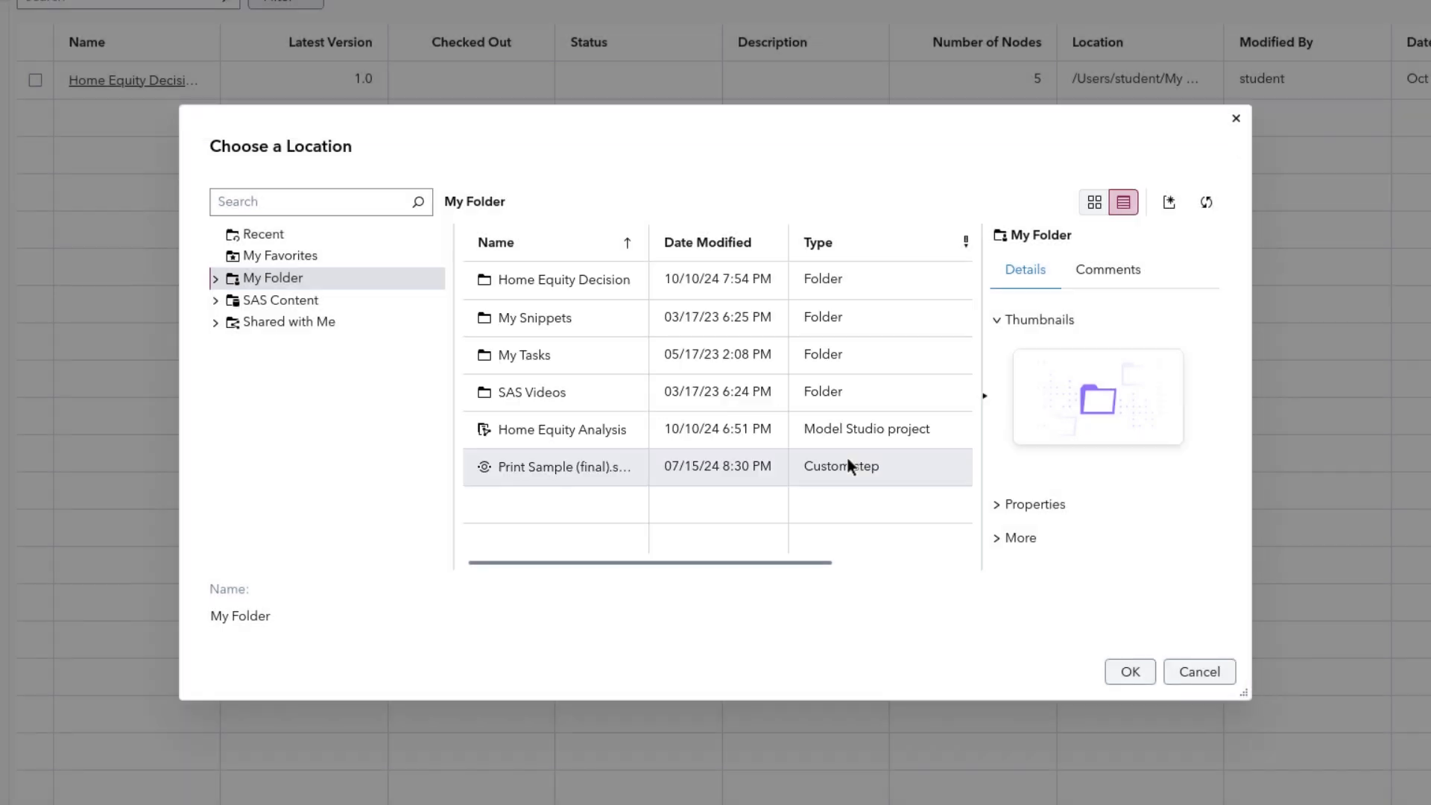
Step: Choose the Home Equity Decision folder as the location and save the new decision
click(584, 282)
click(1131, 671)
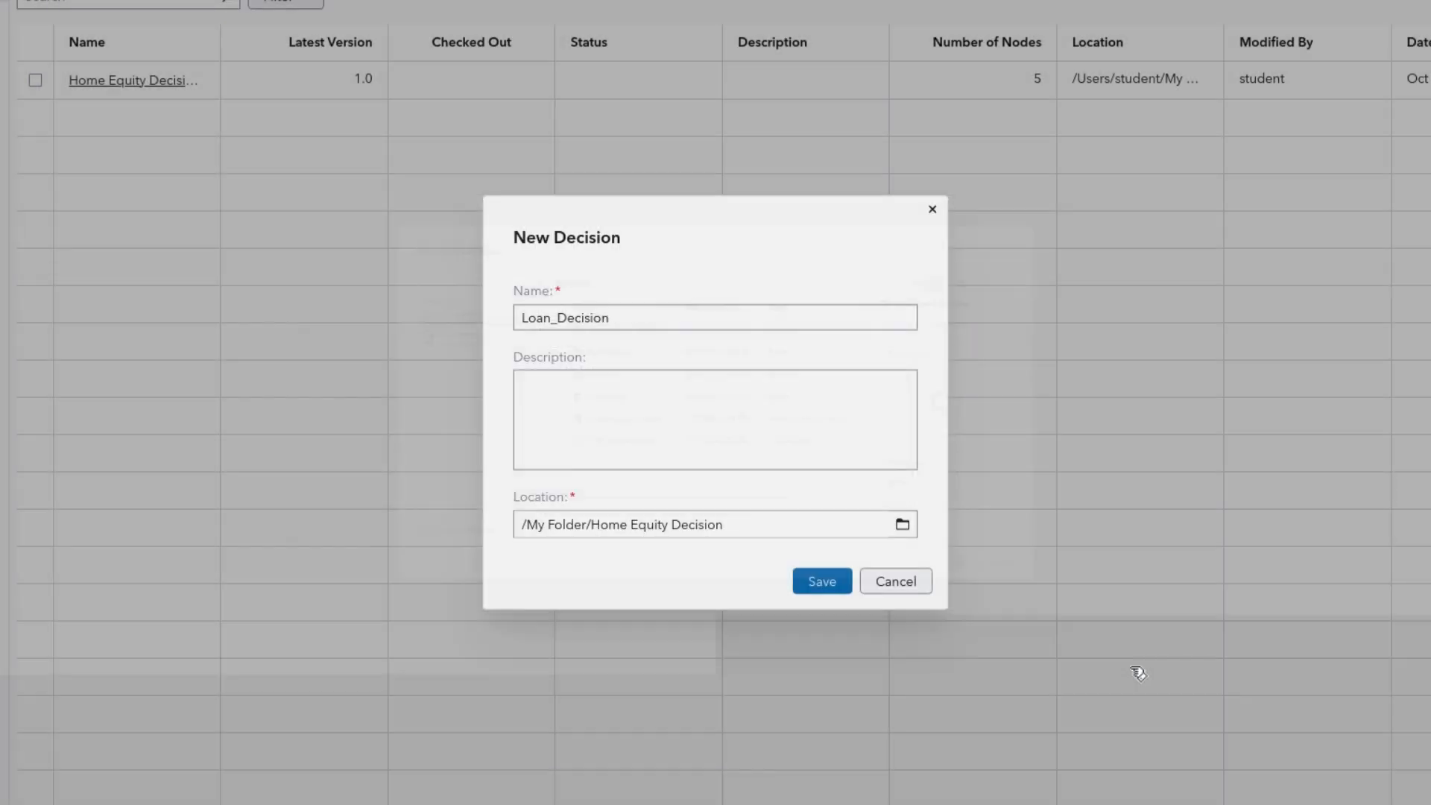
click(831, 585)
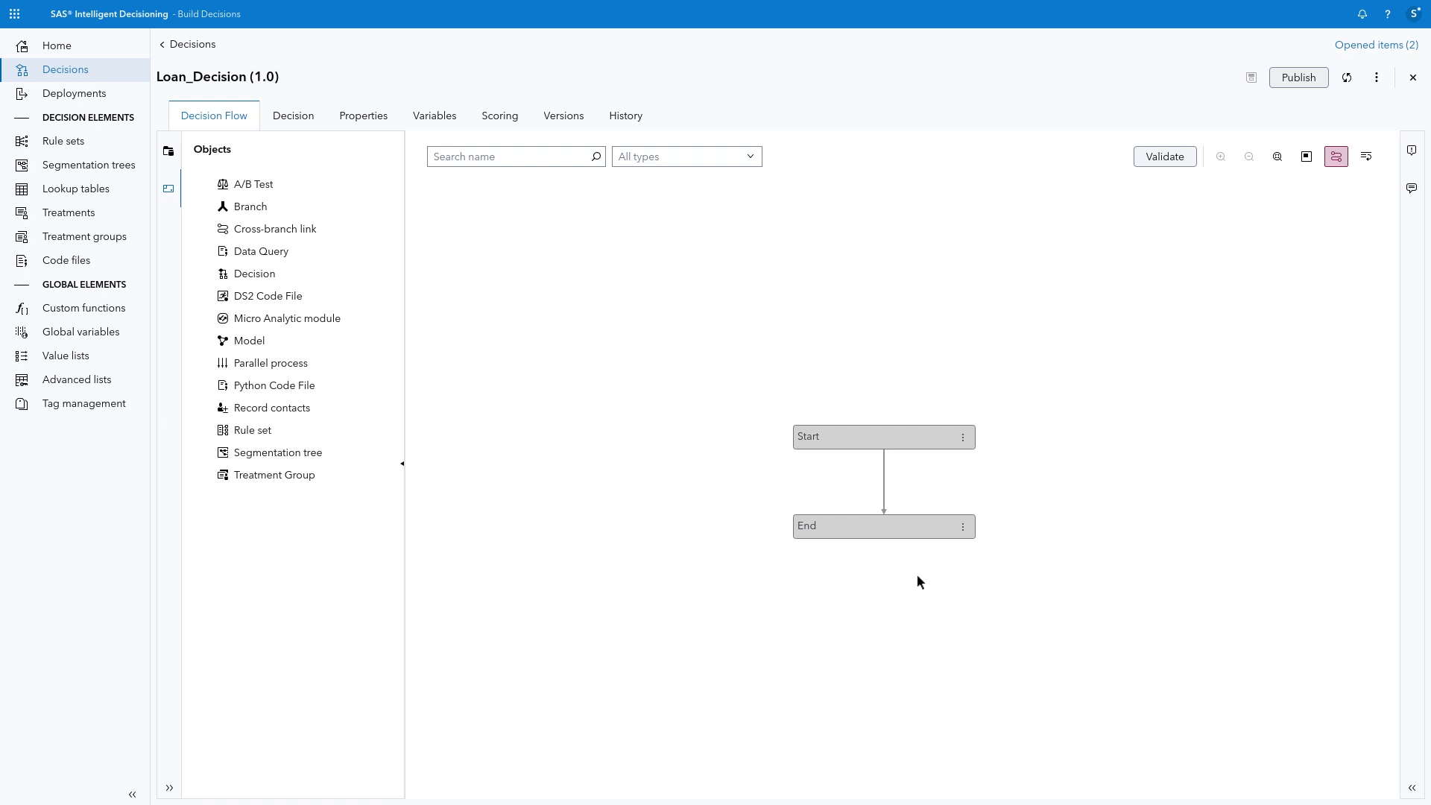
Step: Add the Gradient Boosting model from Model Repositories > DMRepository > Home Equity Analysis > Version 1 between Start and End of the decision flow
click(170, 787)
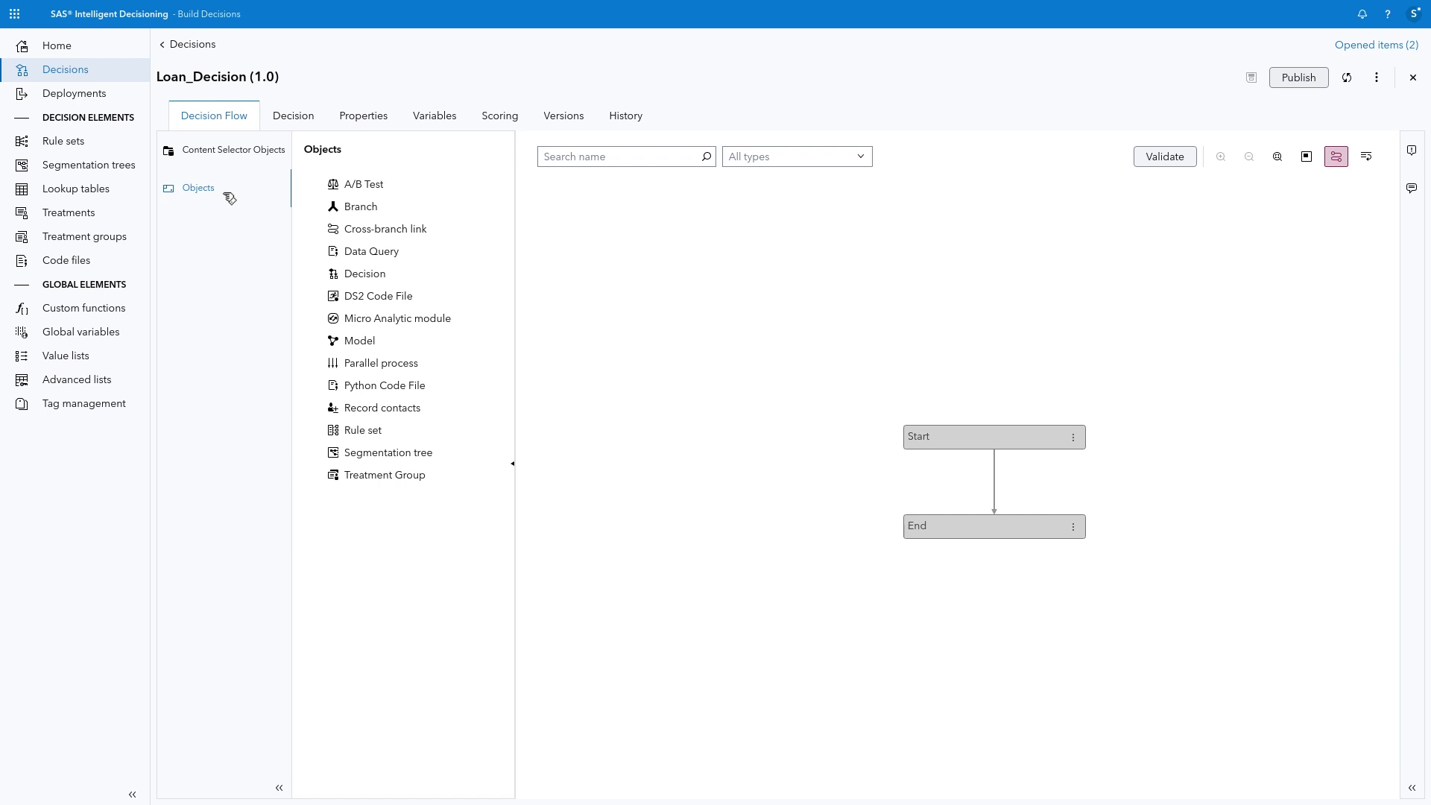
click(231, 152)
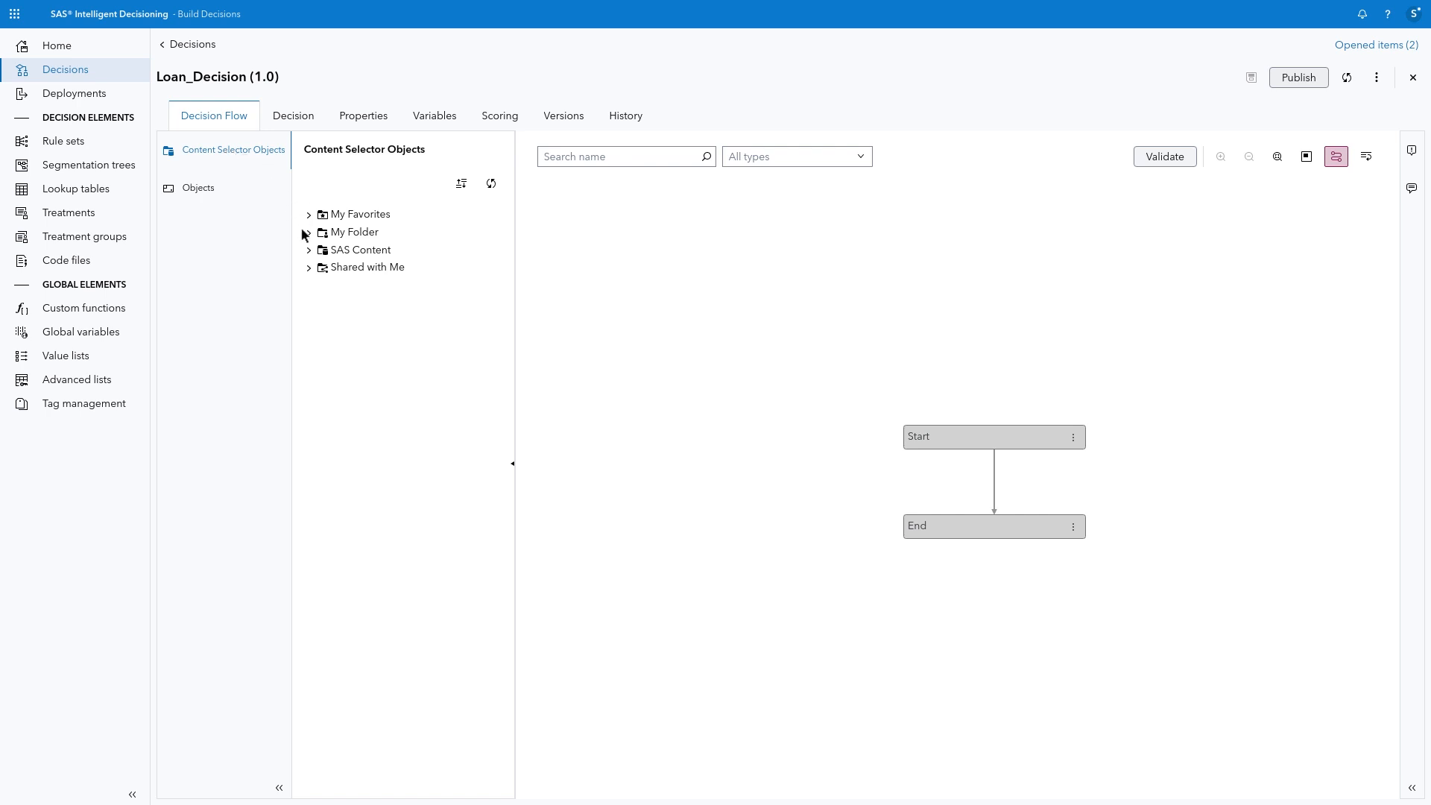
click(279, 787)
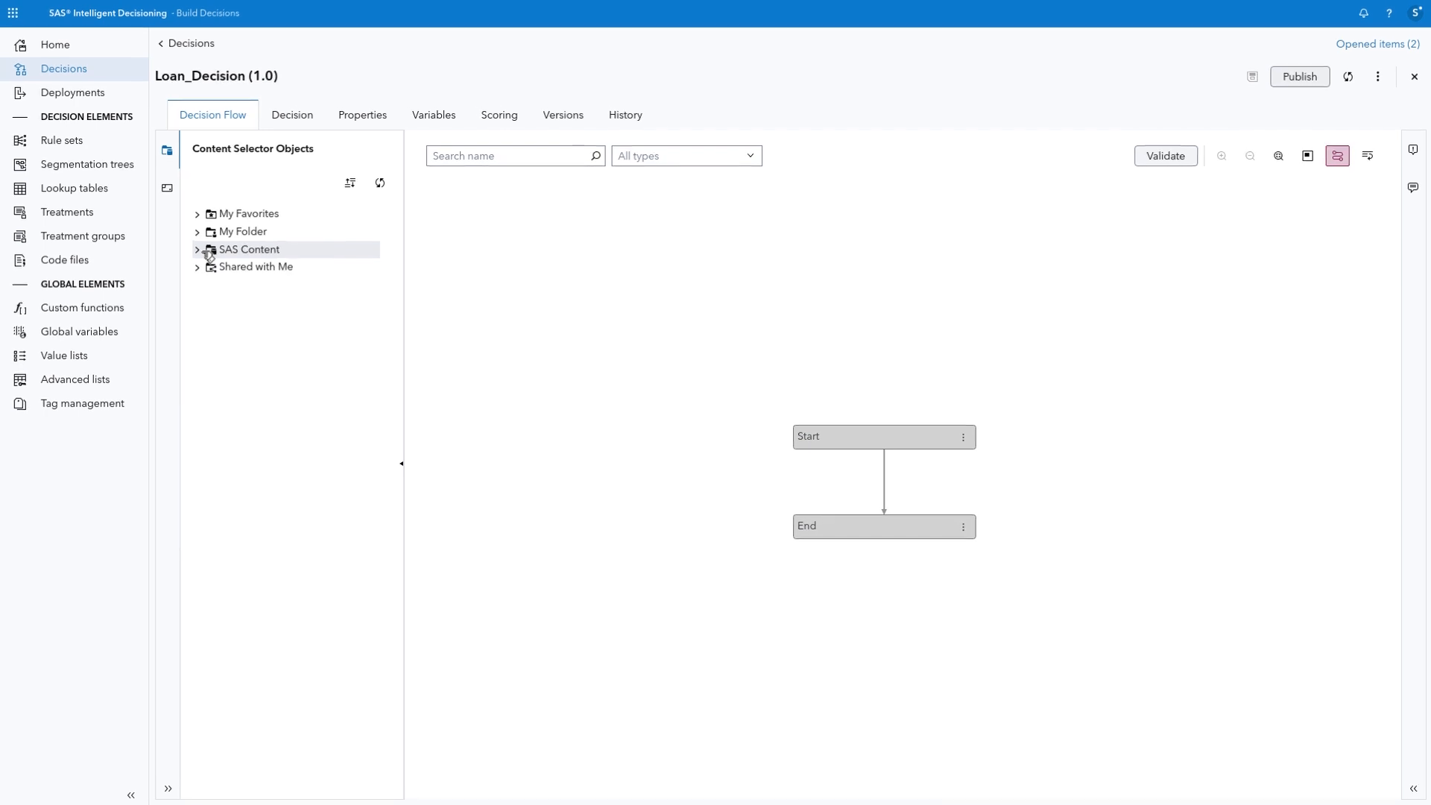
click(60, 198)
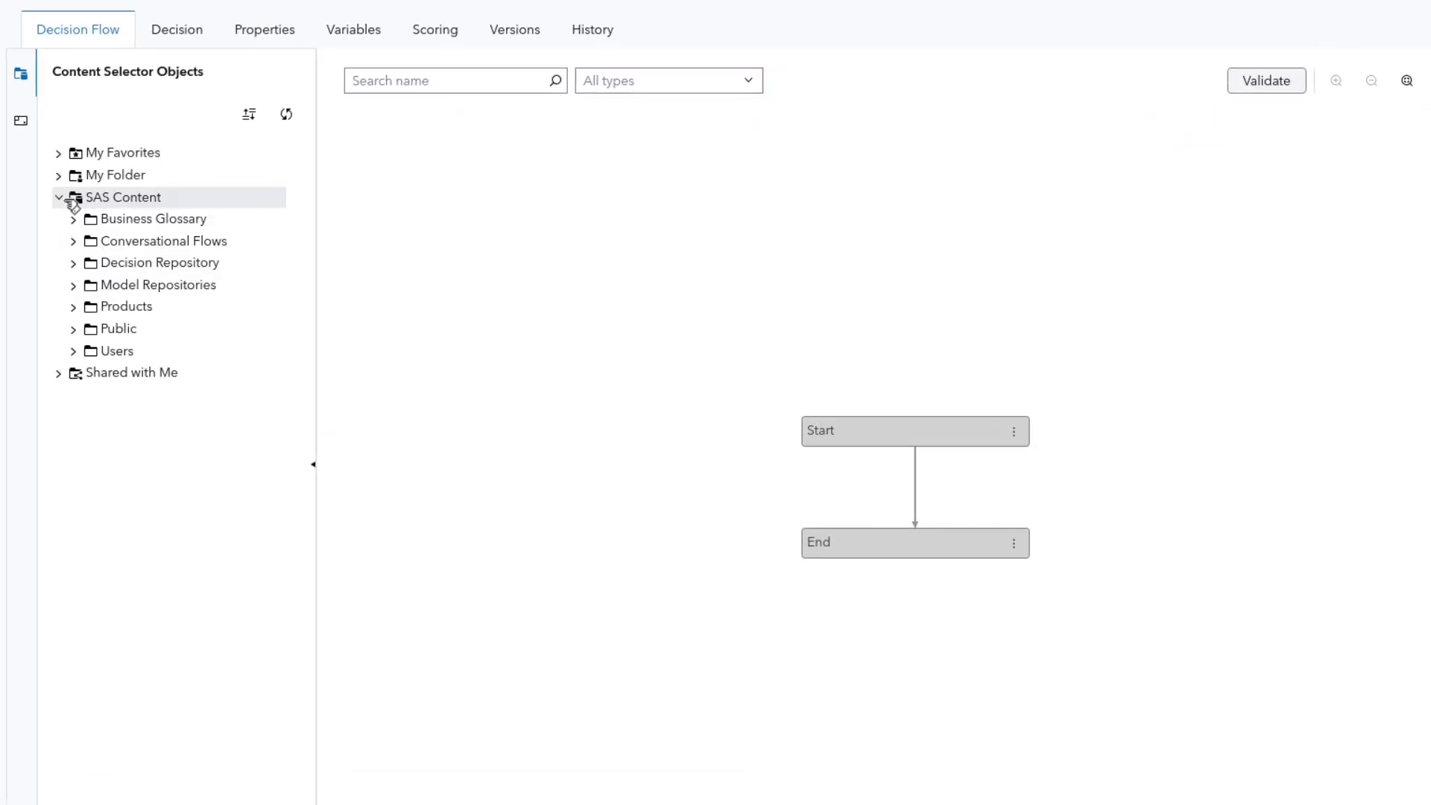
click(74, 285)
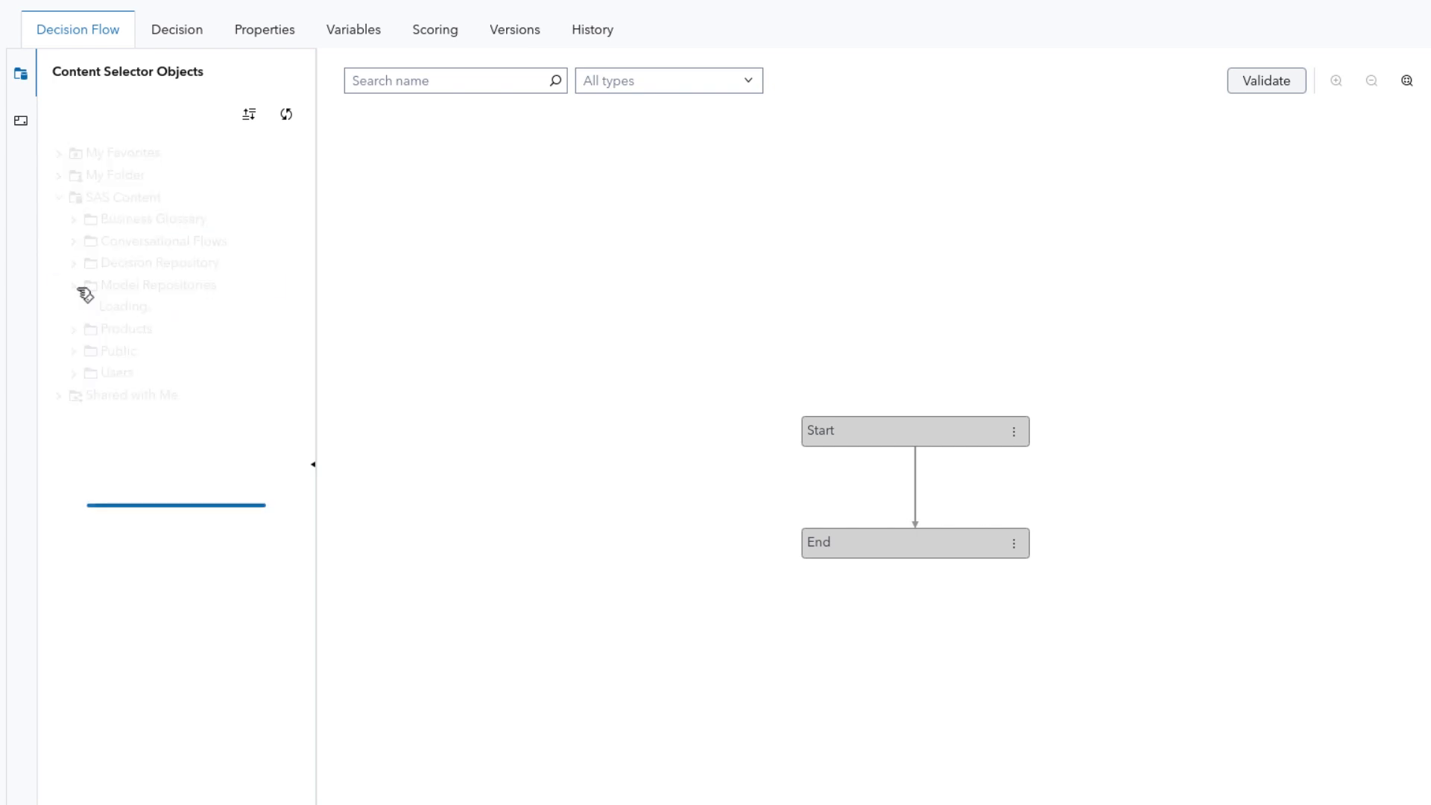
click(88, 307)
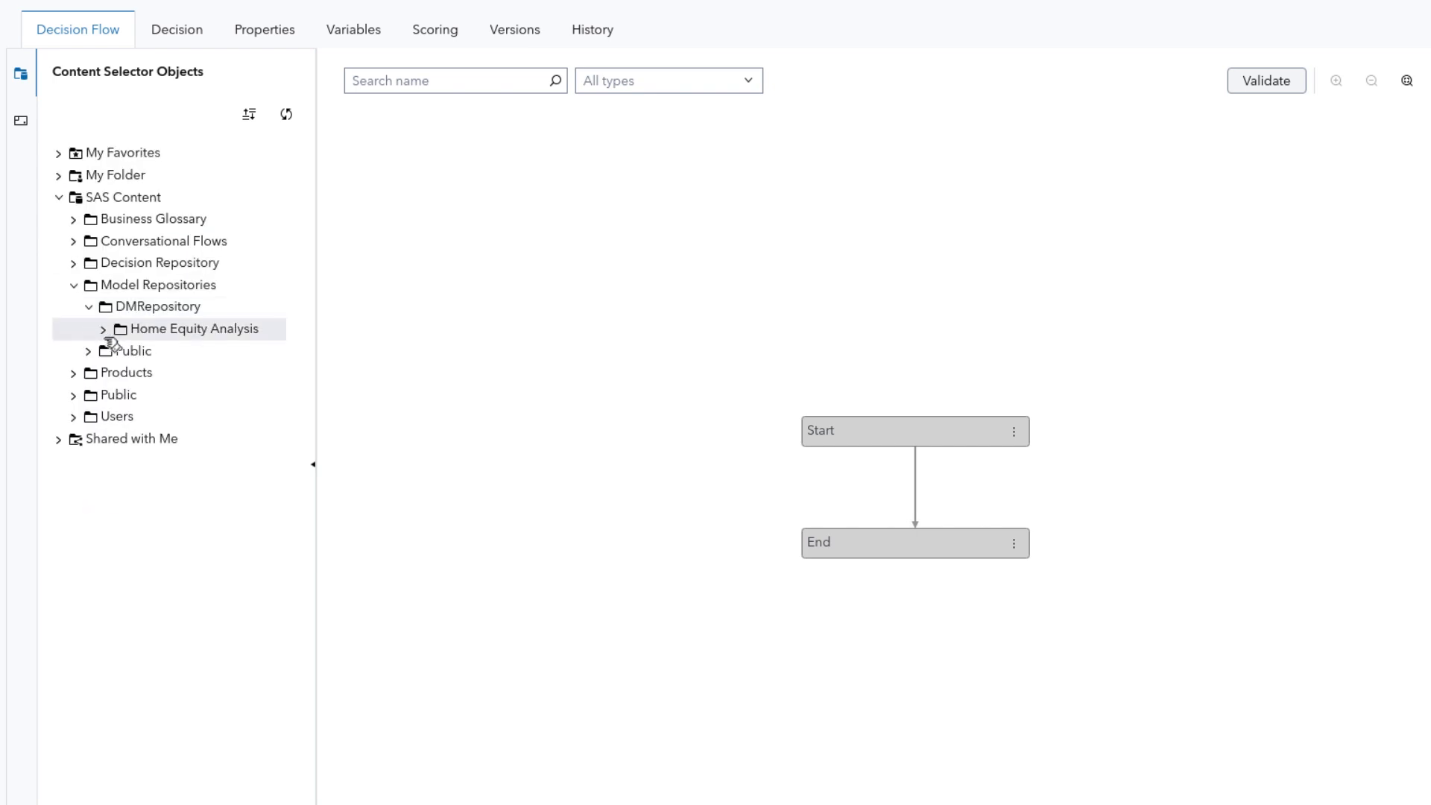
click(105, 329)
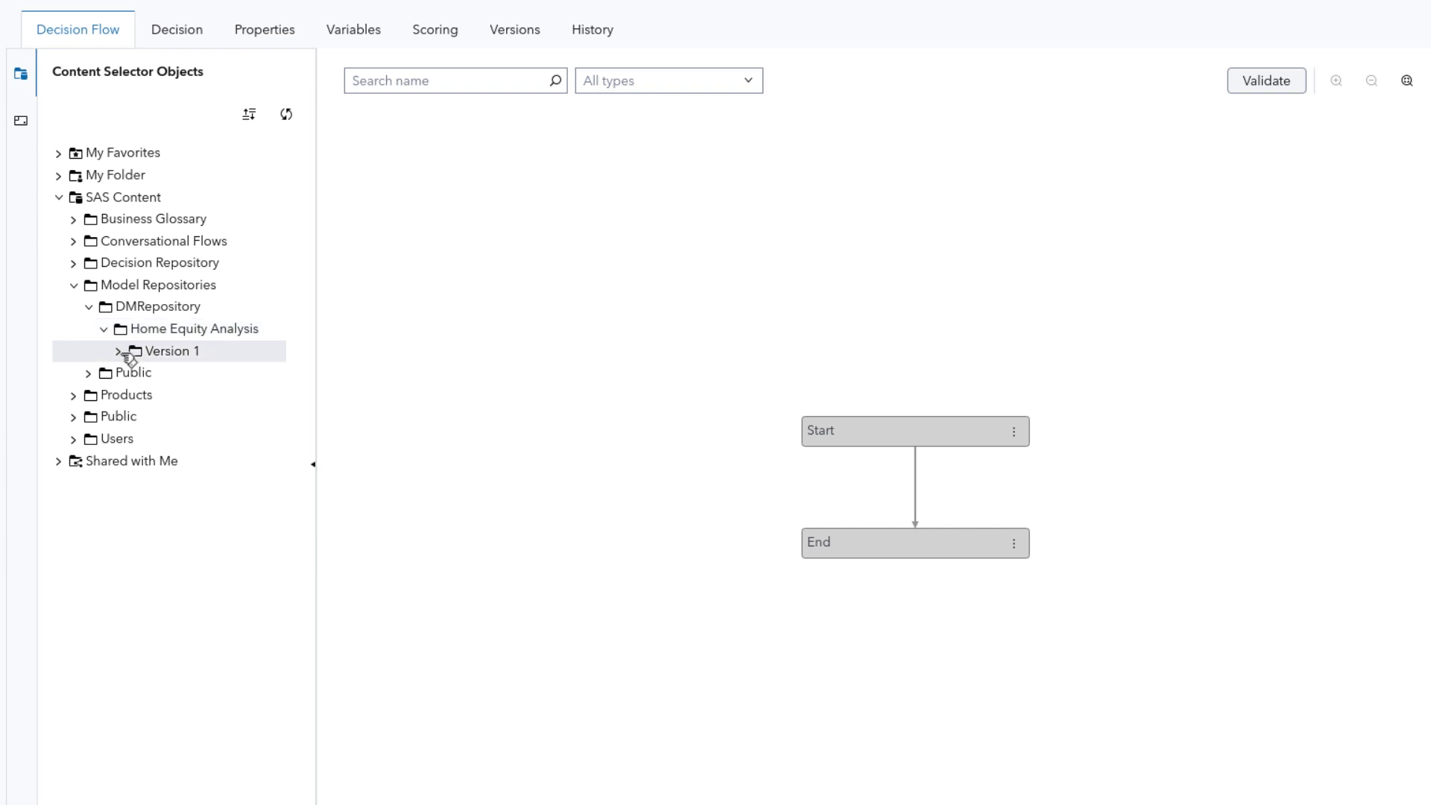
click(119, 351)
click(135, 373)
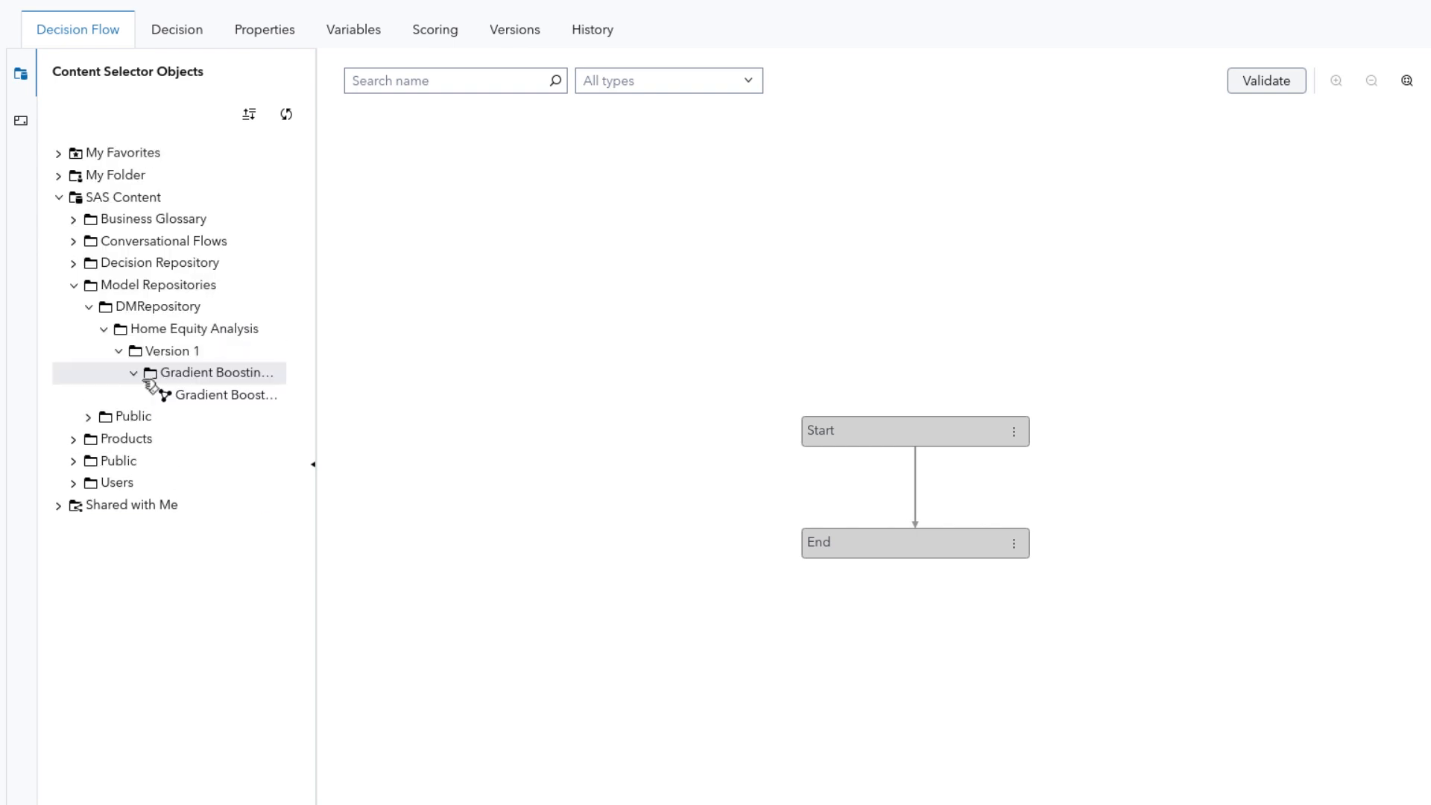
drag(216, 406, 846, 439)
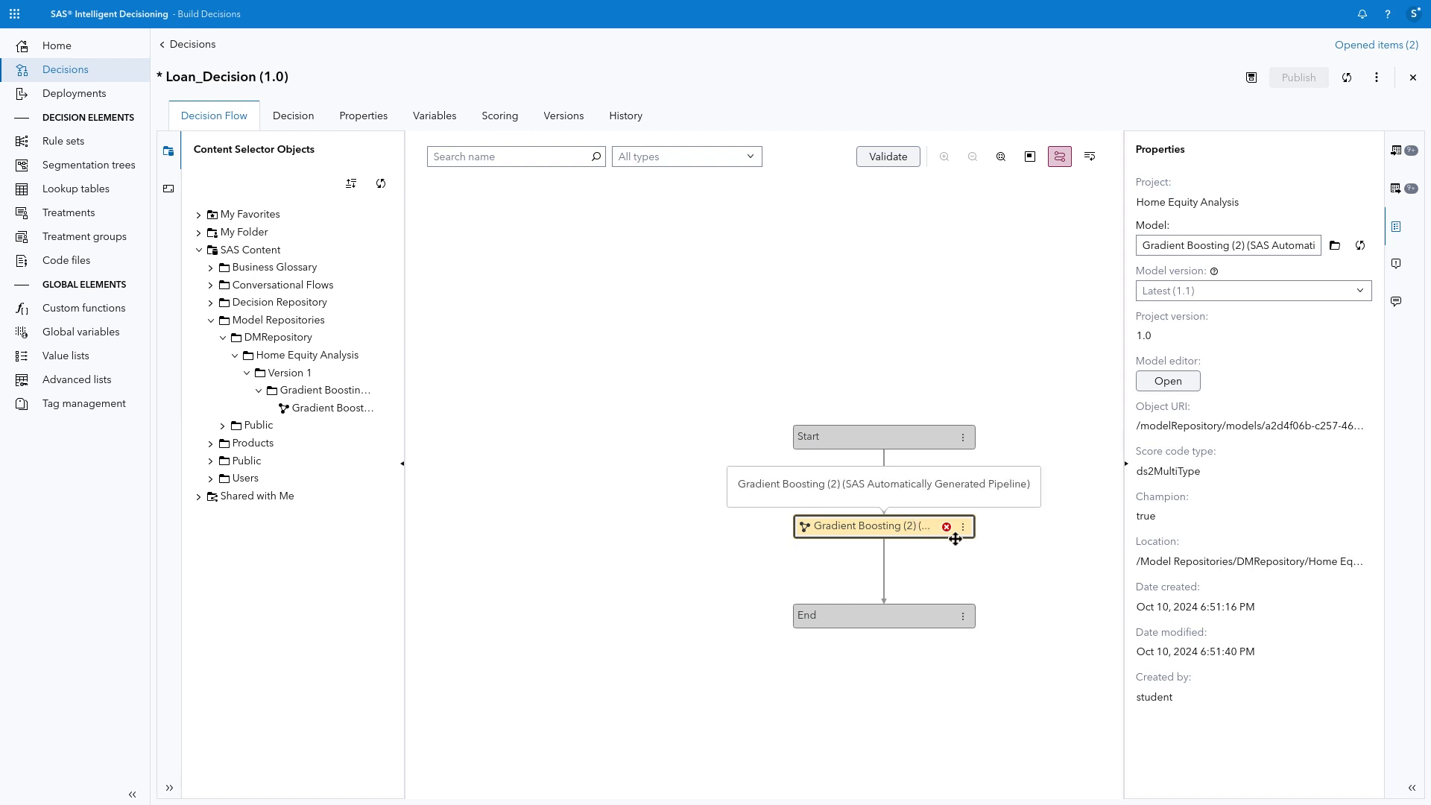
Step: Review the Gradient Boosting model's input and output variable mappings and add all missing variables to the decision
click(1407, 151)
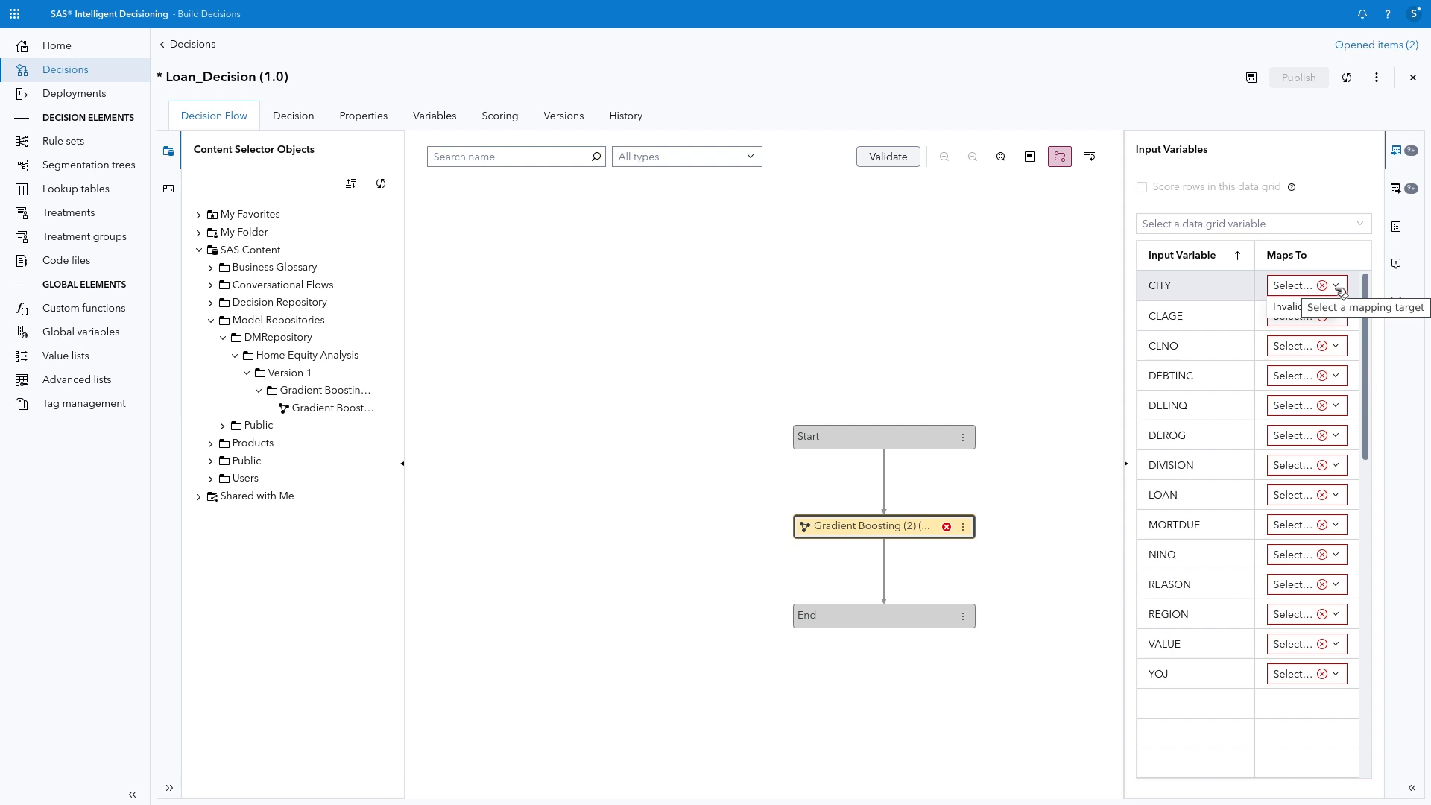
click(1409, 193)
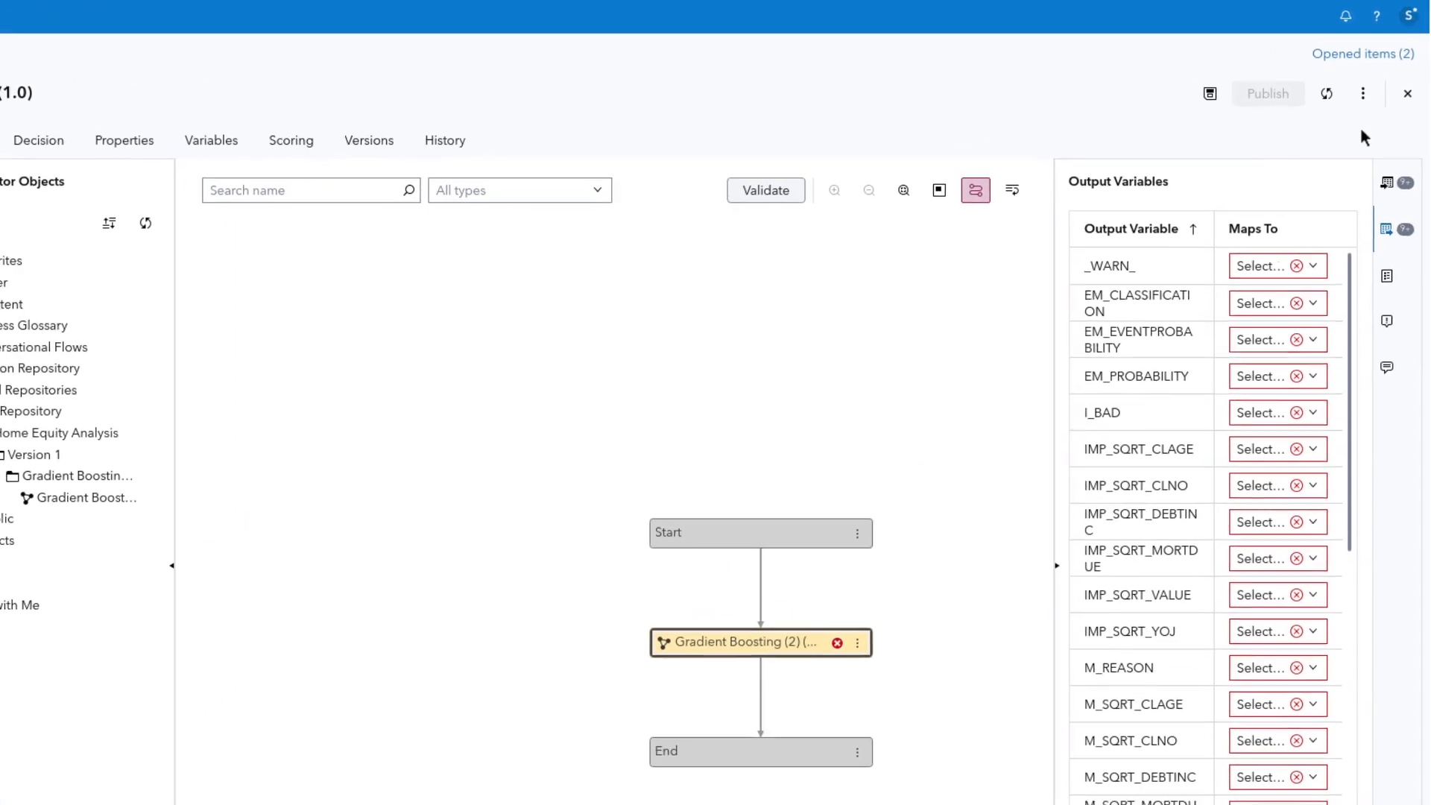
click(1363, 98)
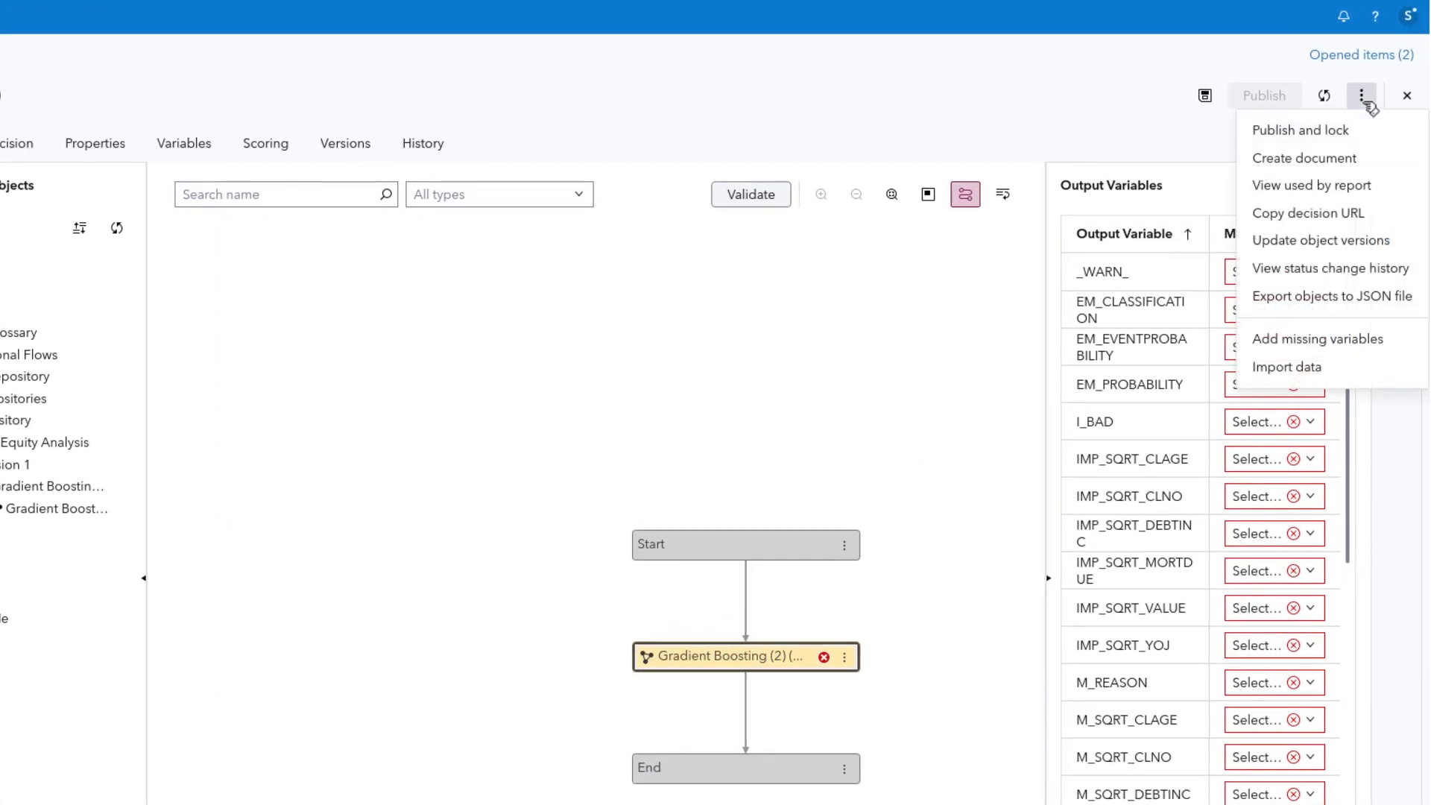
click(1378, 343)
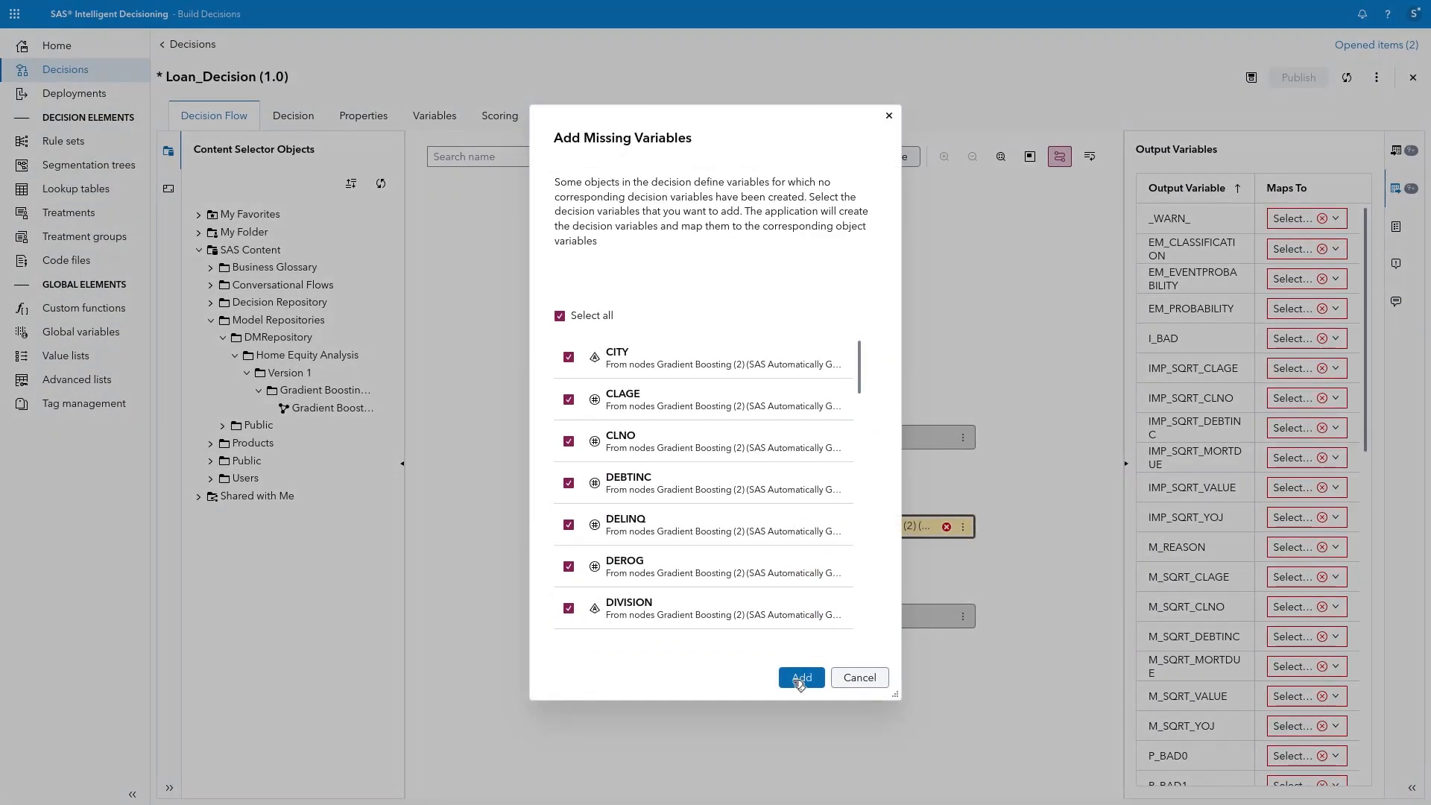
click(801, 678)
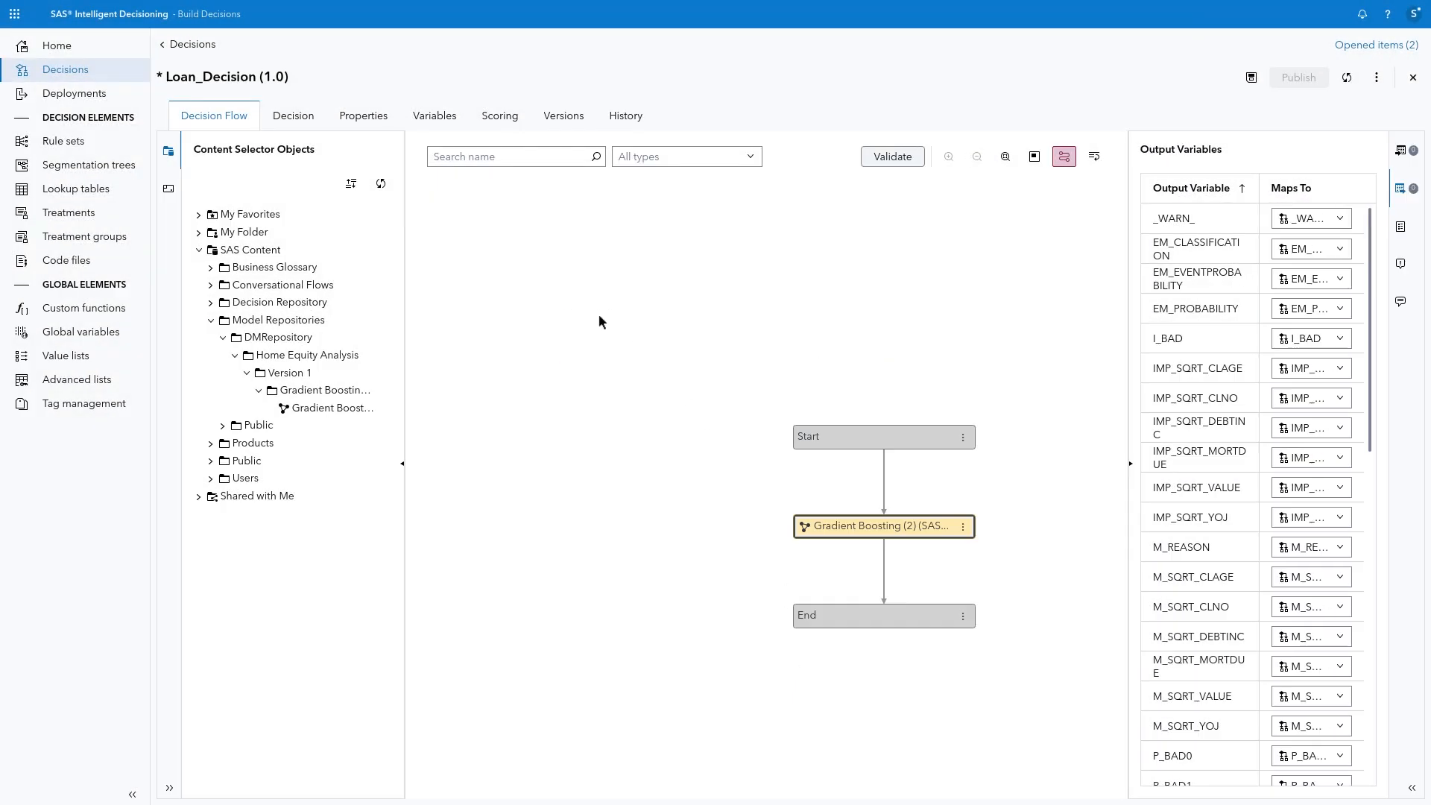
Step: Examine the decision's variables and the general SAS Intelligent Decisioning settings for automatic variable creation
click(445, 120)
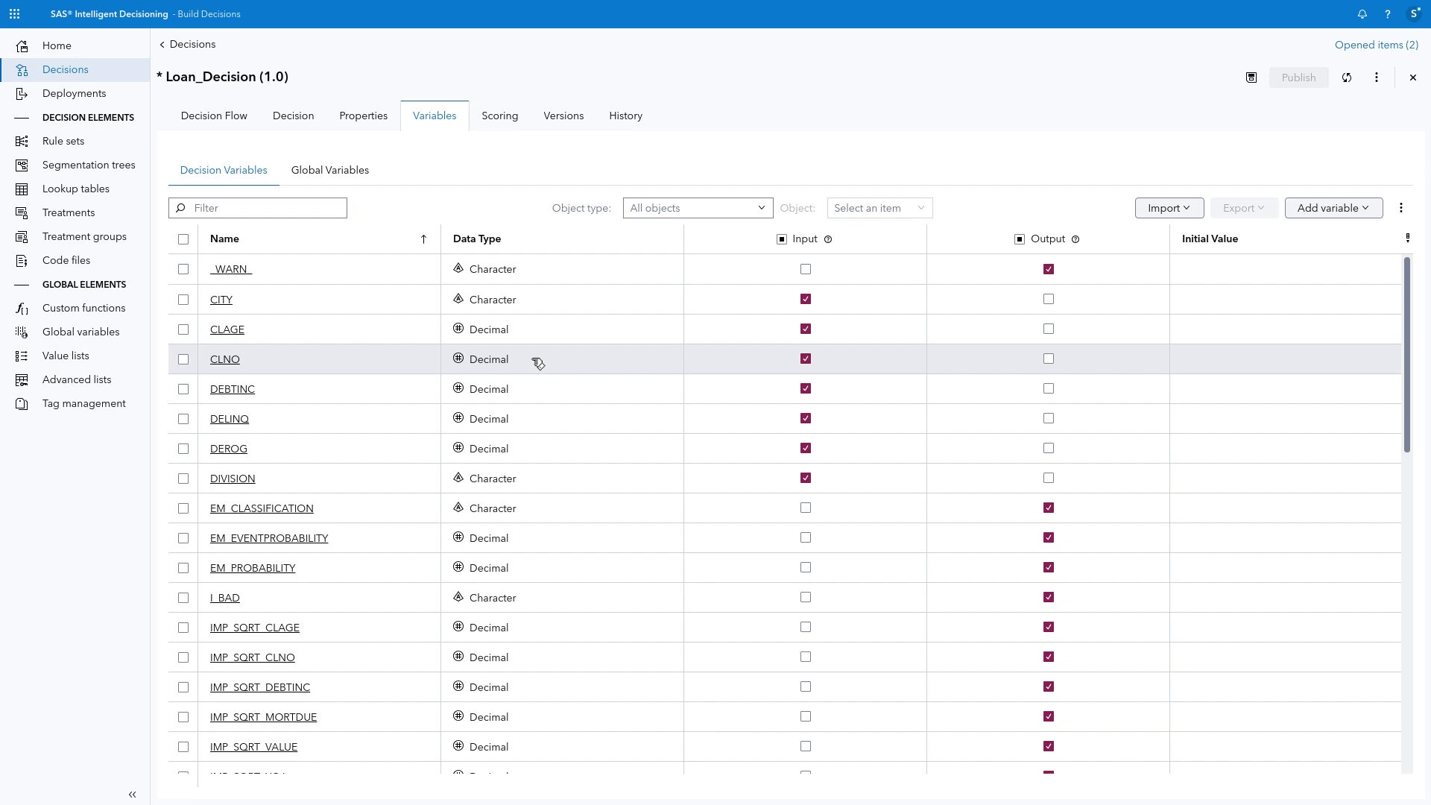
click(1413, 16)
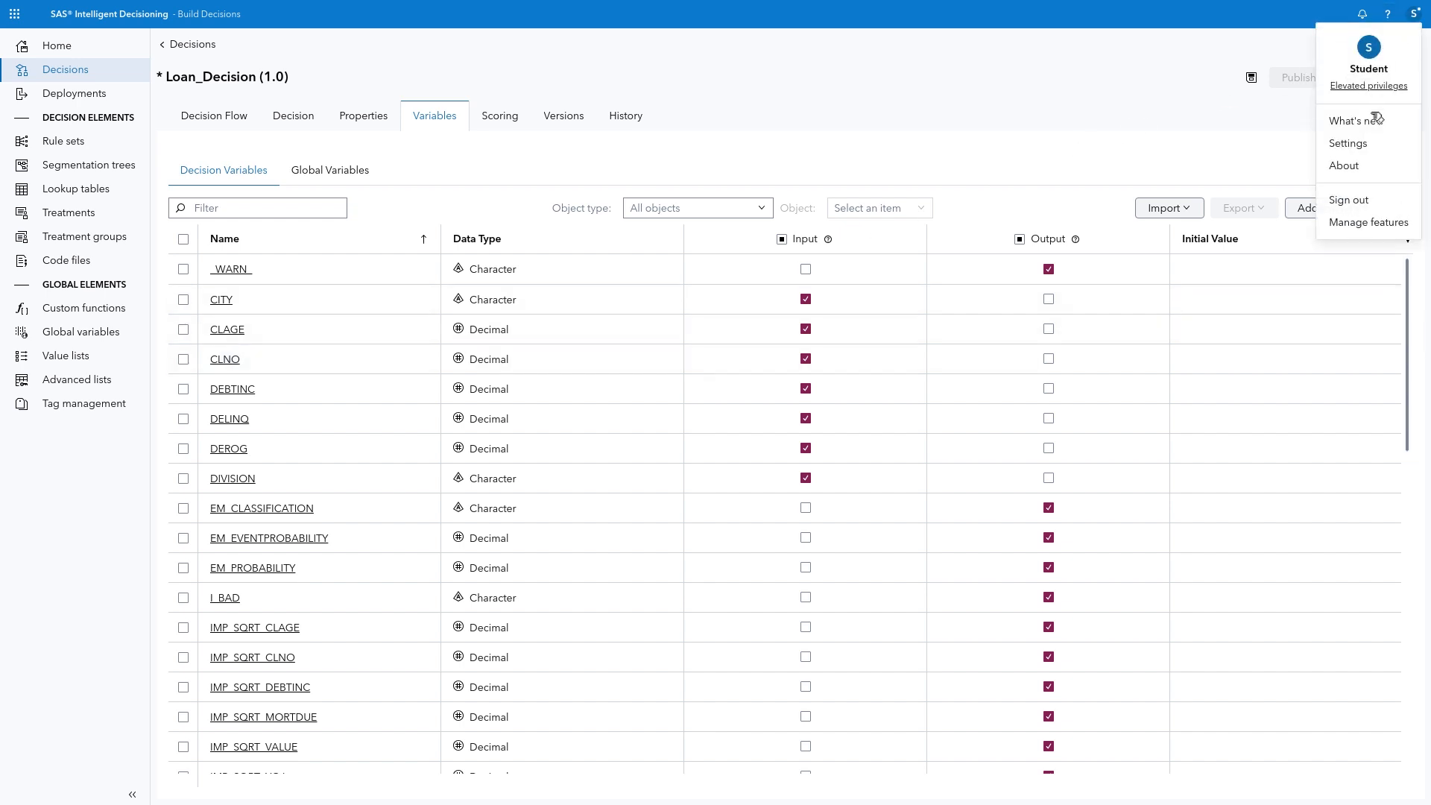
click(1376, 151)
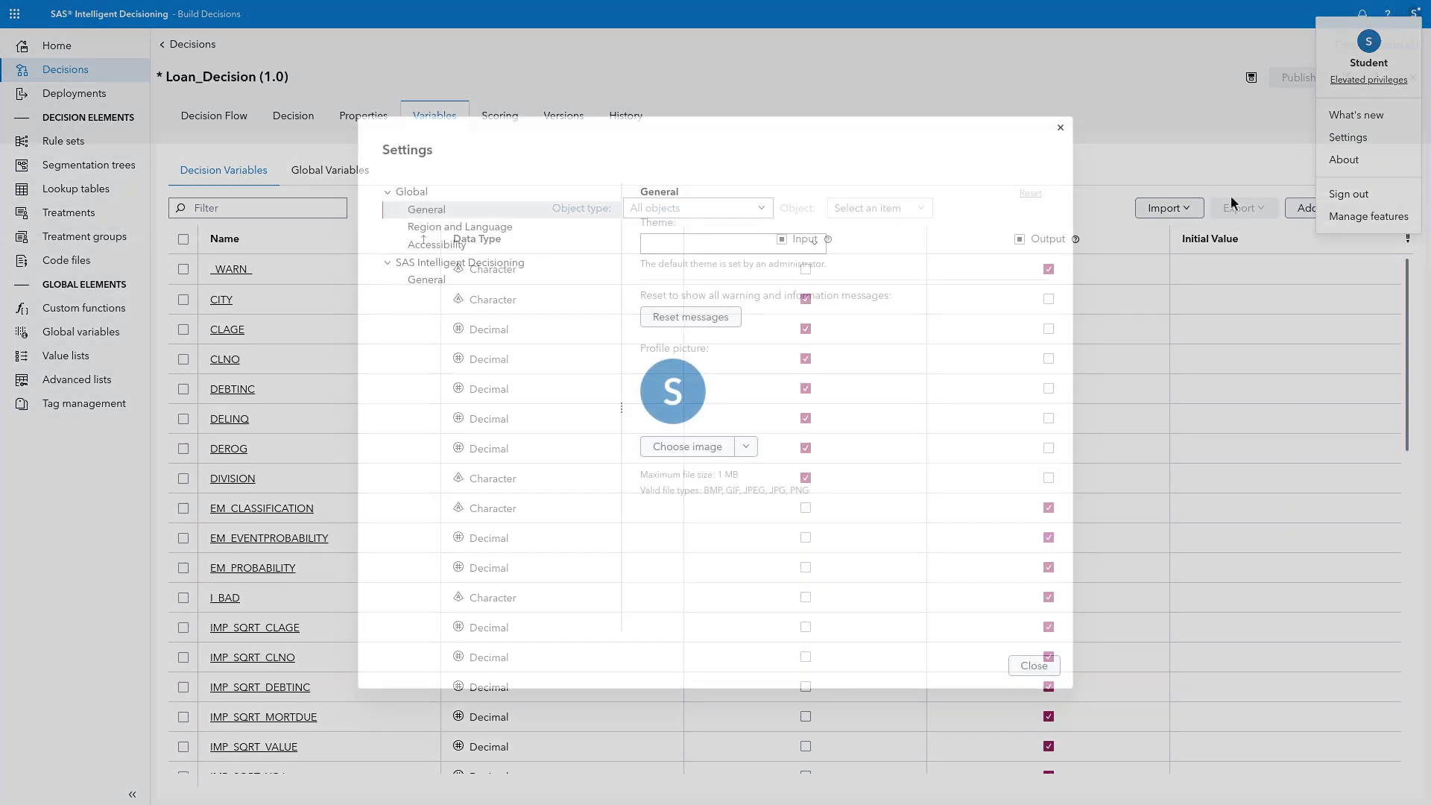
click(426, 280)
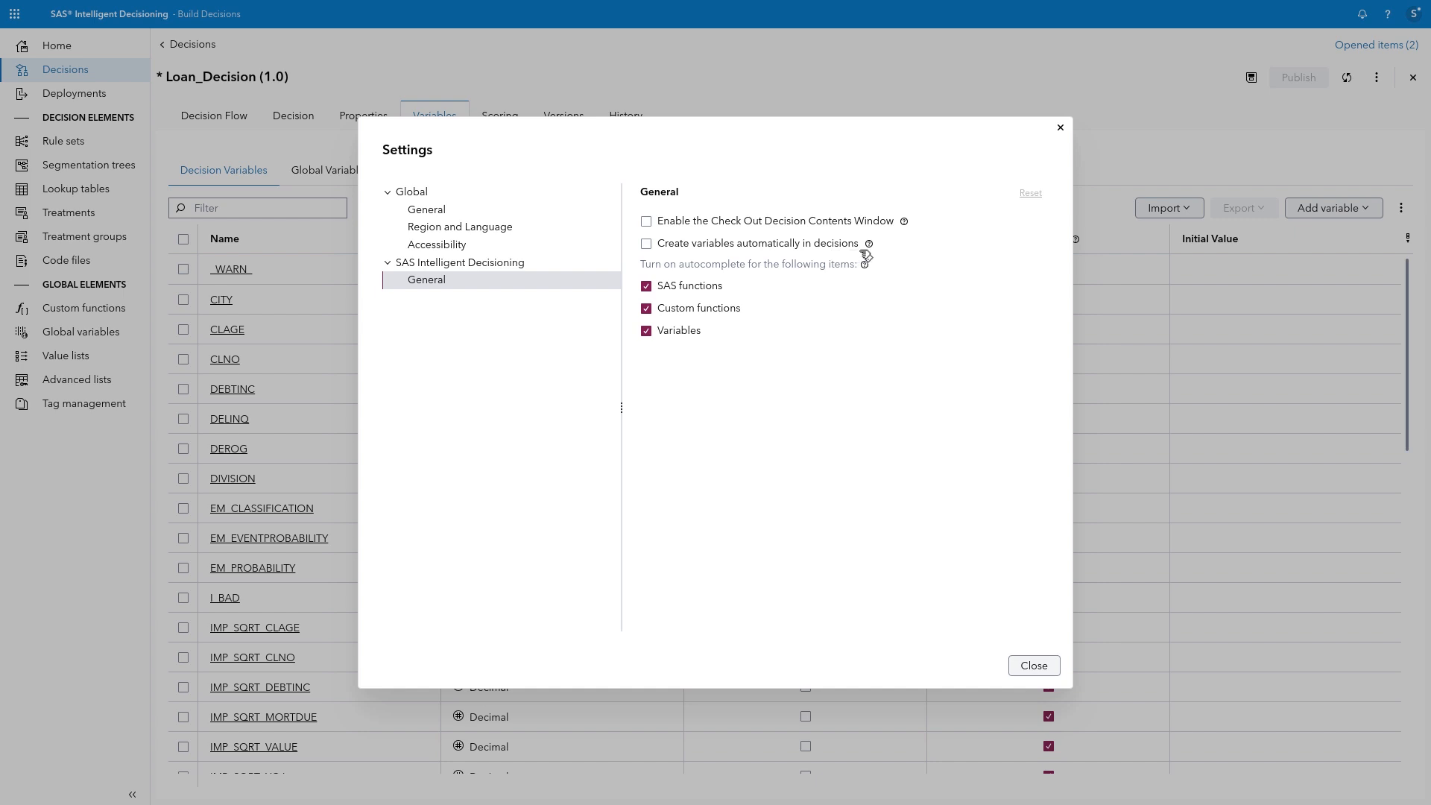
click(1032, 666)
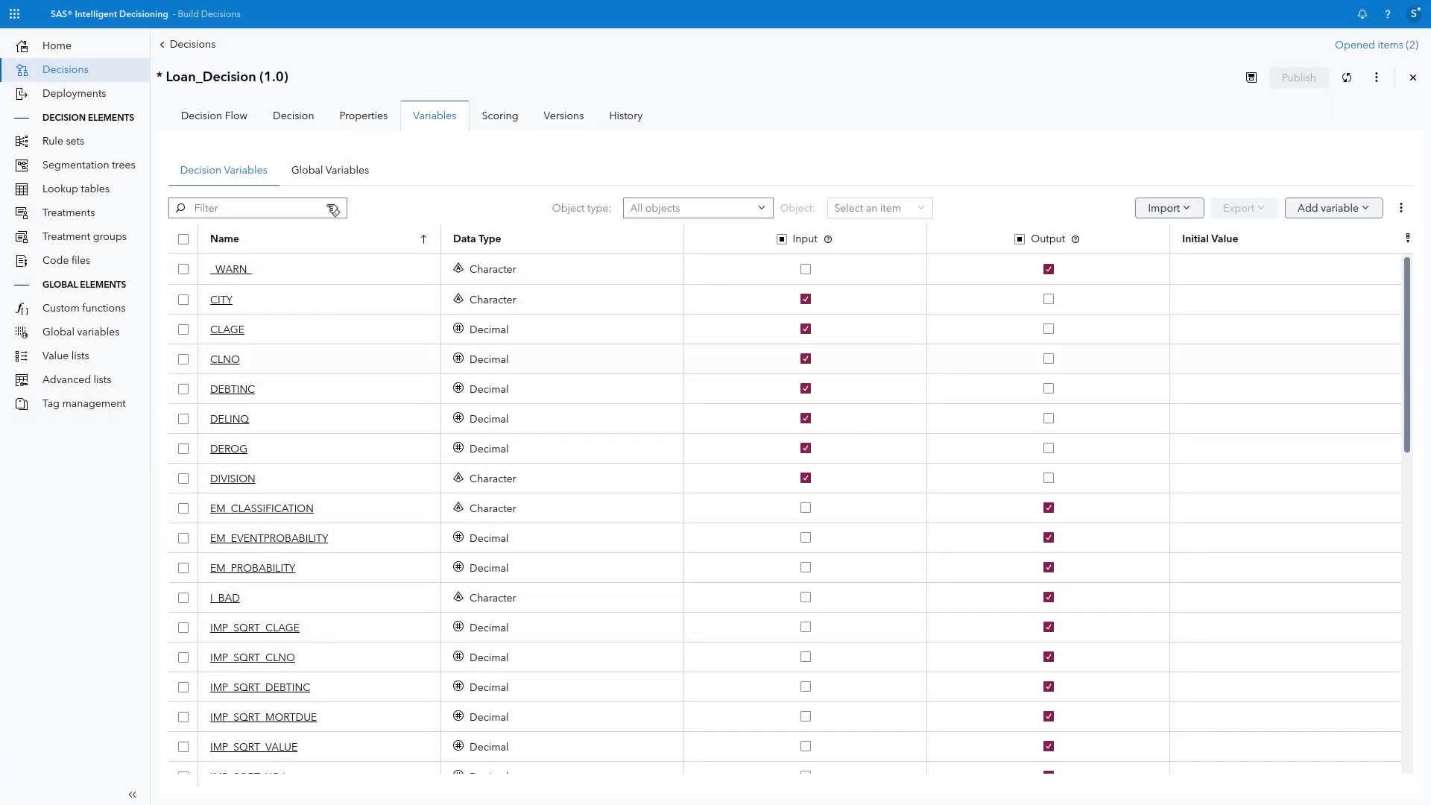
Step: Add a Yes/No (expression) branch named "Proceed with loan evaluation?" after the Gradient Boosting model in the decision flow
click(237, 118)
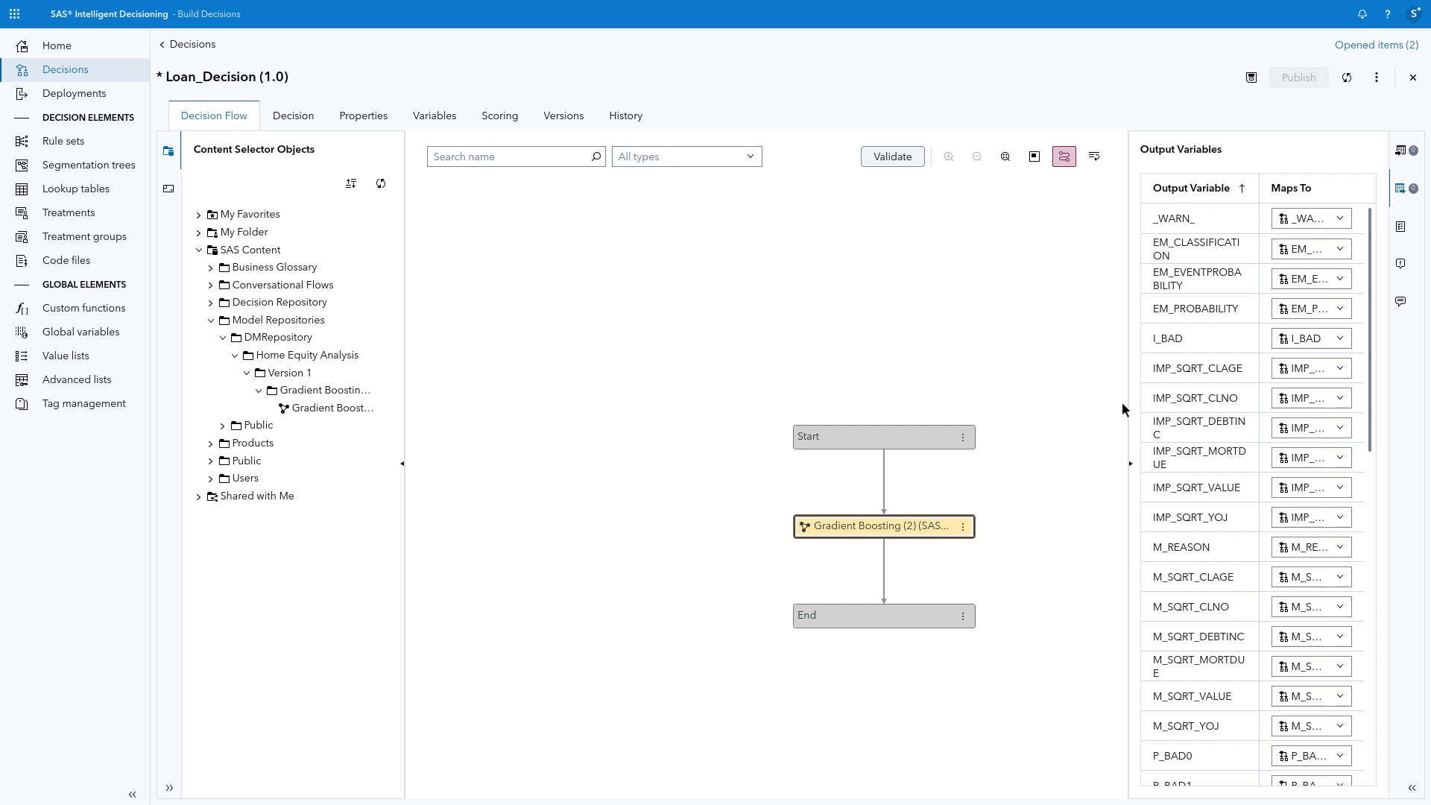
scroll(1218, 569, down, 4)
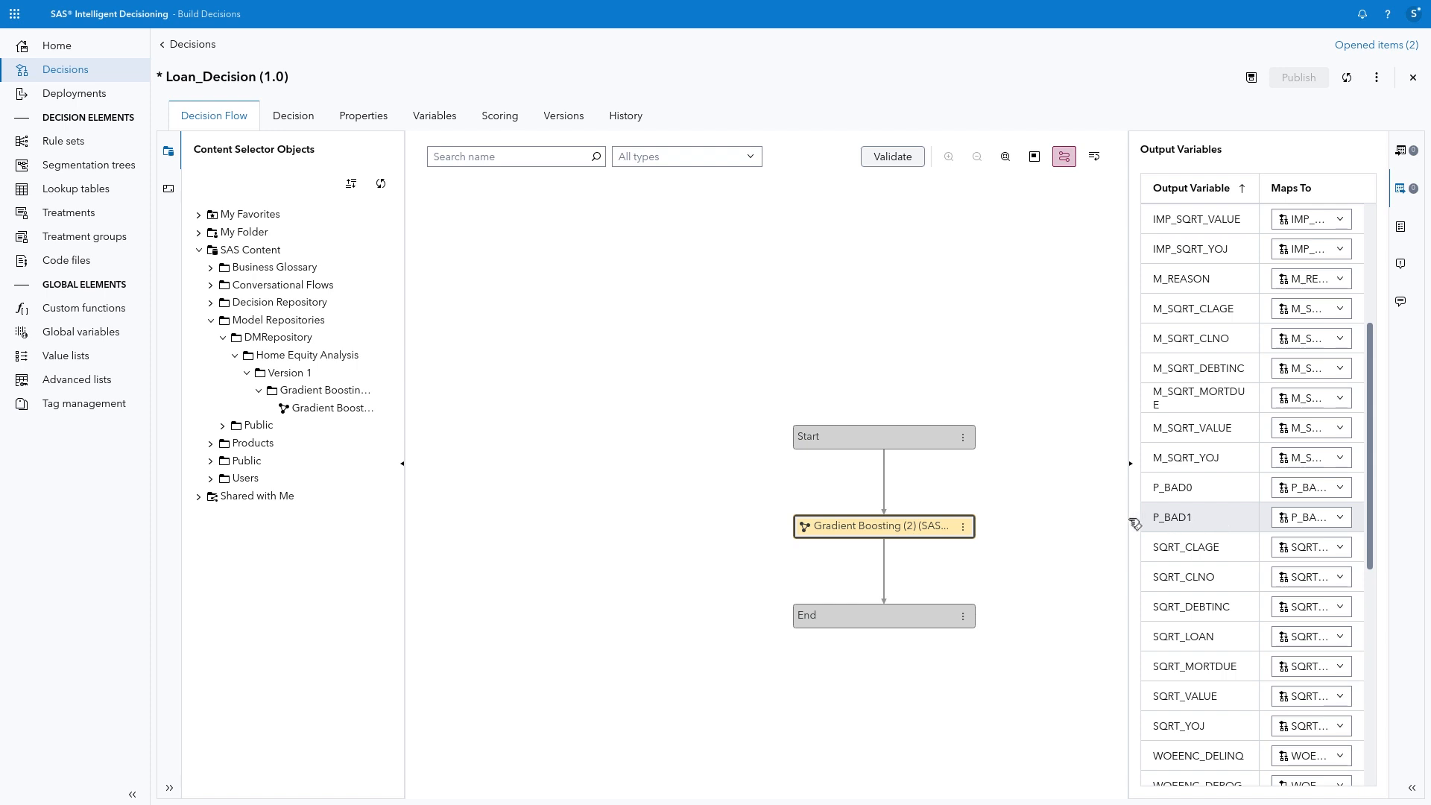
right_click(912, 524)
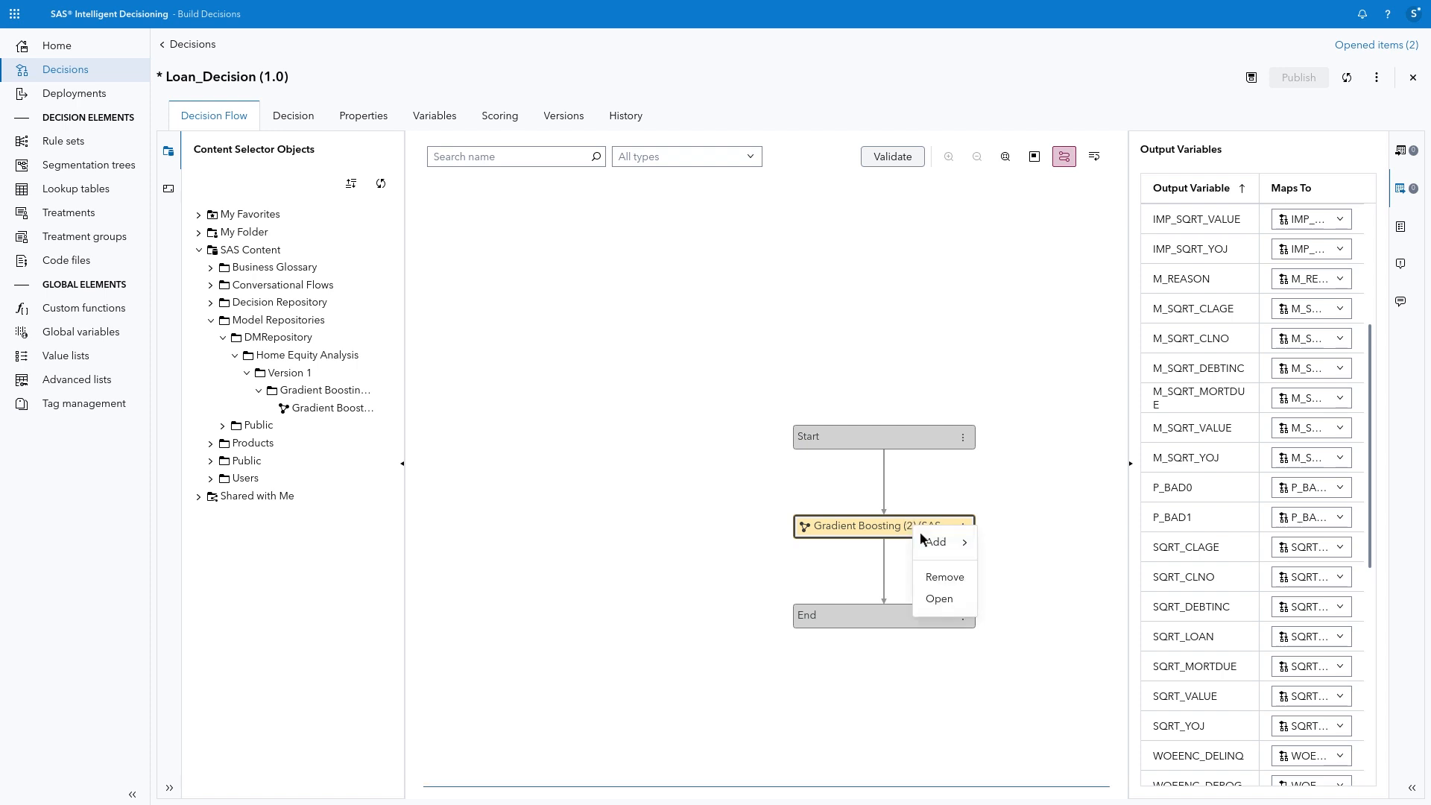
mouse_move(933, 542)
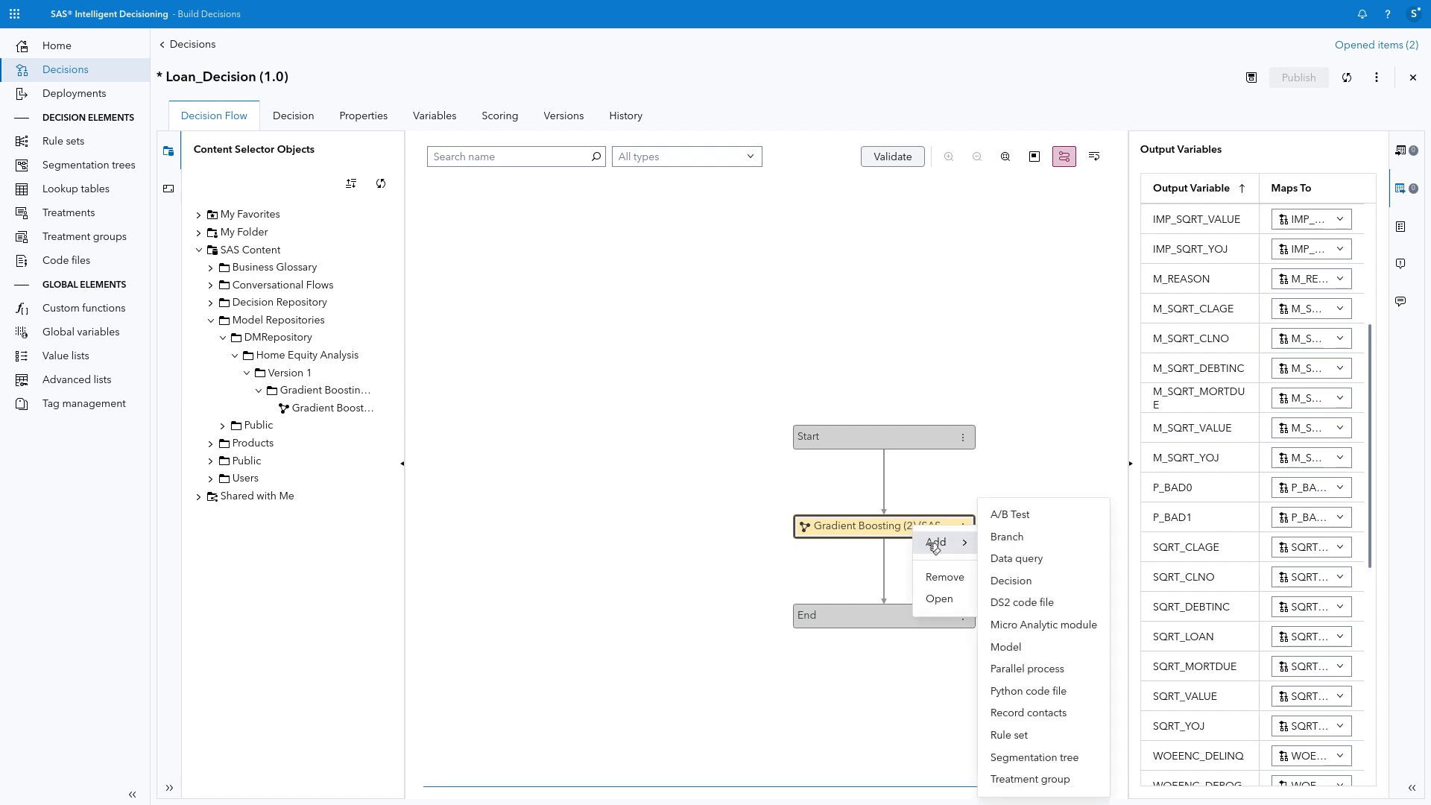
click(1009, 538)
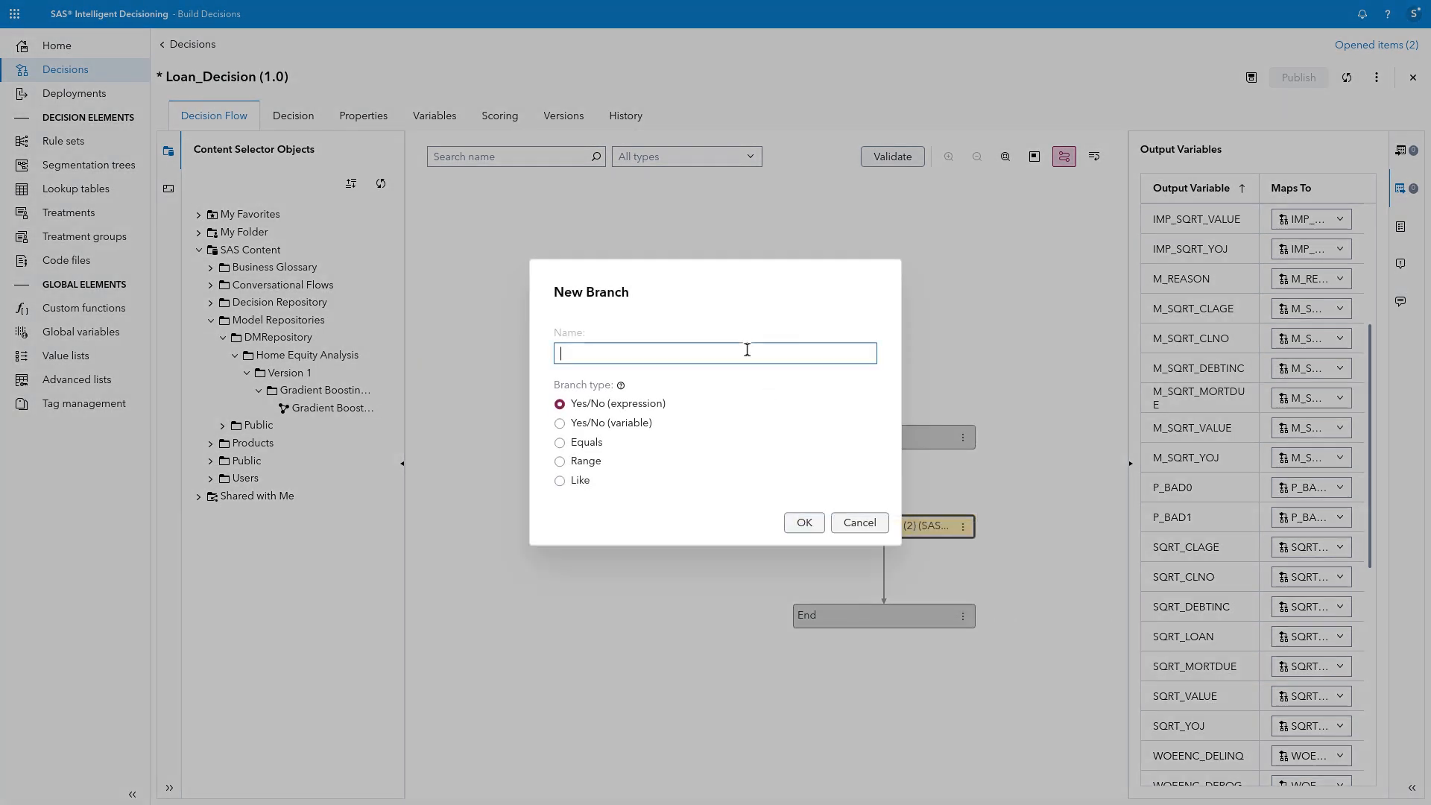
text(Proceed with loan evaluation?)
click(806, 525)
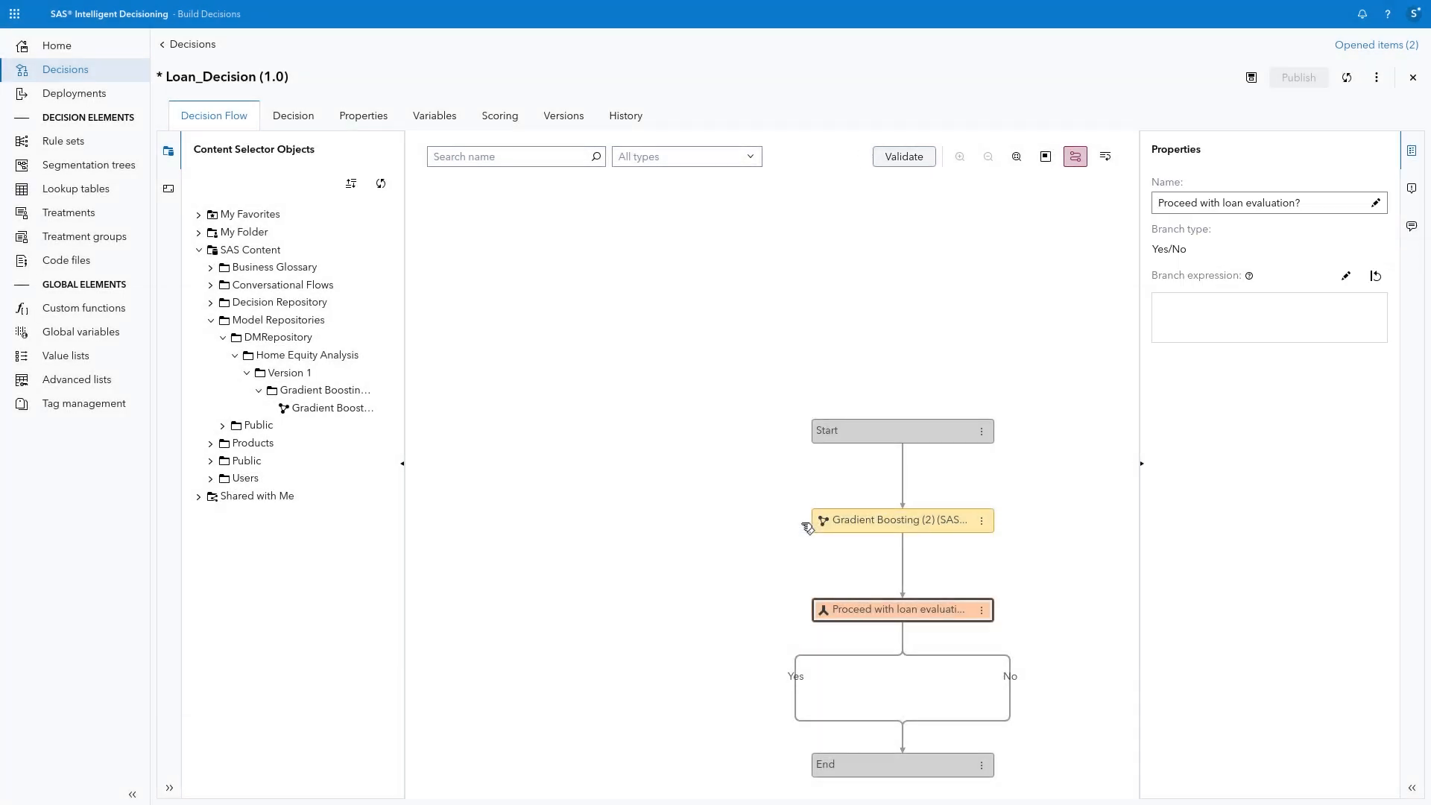
Step: Define the branch expression as P_BAD1 < .2, verify its syntax, and save it
click(1346, 276)
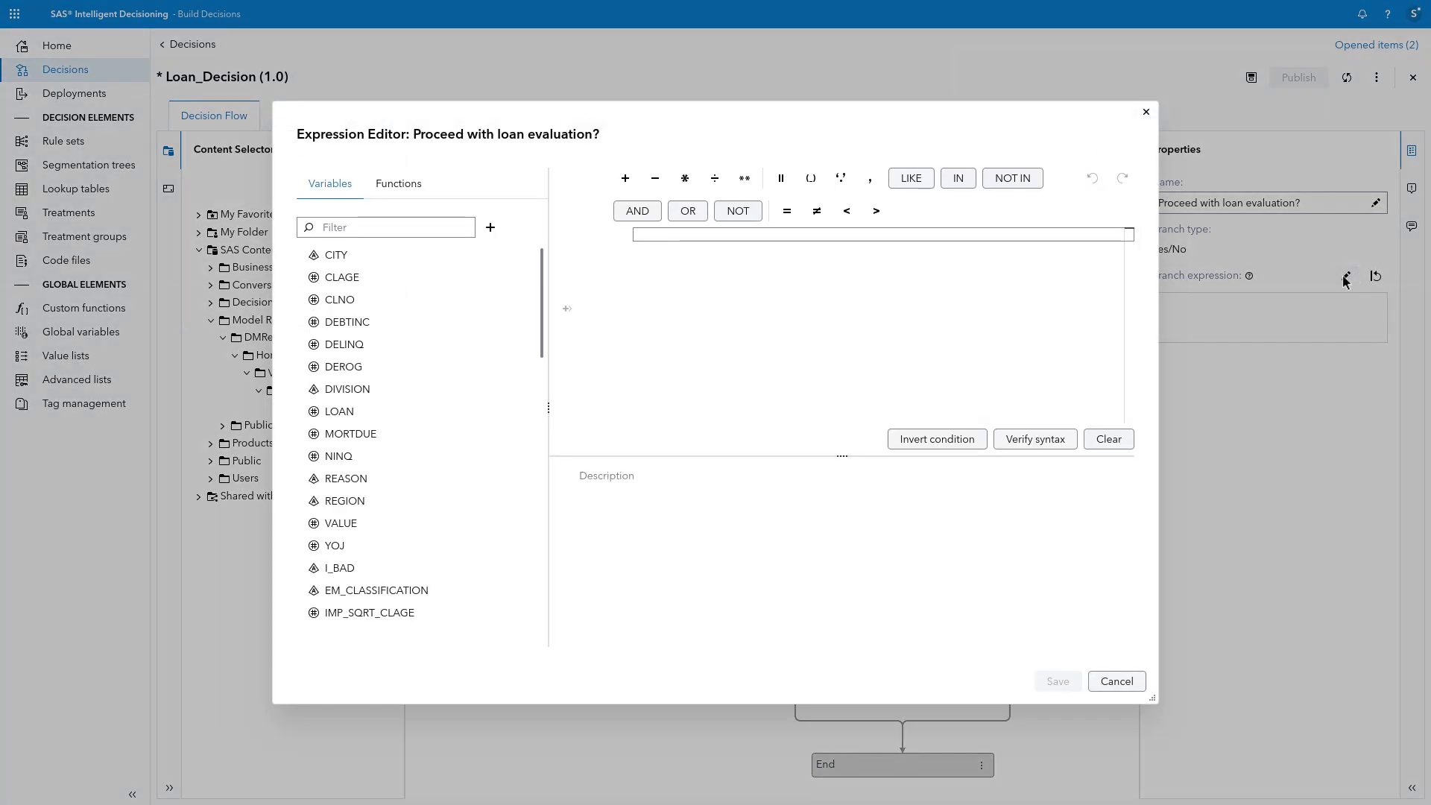
scroll(447, 537, down, 5)
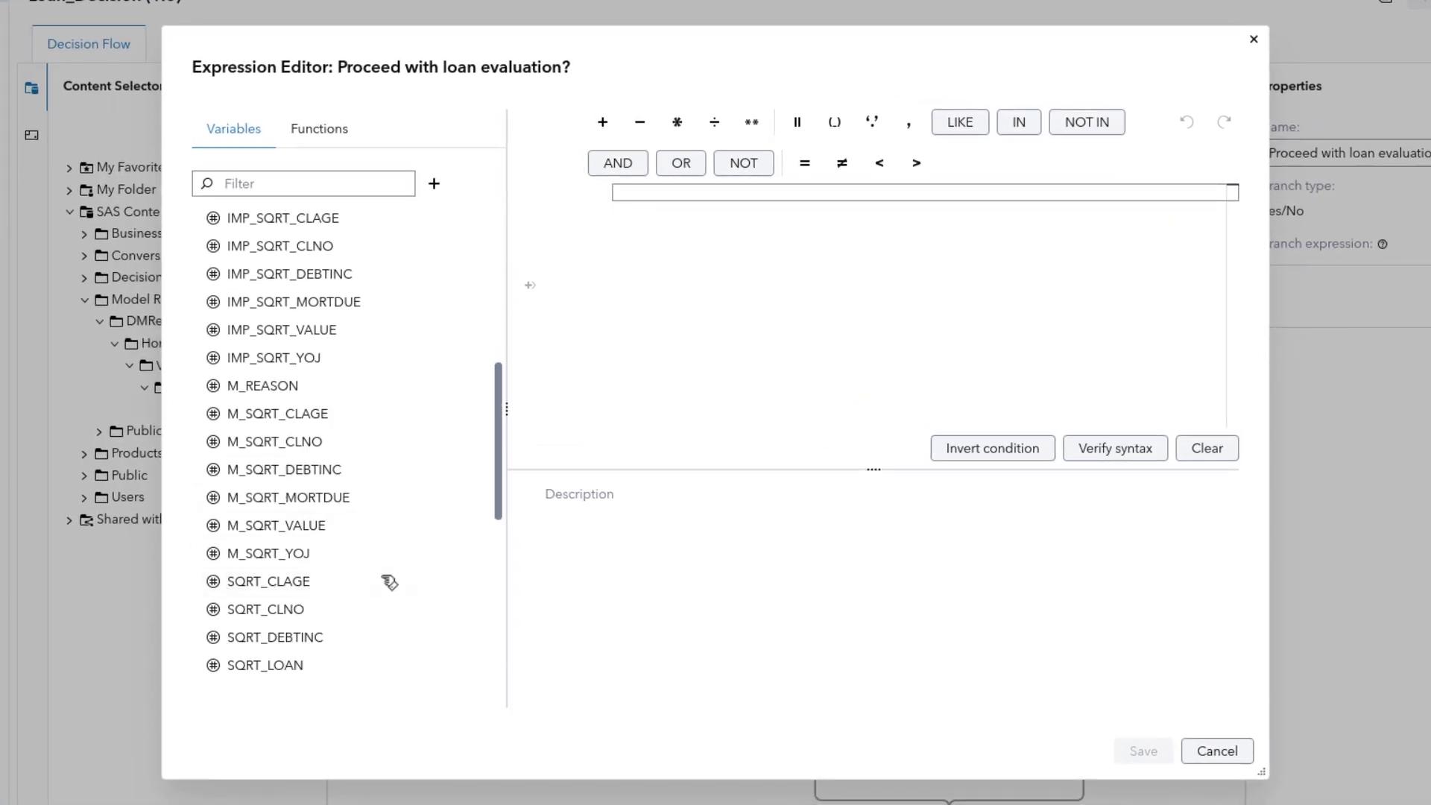
scroll(383, 582, down, 5)
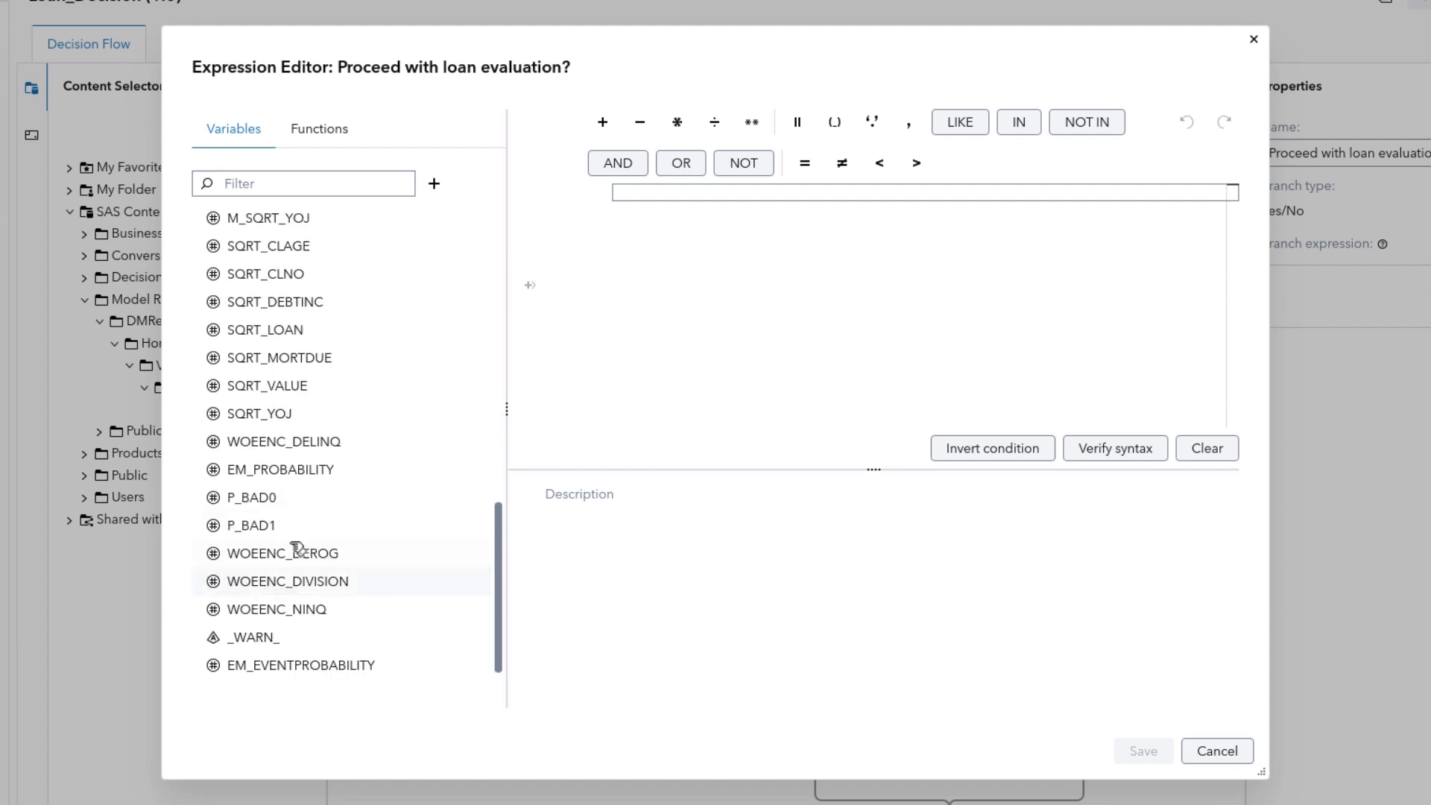
double_click(279, 530)
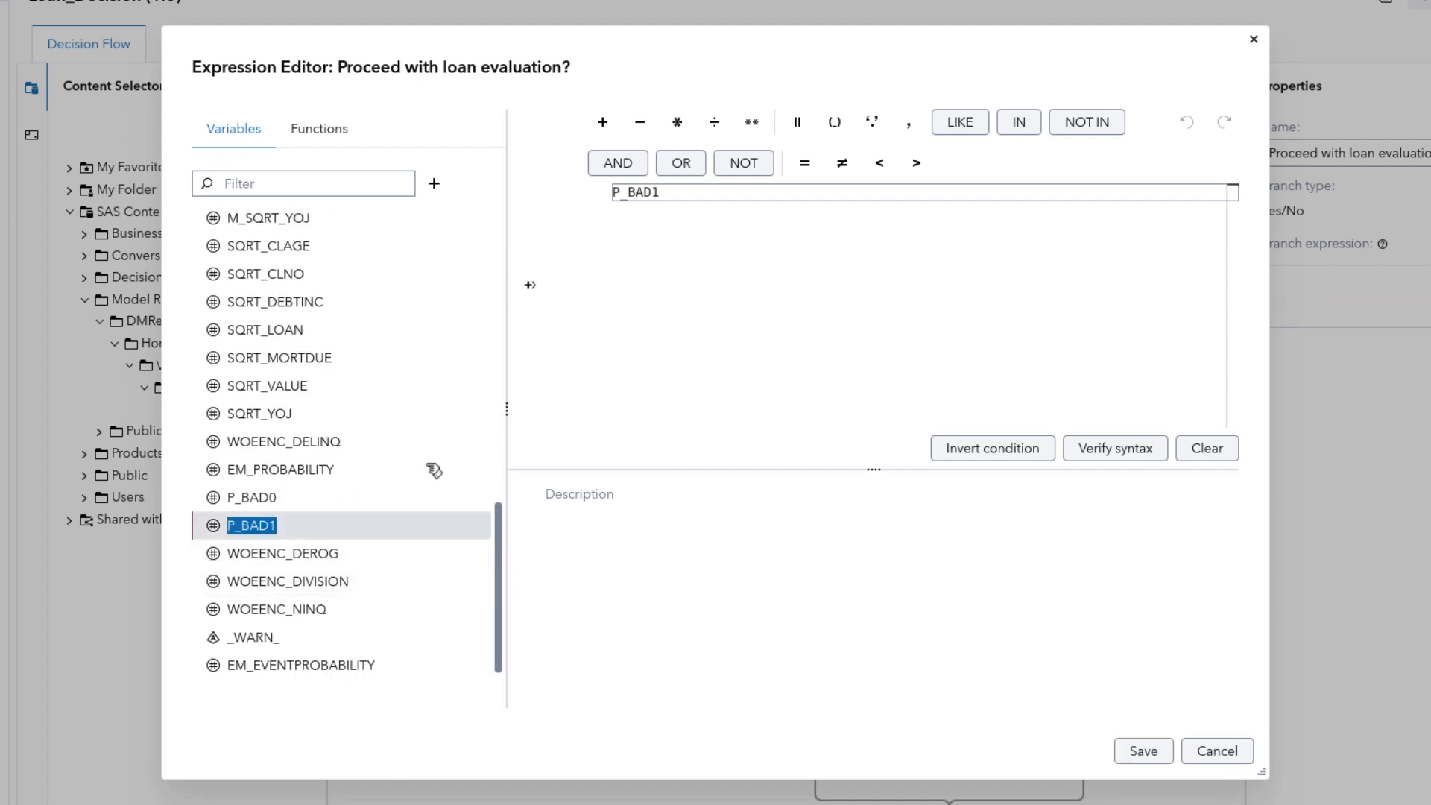
click(699, 195)
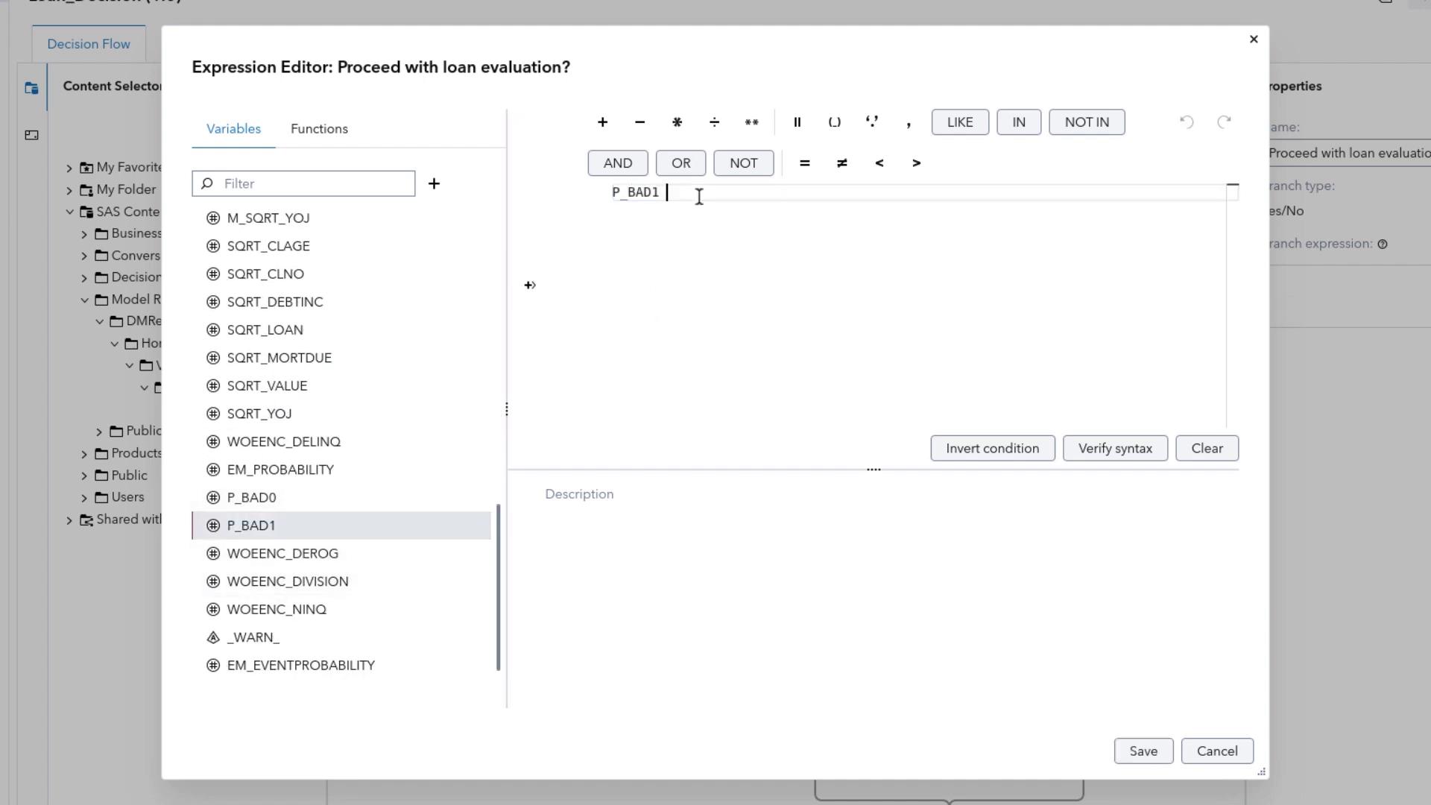
click(894, 164)
text(.2)
click(1122, 455)
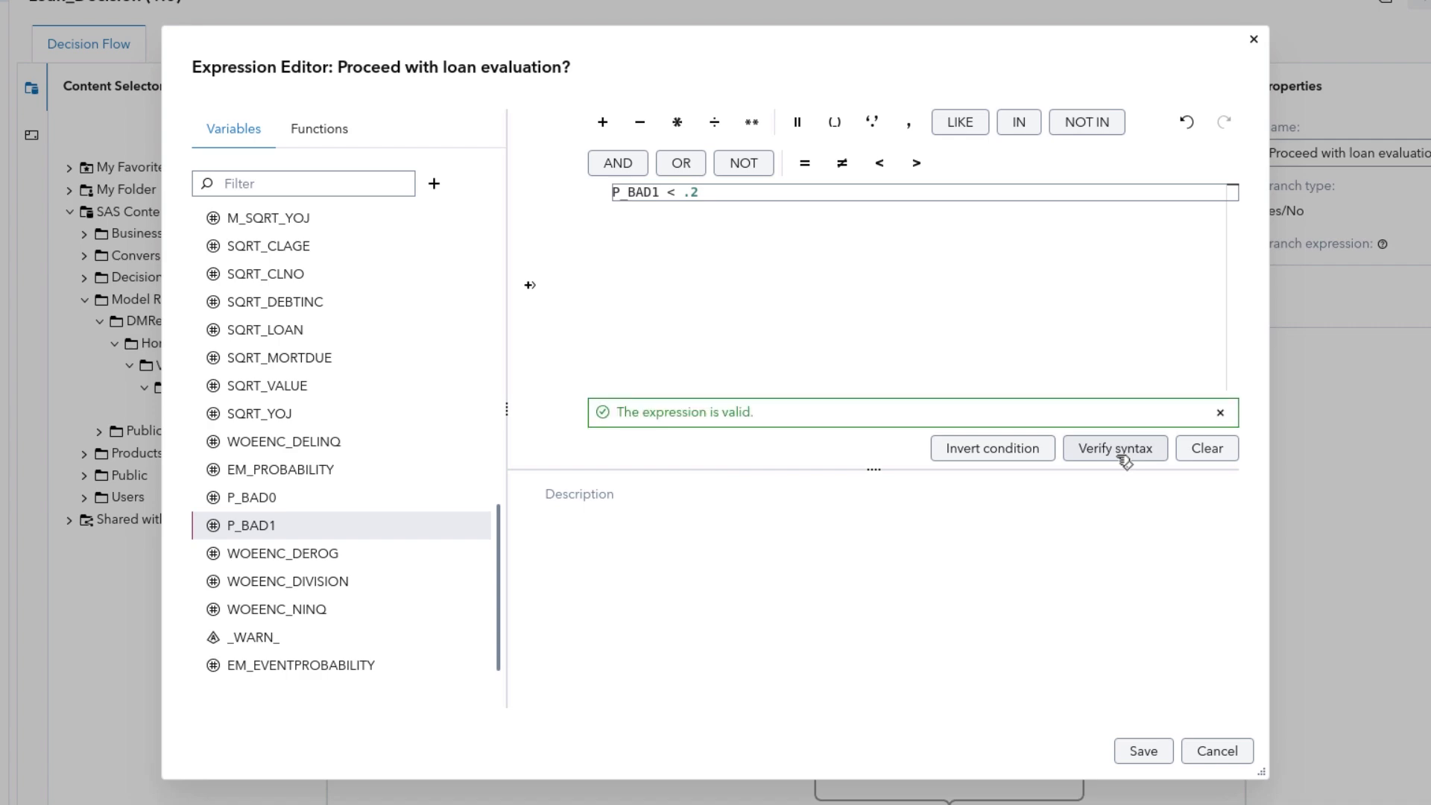
click(1141, 751)
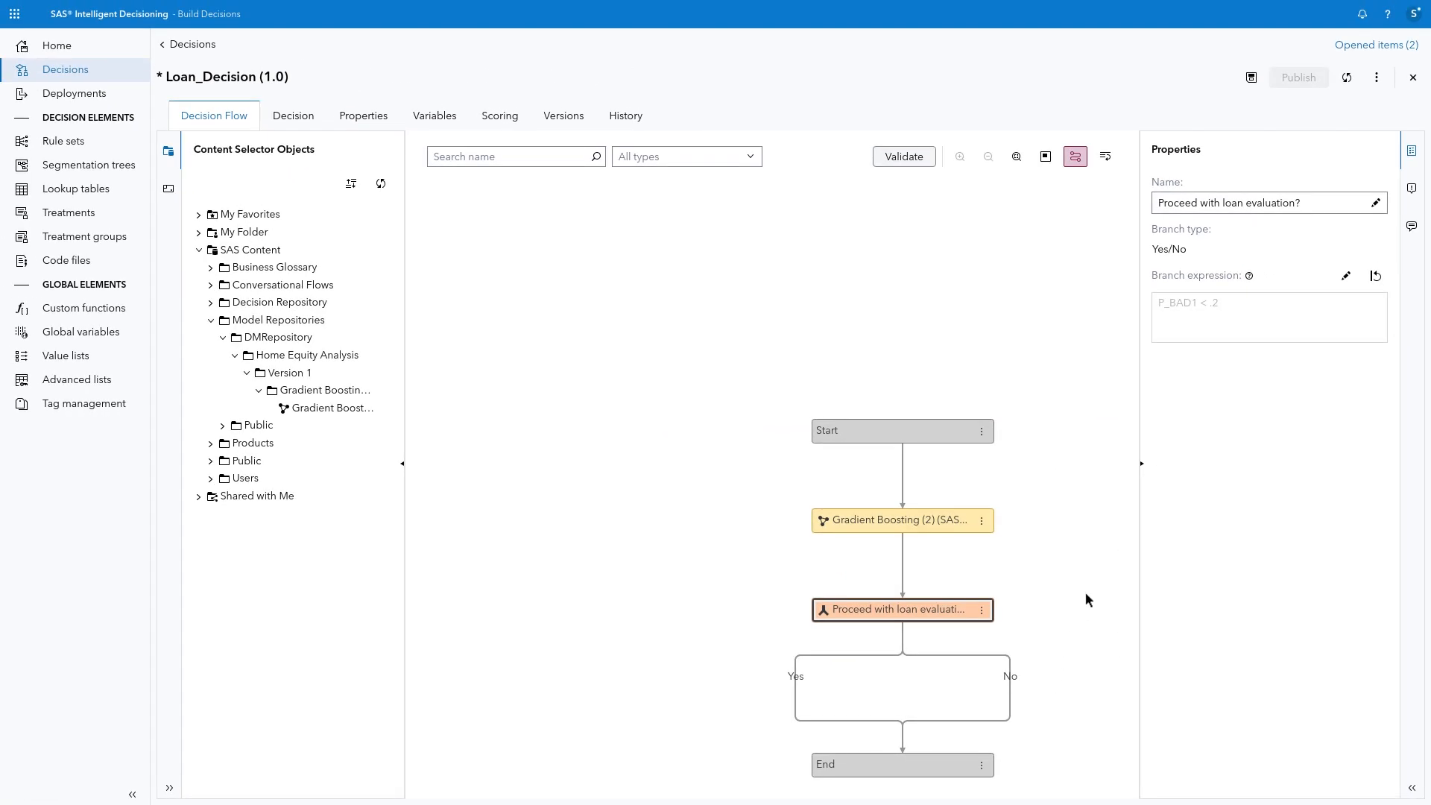
click(1142, 464)
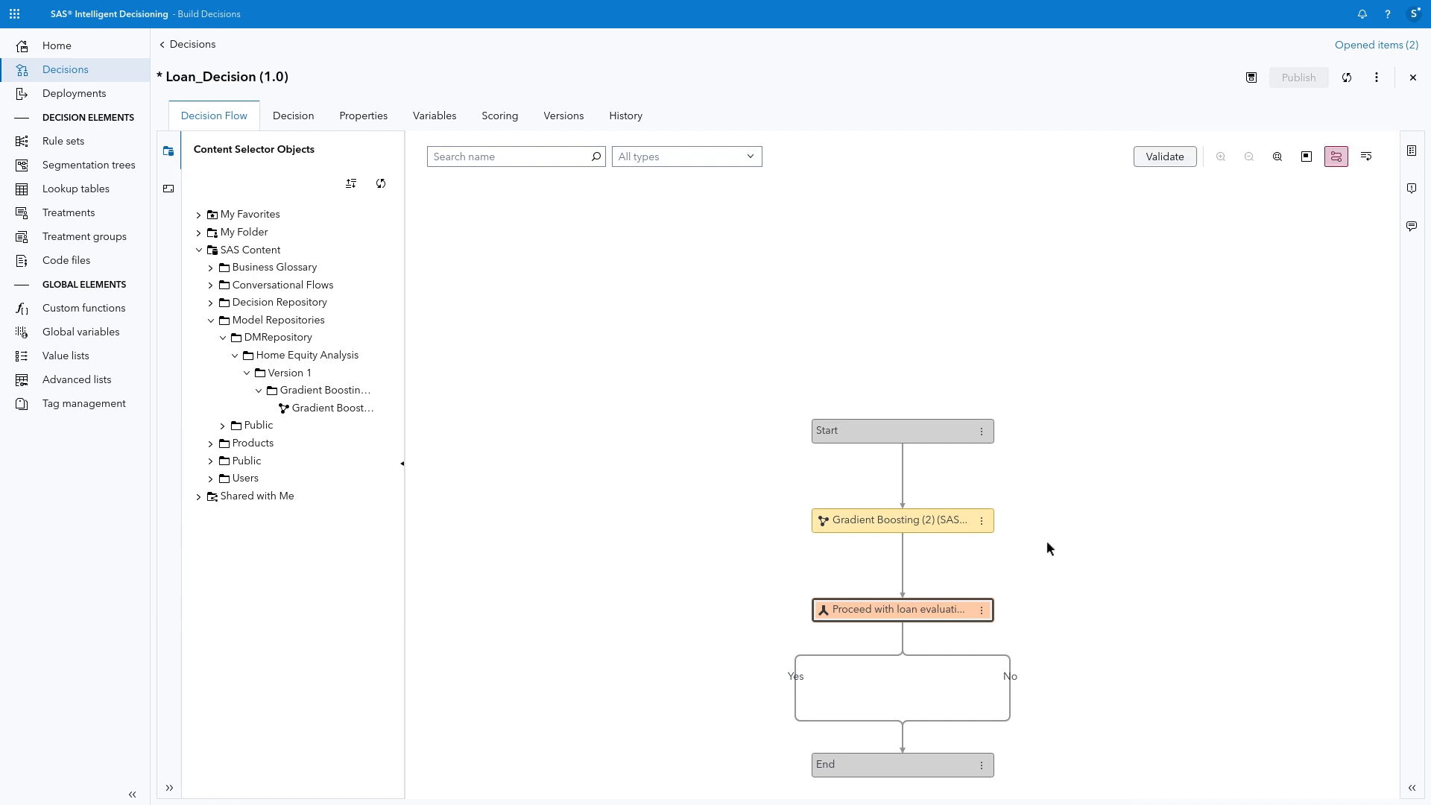
drag(1047, 542, 1042, 382)
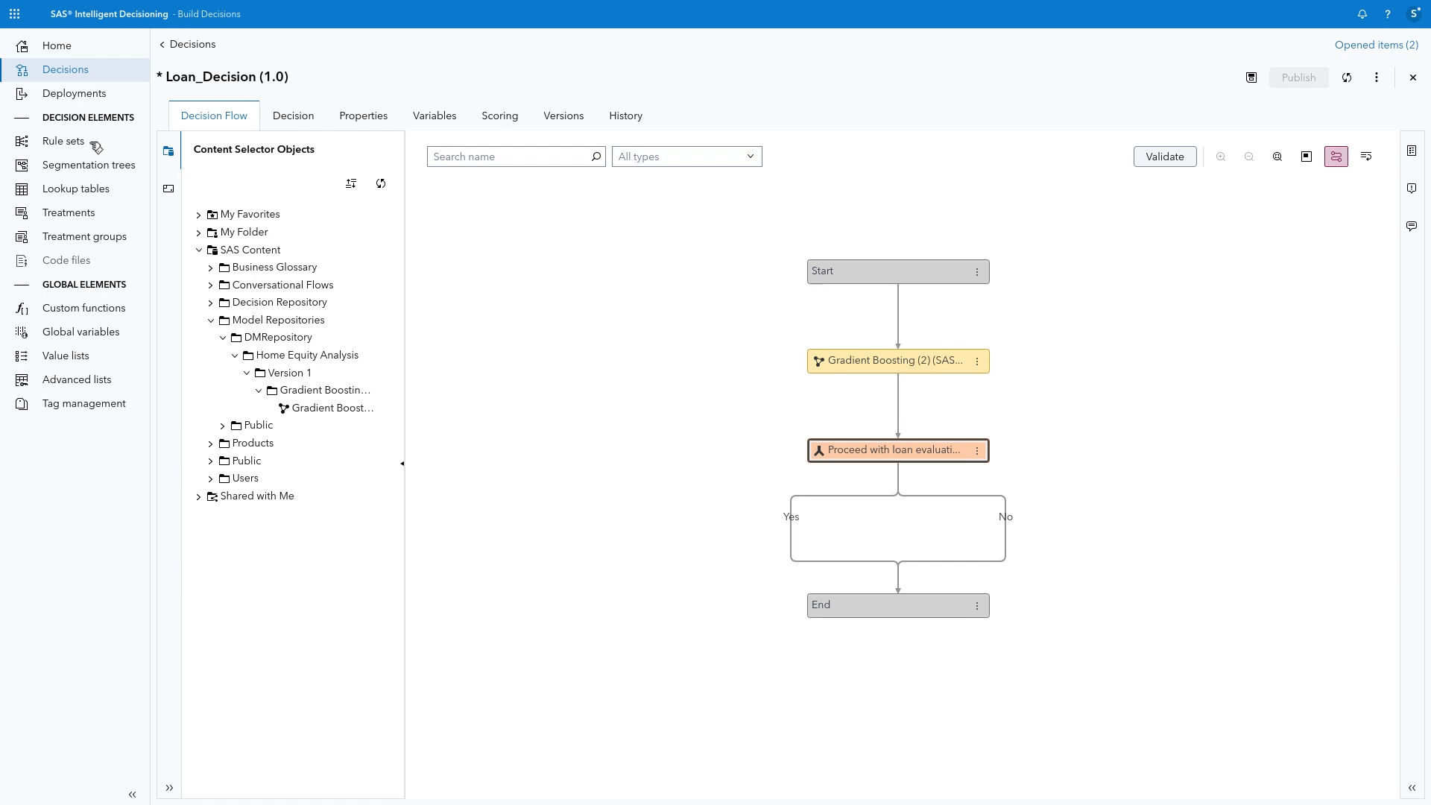
Step: Create an Assignment rule set named Declined Applications in /My Folder/Home Equity Decision
click(96, 146)
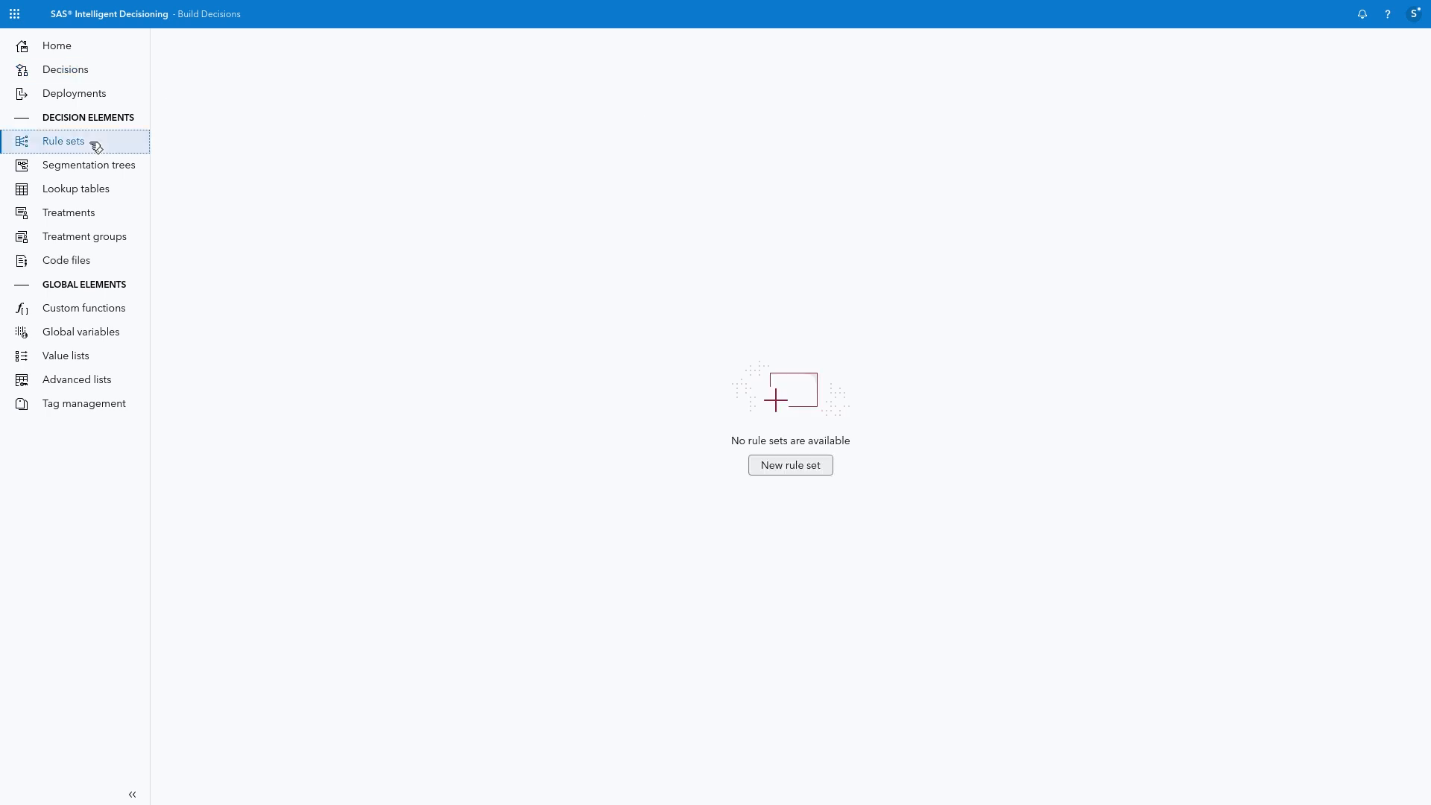
click(773, 464)
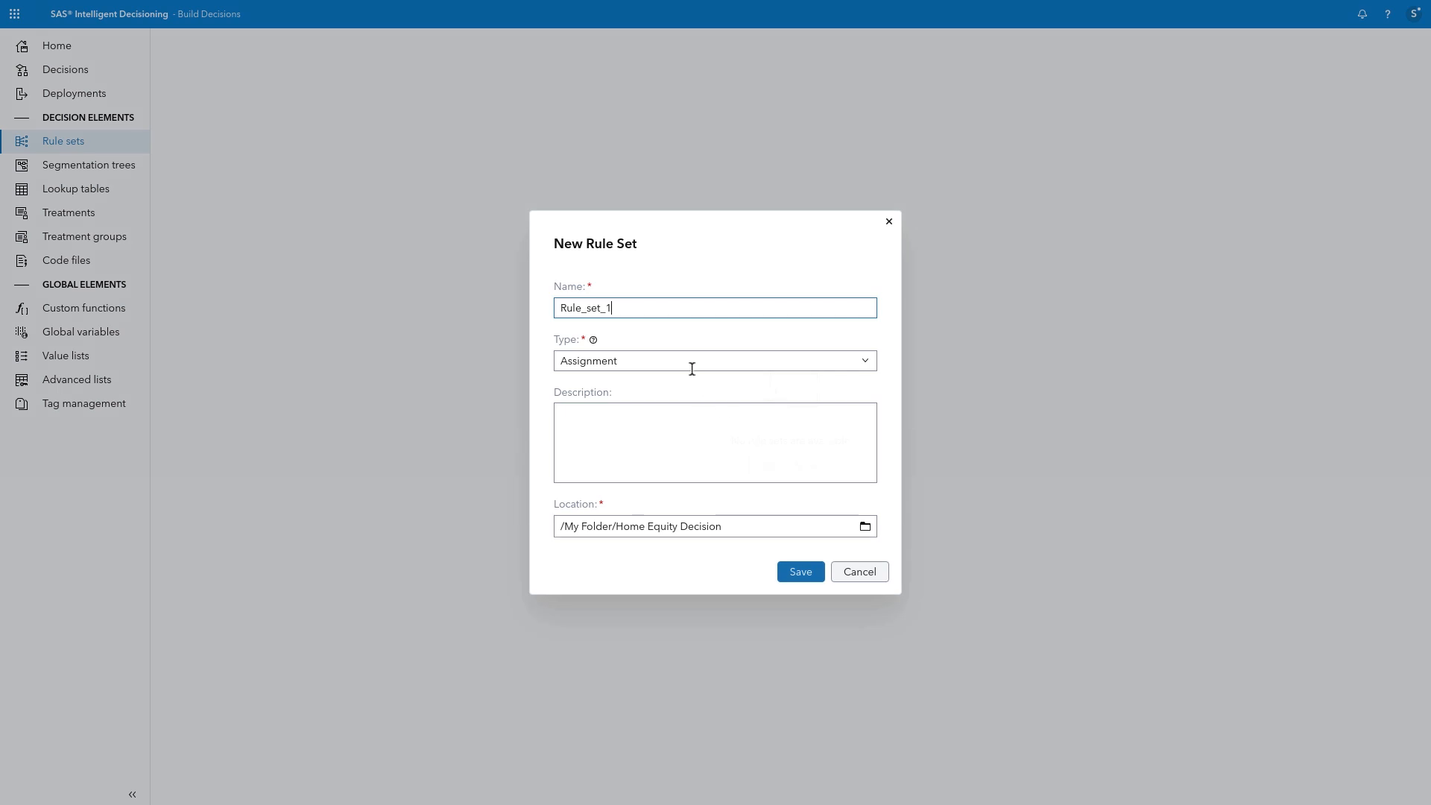
drag(660, 309, 506, 311)
text(Declined Applications)
click(791, 571)
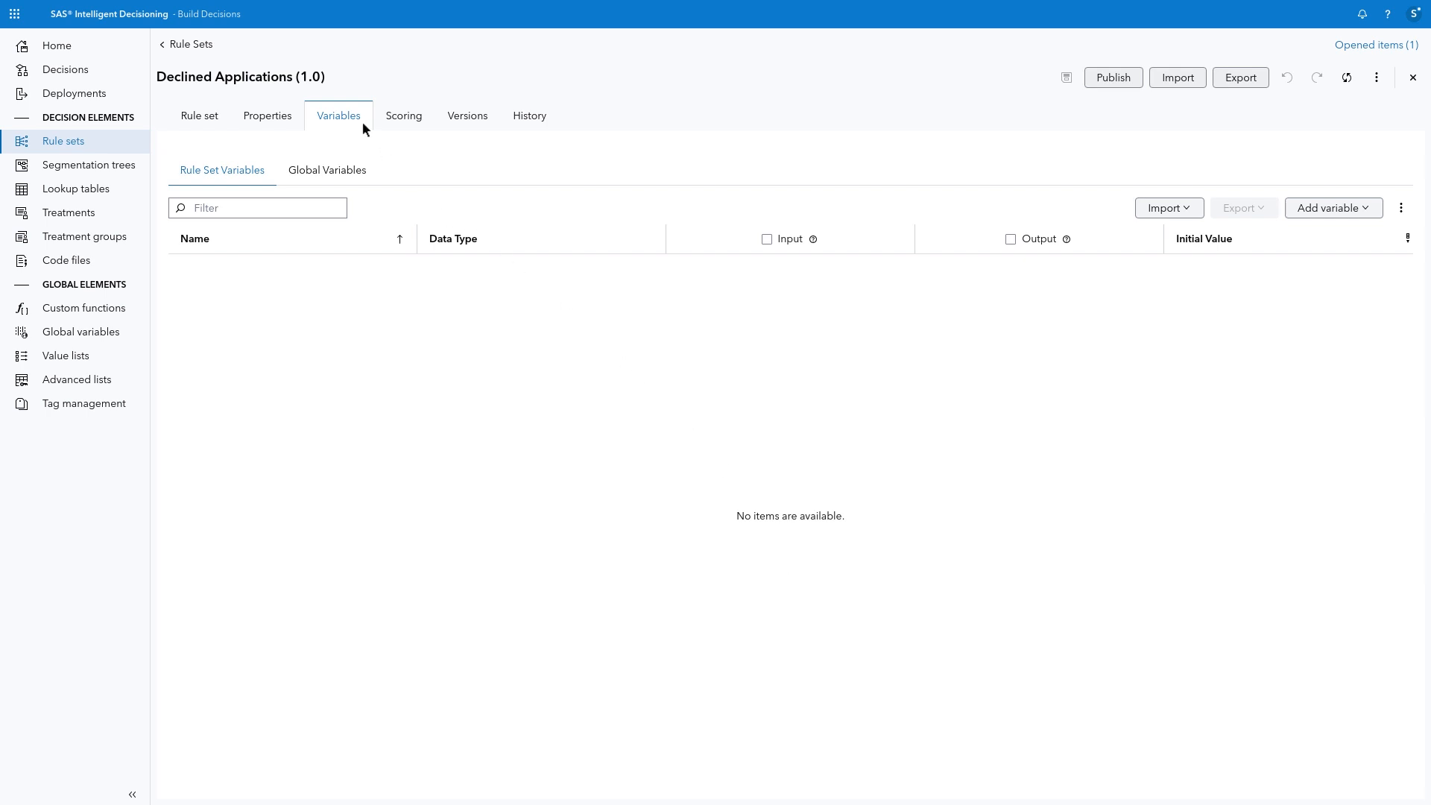
Step: Add a custom variable RESULTFLAG with the Integer data type to the Declined Applications rule set
click(1313, 215)
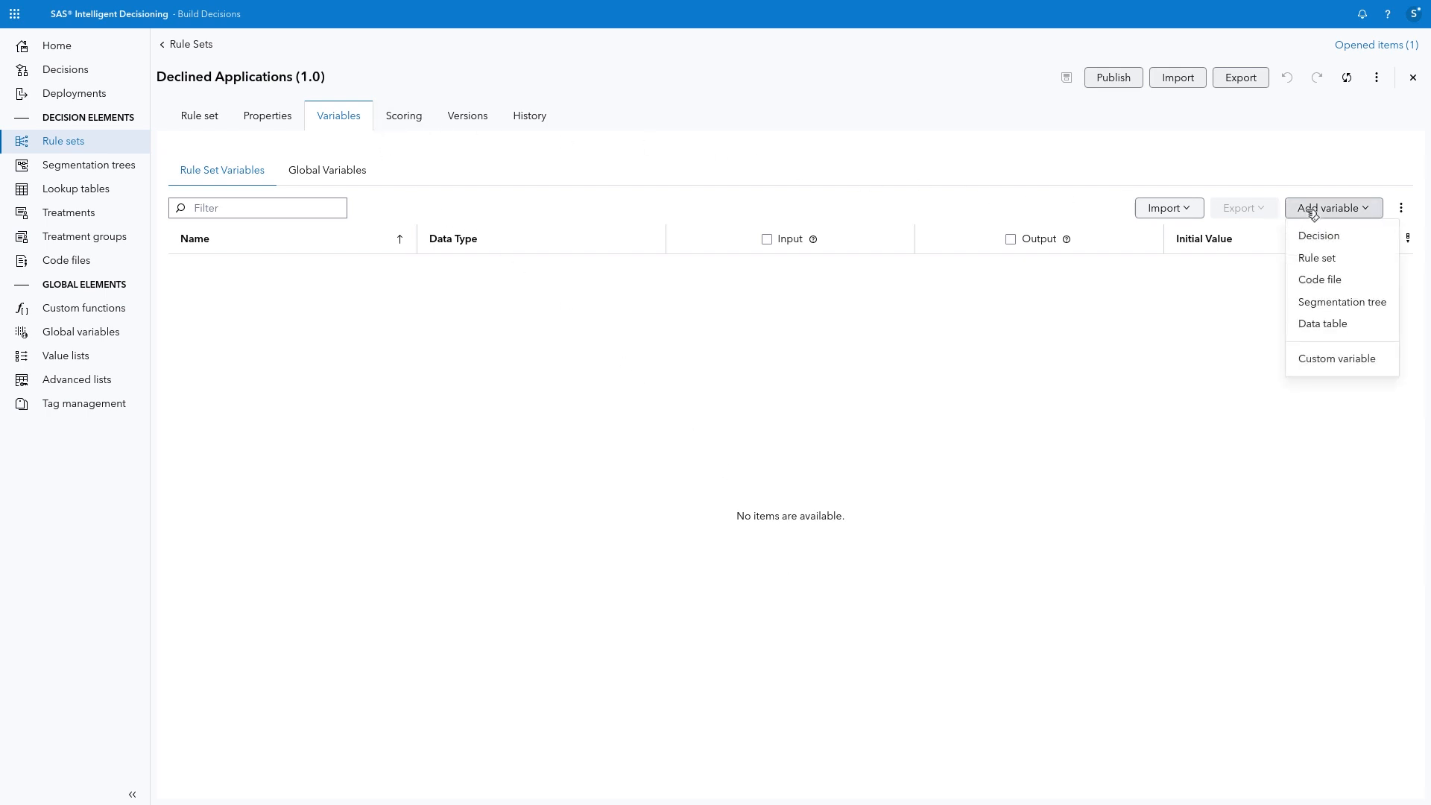
click(1331, 360)
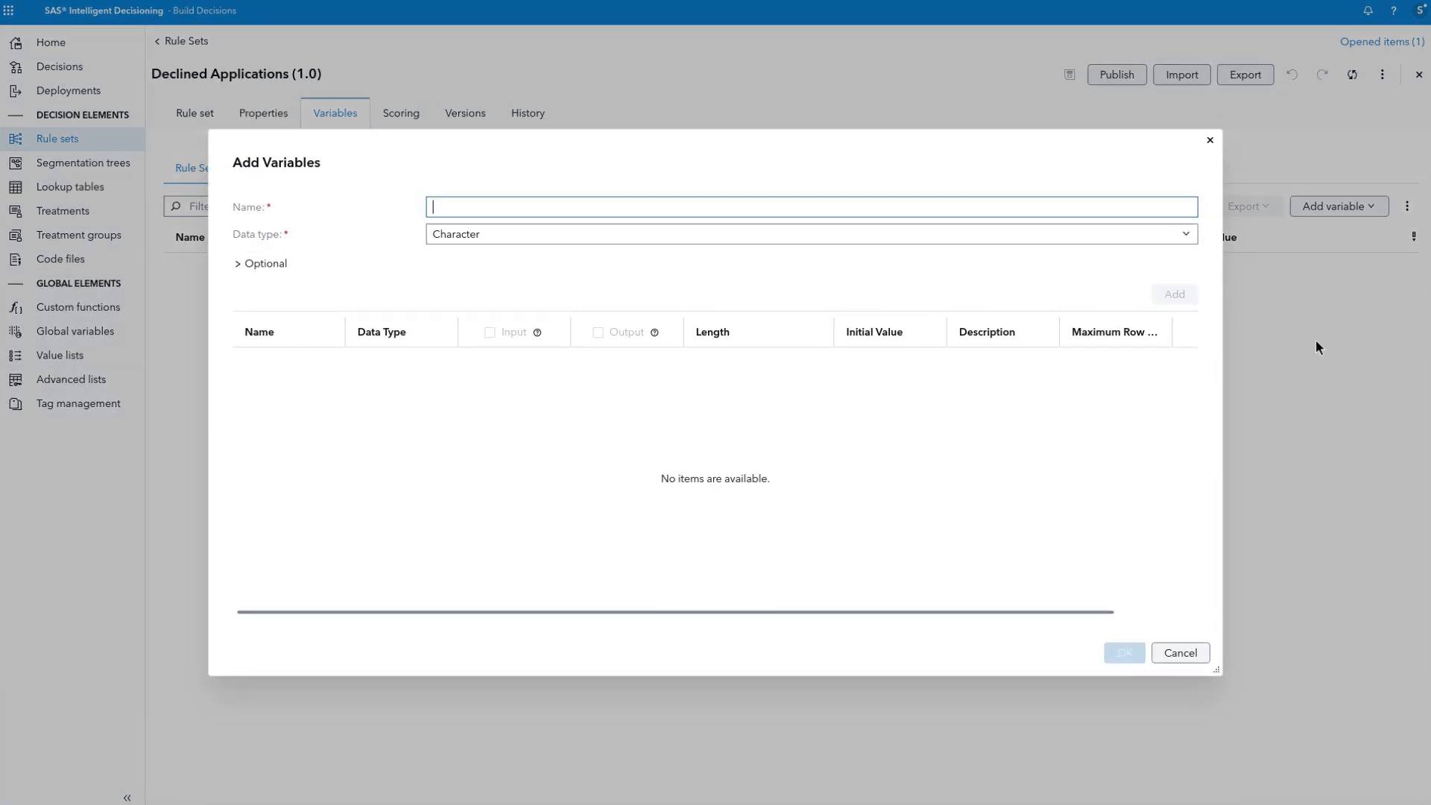
text(RESULTFLAG)
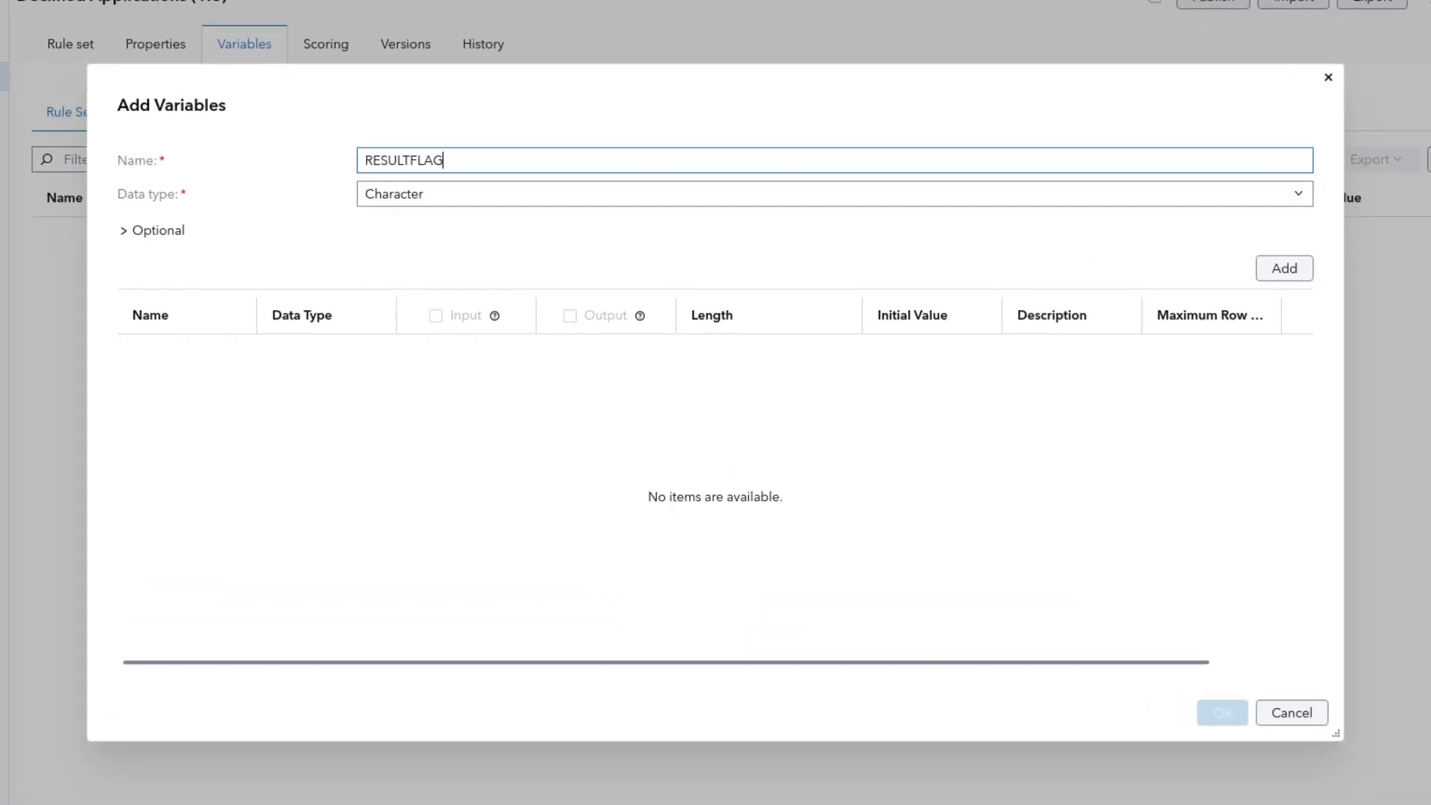
click(1305, 196)
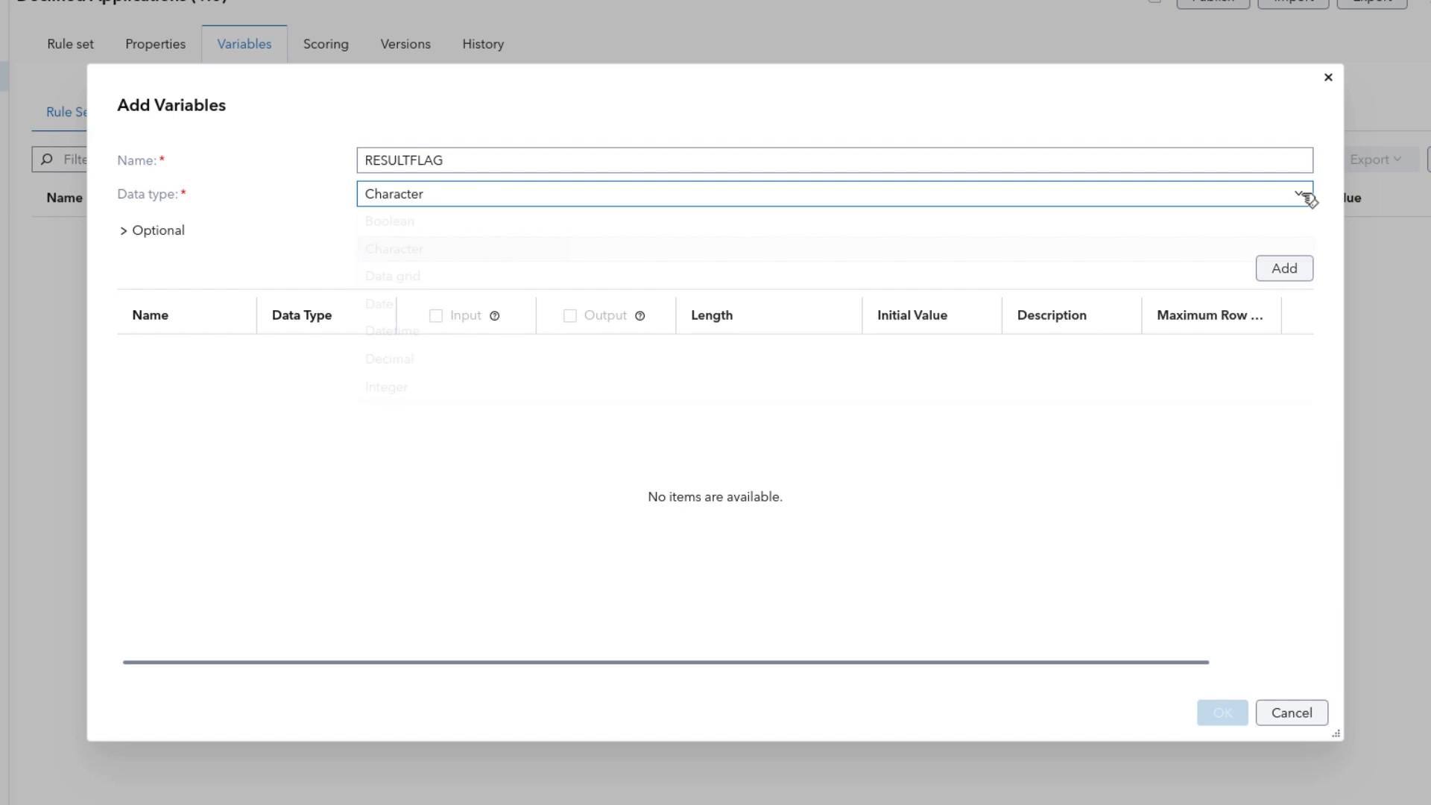
click(1066, 393)
click(1285, 270)
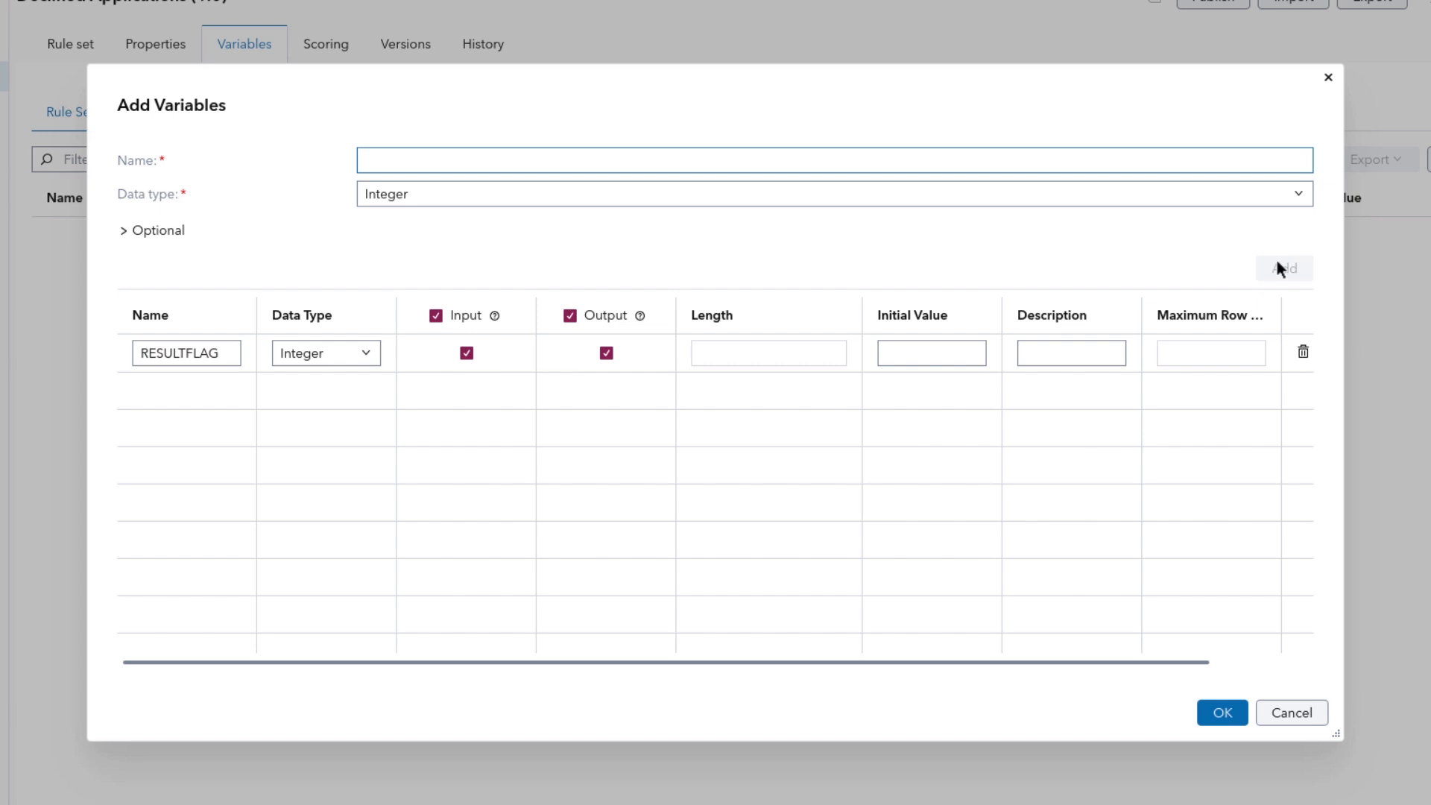
Step: Add a Character variable RESULTREASON and make both new variables output-only in the rule set
text(RESULTREASON)
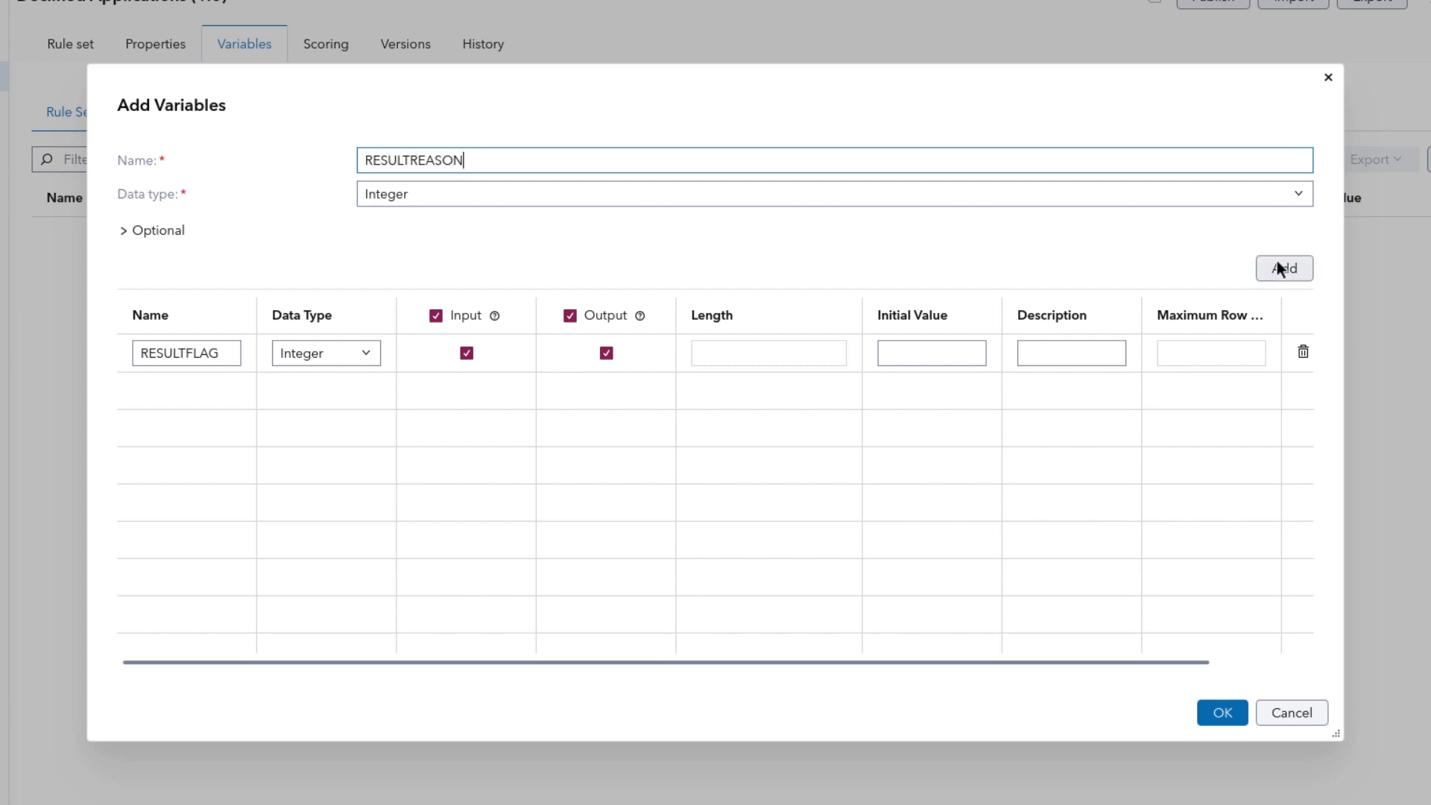
click(1253, 199)
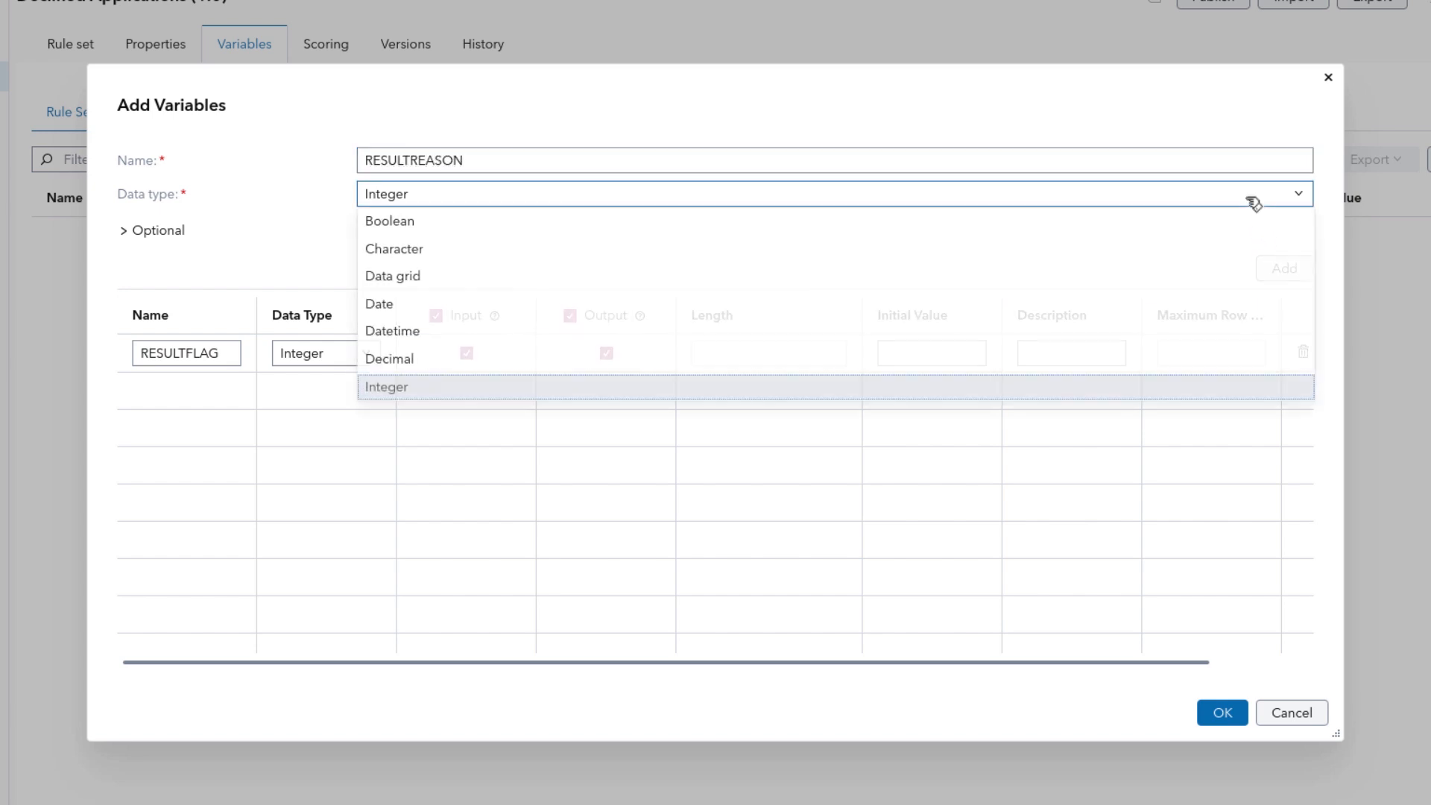
click(1215, 248)
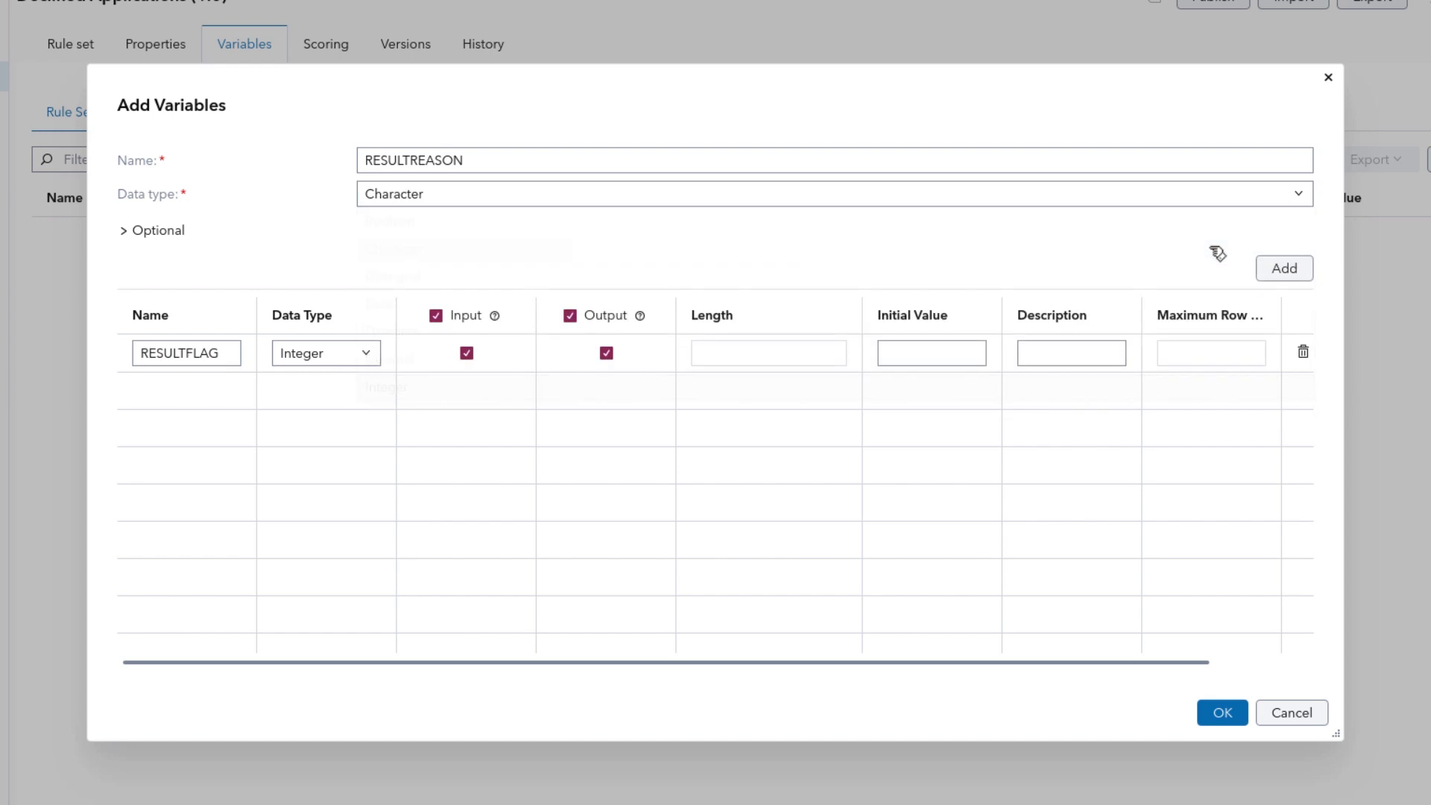
click(1290, 270)
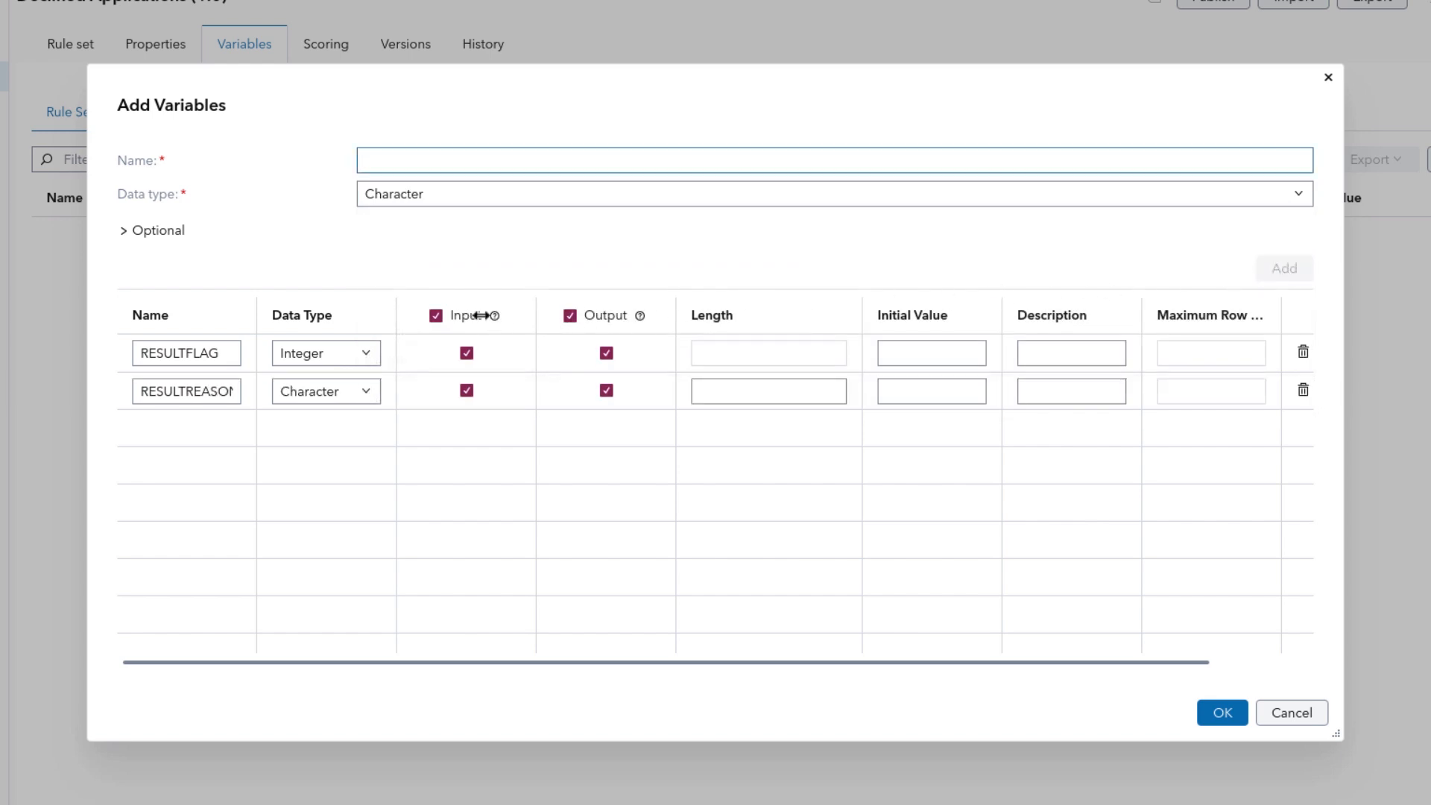
click(437, 314)
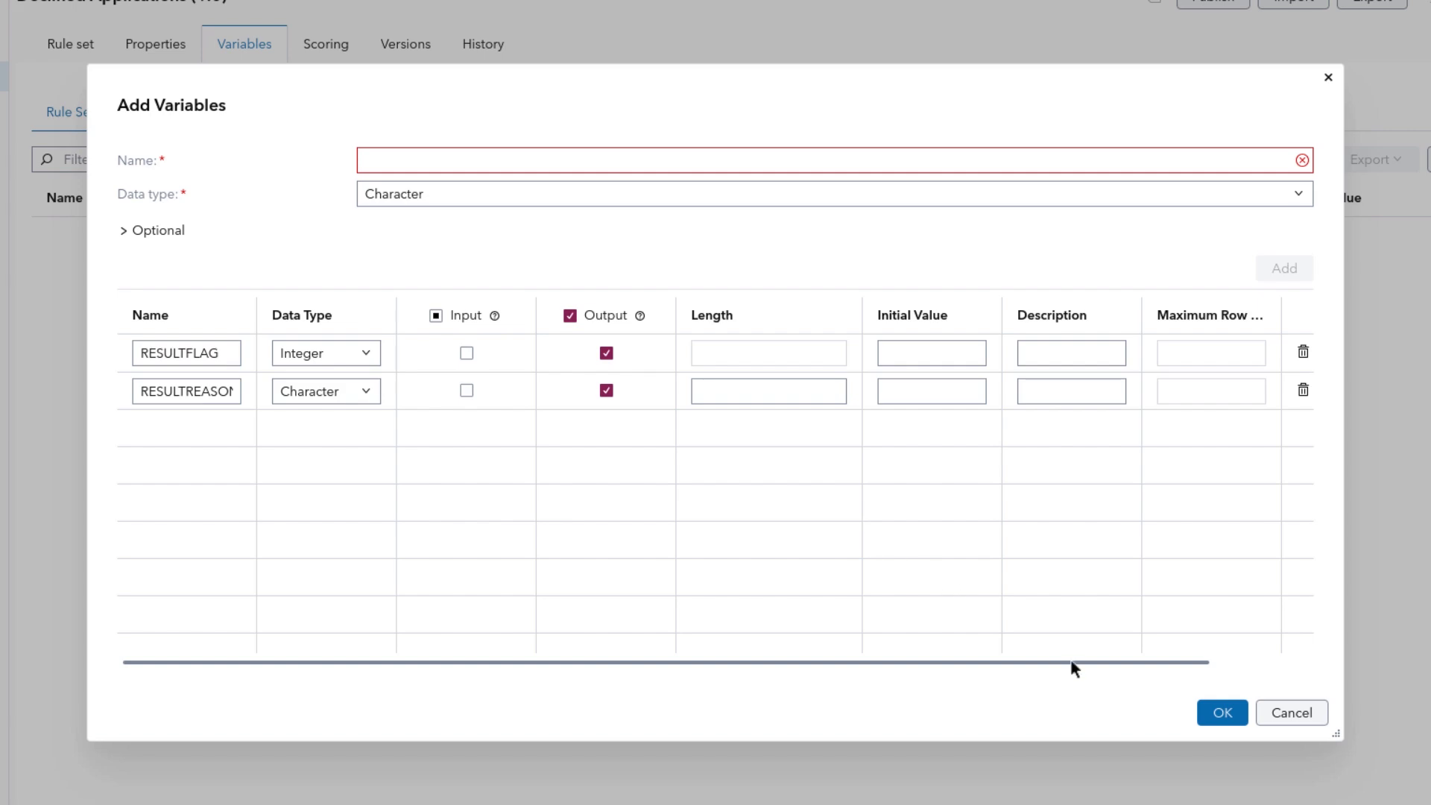
click(1217, 714)
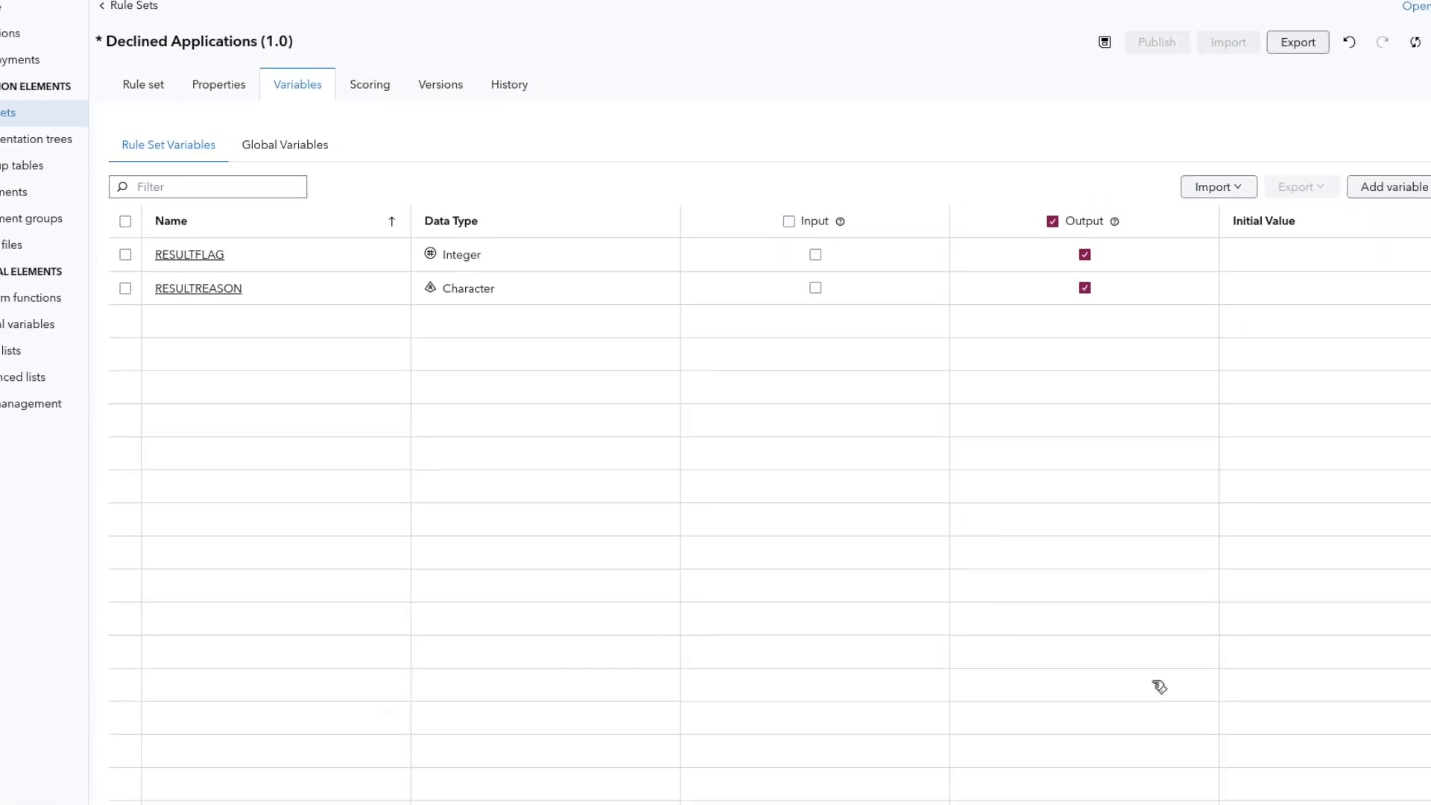
Step: Add an assignment statement to the Declined Applications rule set that sets RESULTFLAG to -1
click(165, 88)
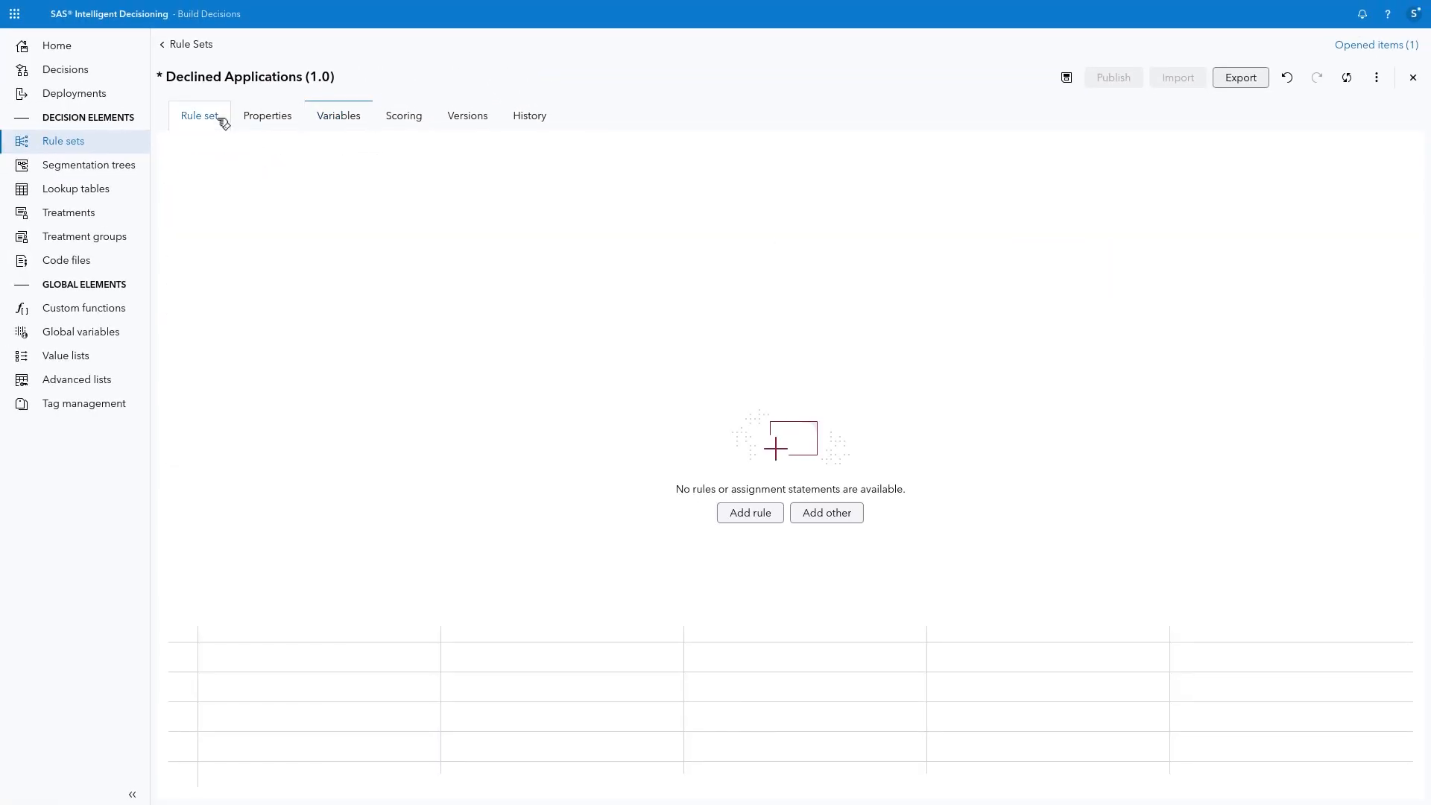
click(818, 515)
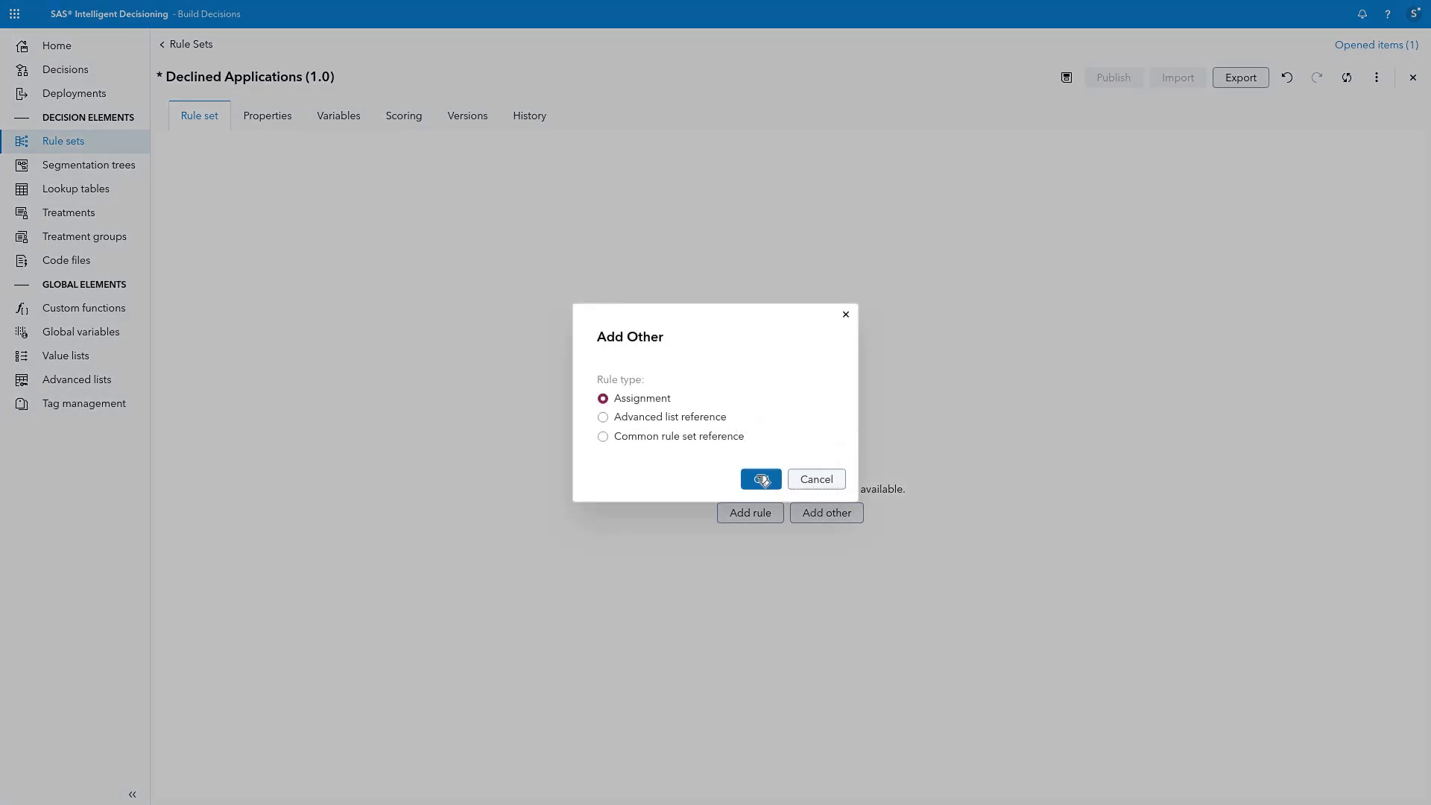
click(762, 480)
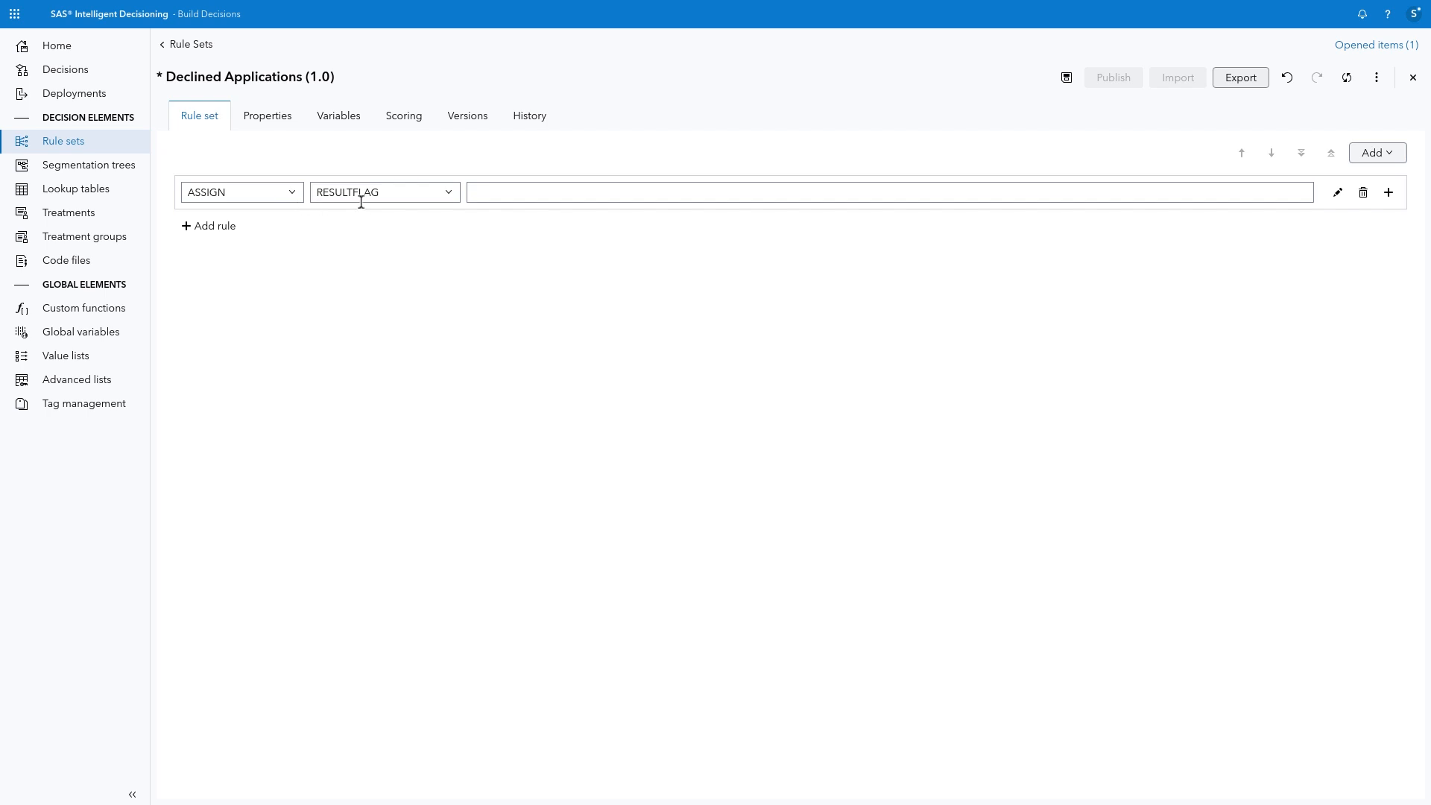
click(497, 193)
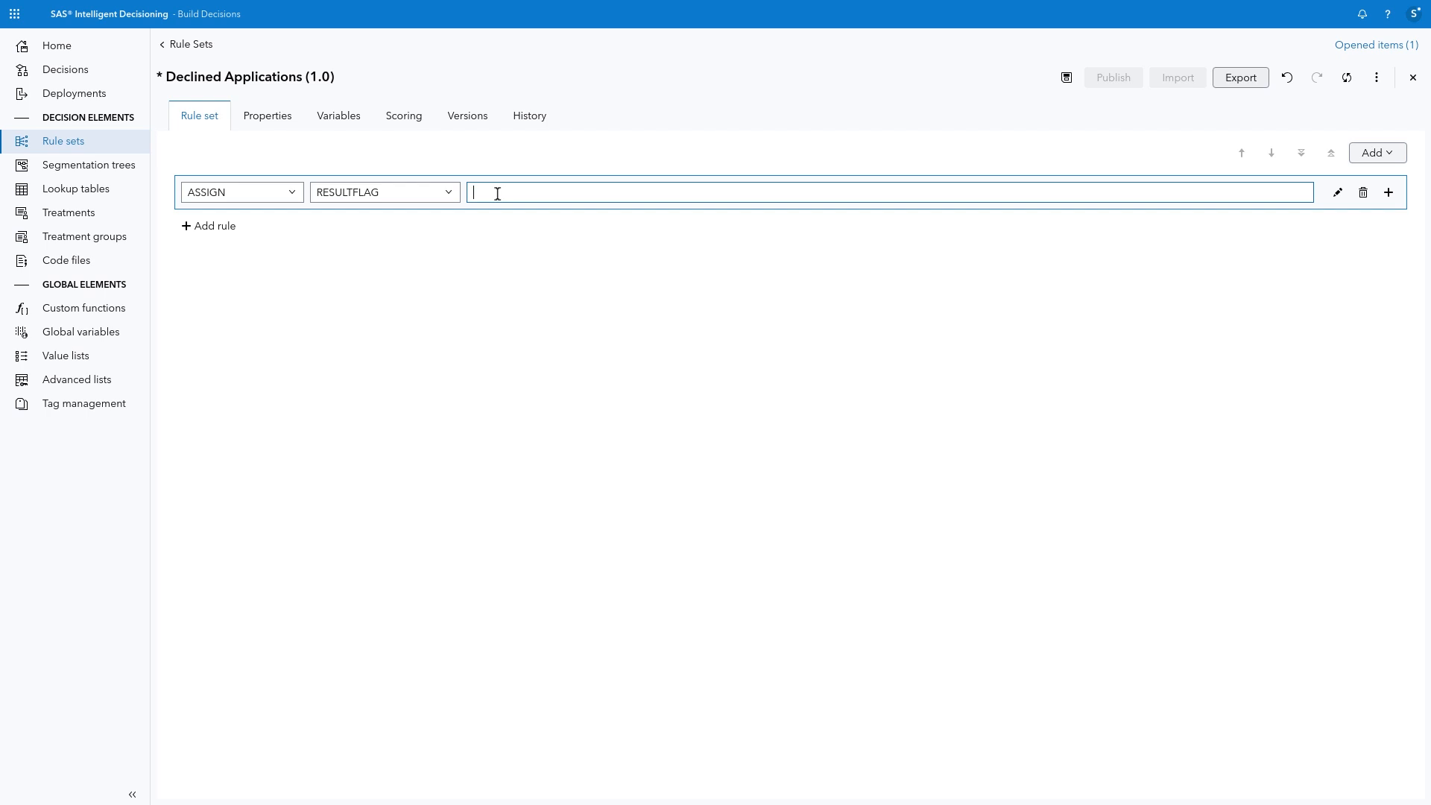
text(-1)
Step: Set RESULTREASON to 'The predicted risk of loan default is too high to be considered for a home equity loan.' in a second assignment; save and close
click(1387, 193)
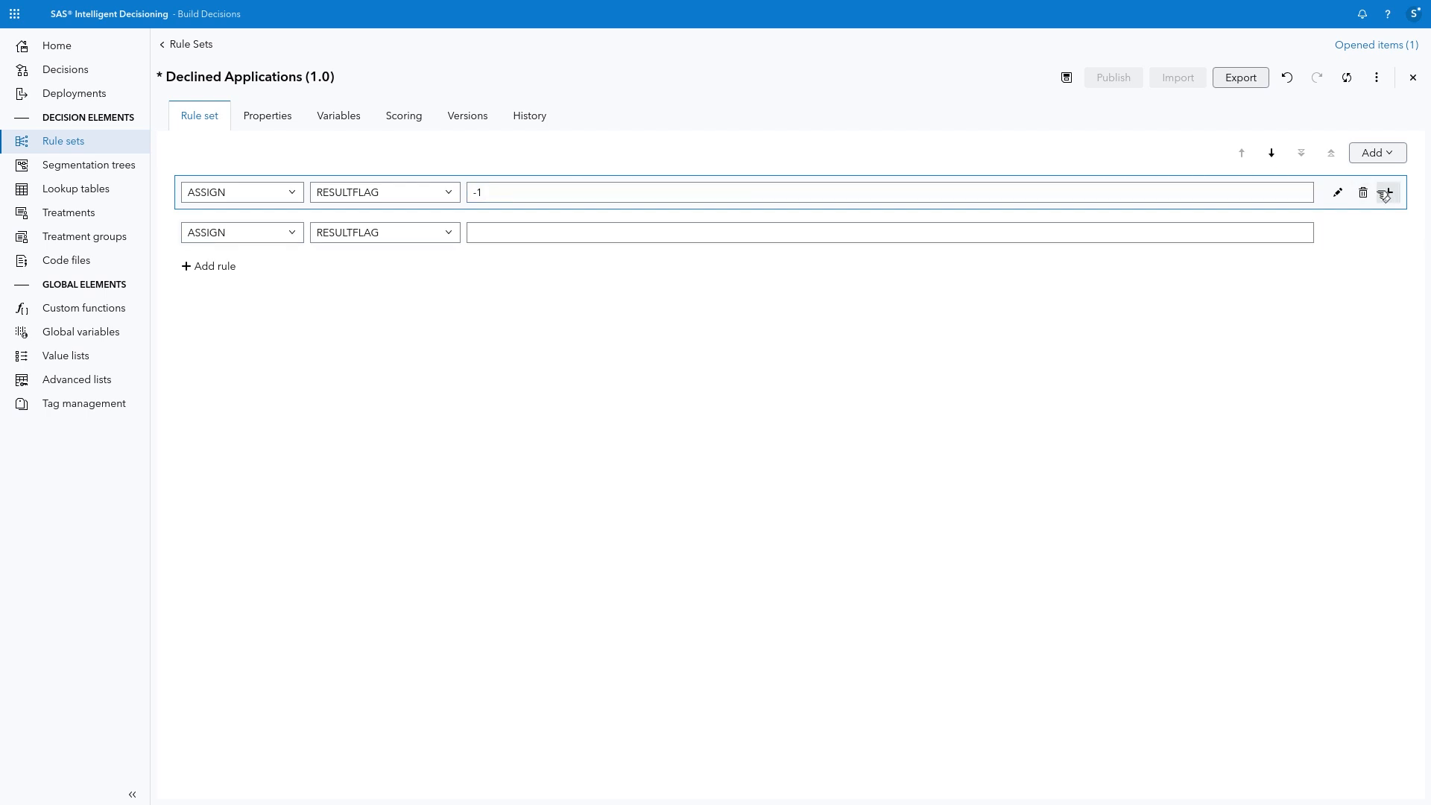
click(392, 235)
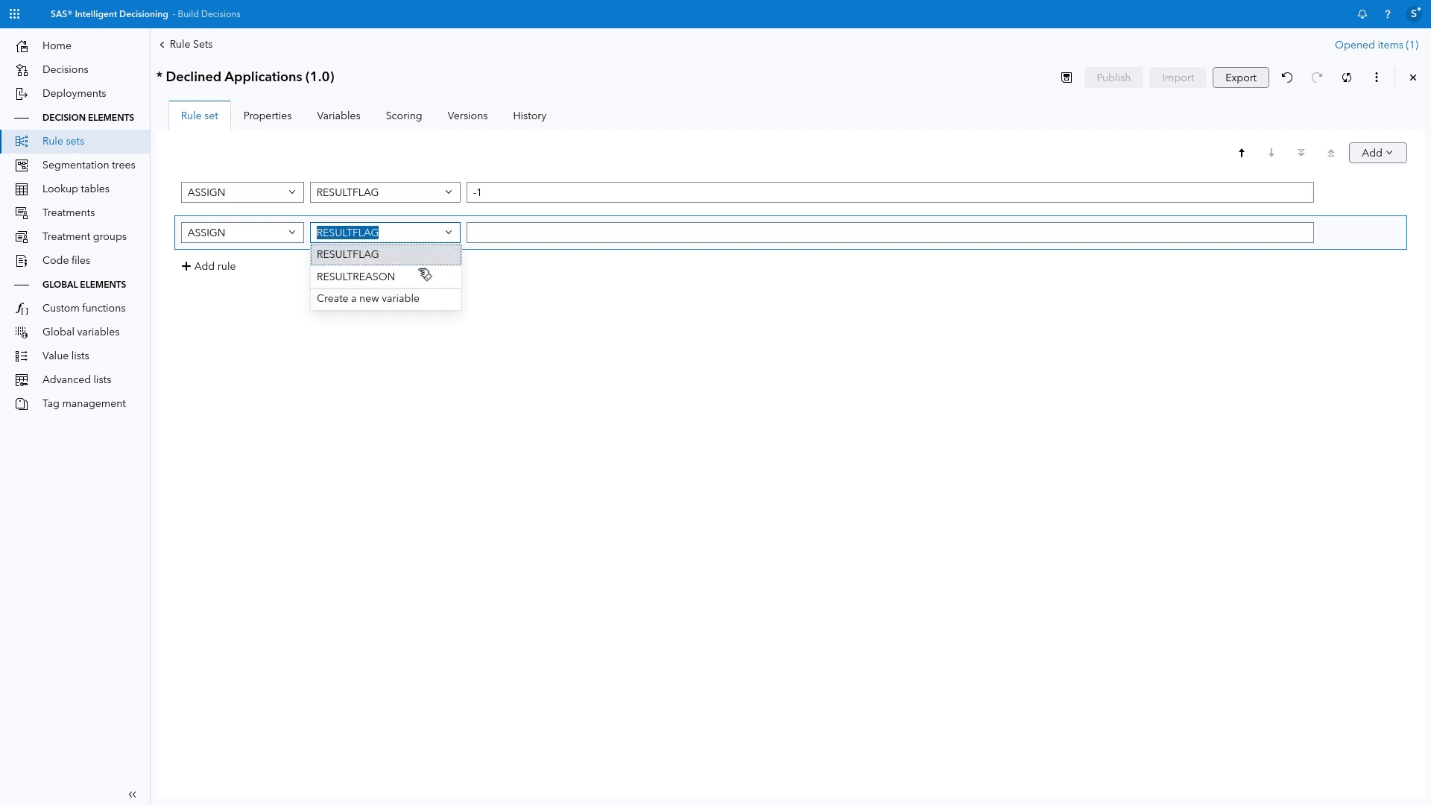
click(435, 271)
click(510, 233)
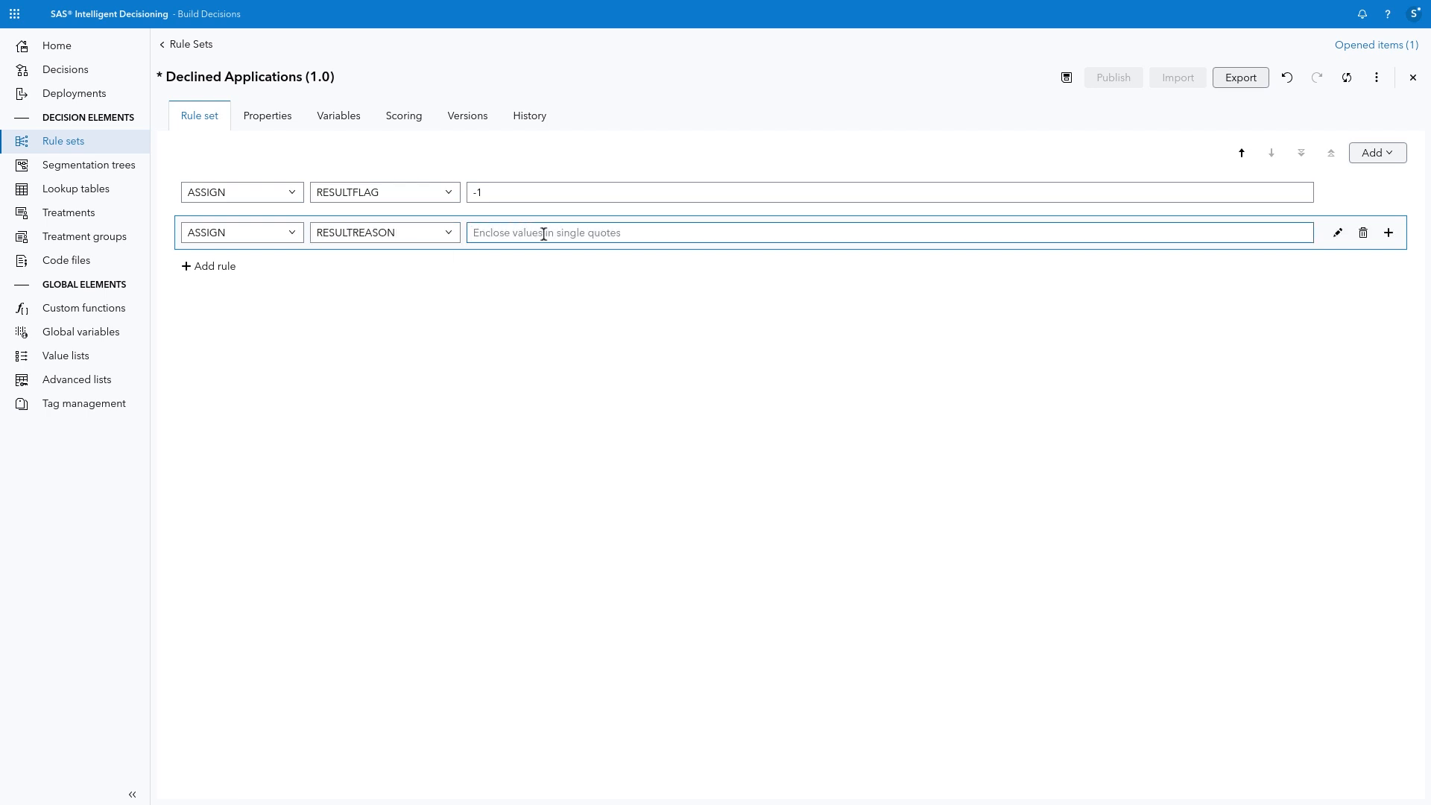
text('The predicted risk of loan default is too high to be considered for a home equity loan.')
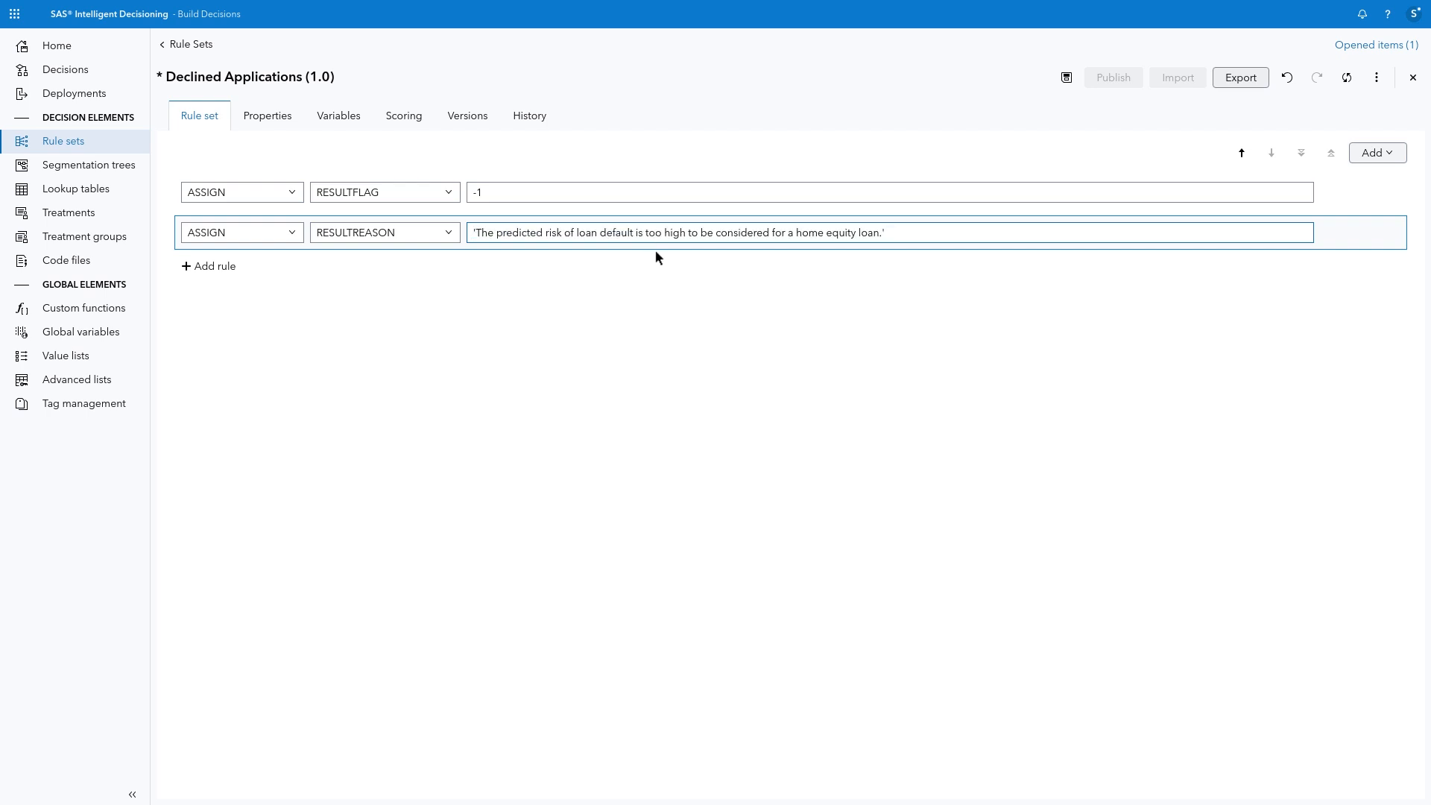
click(1068, 78)
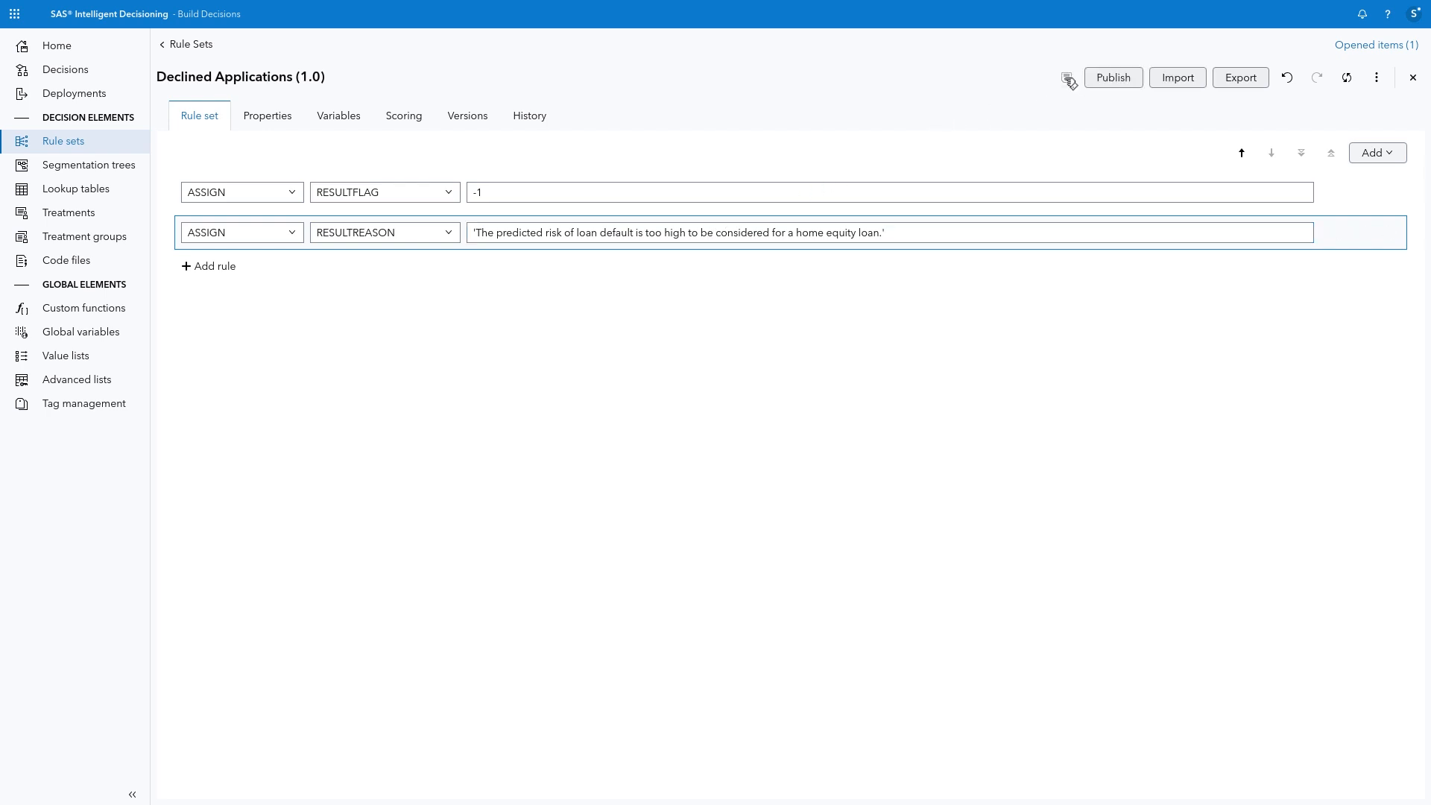
click(1414, 78)
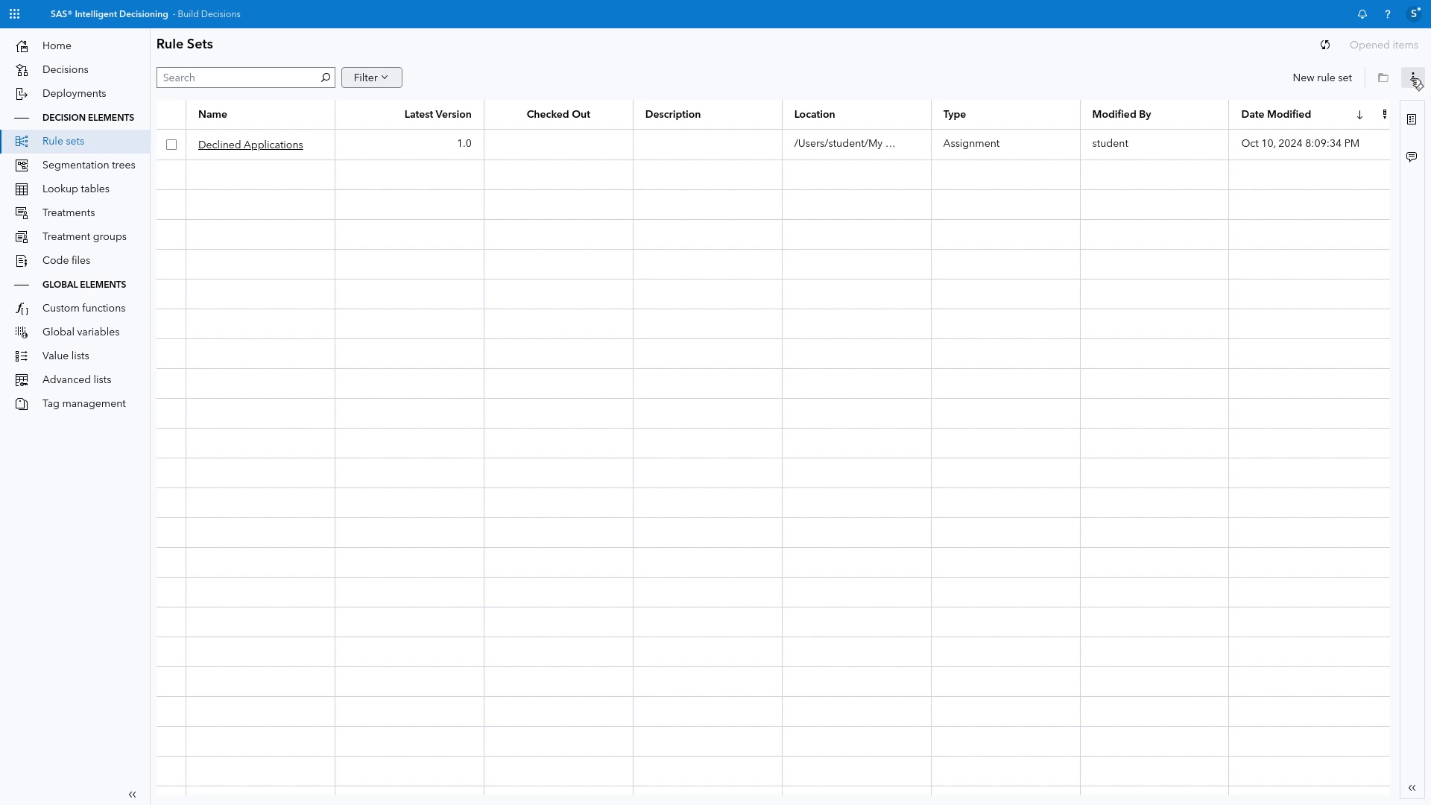
Step: Create an Assignment rule set named Check Debt to Income in /My Folder/Home Equity Decision
click(1347, 85)
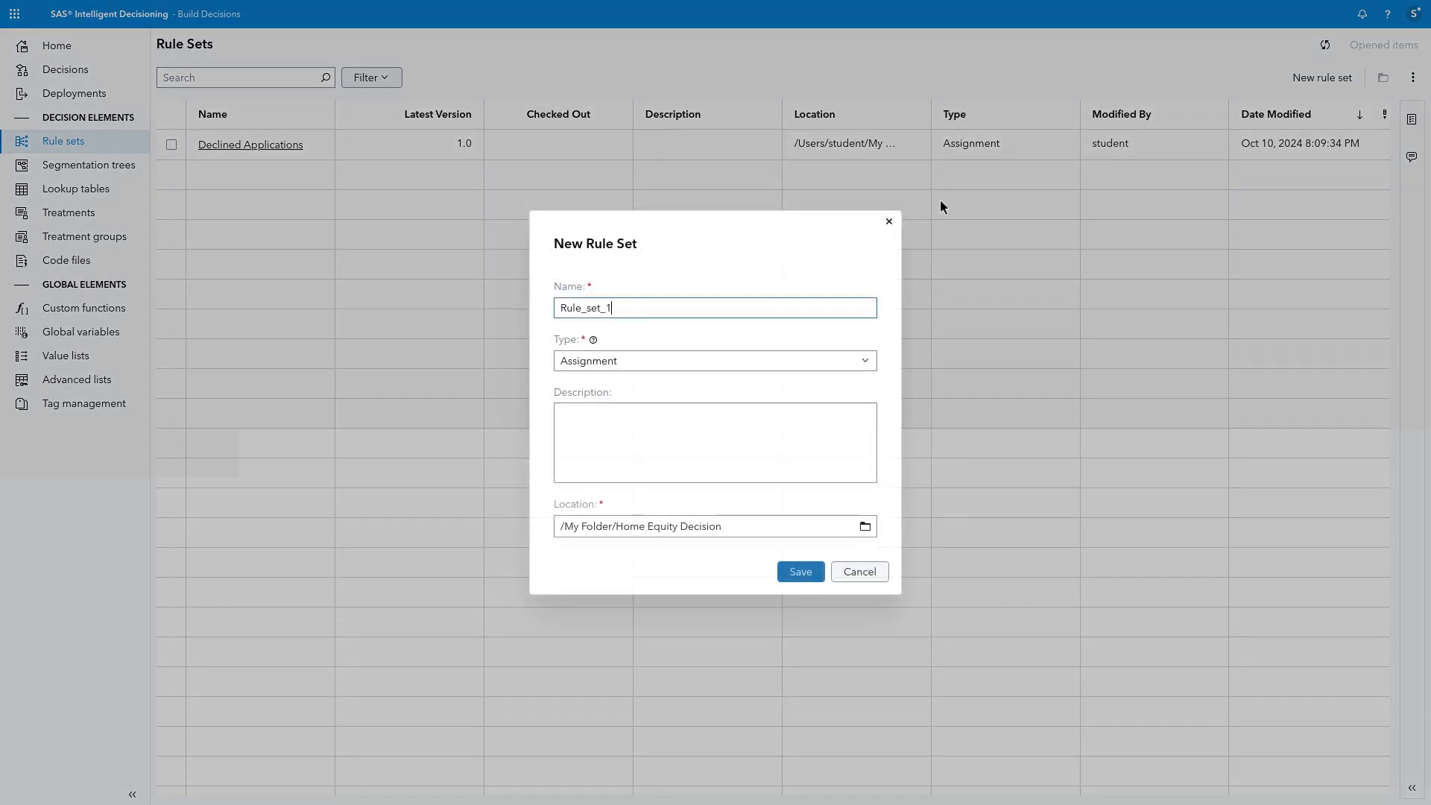
drag(610, 308, 522, 300)
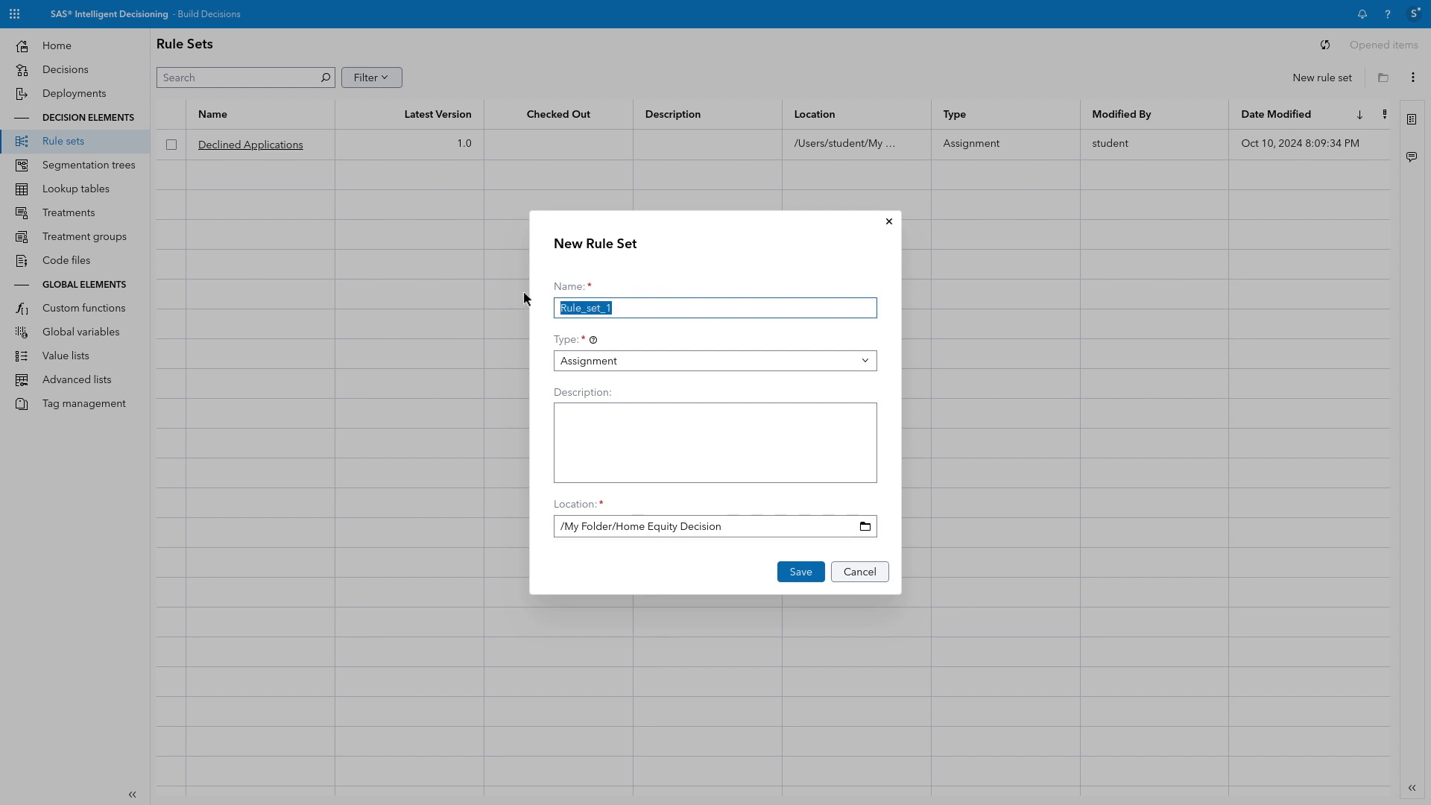
text(Check Debt to Income)
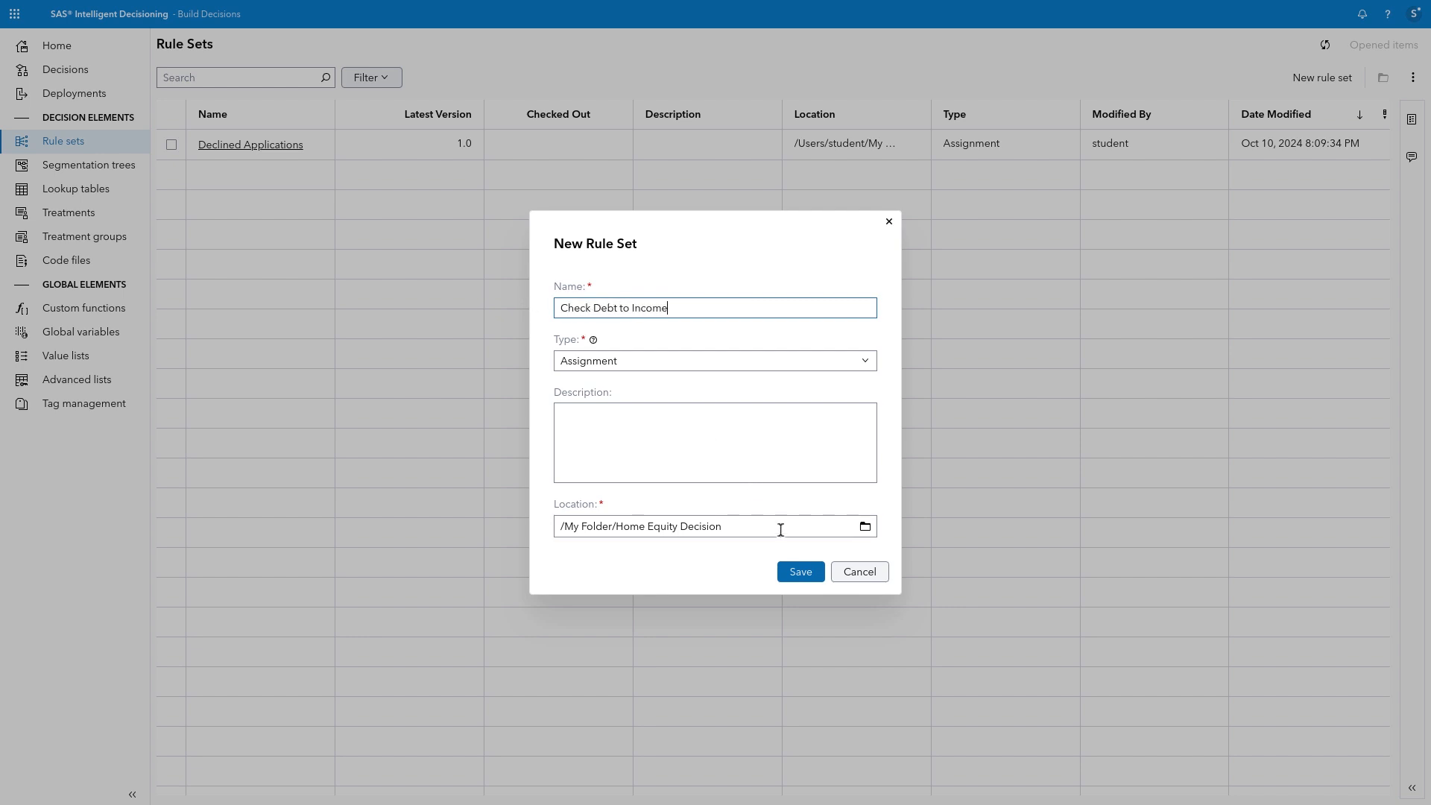
click(801, 571)
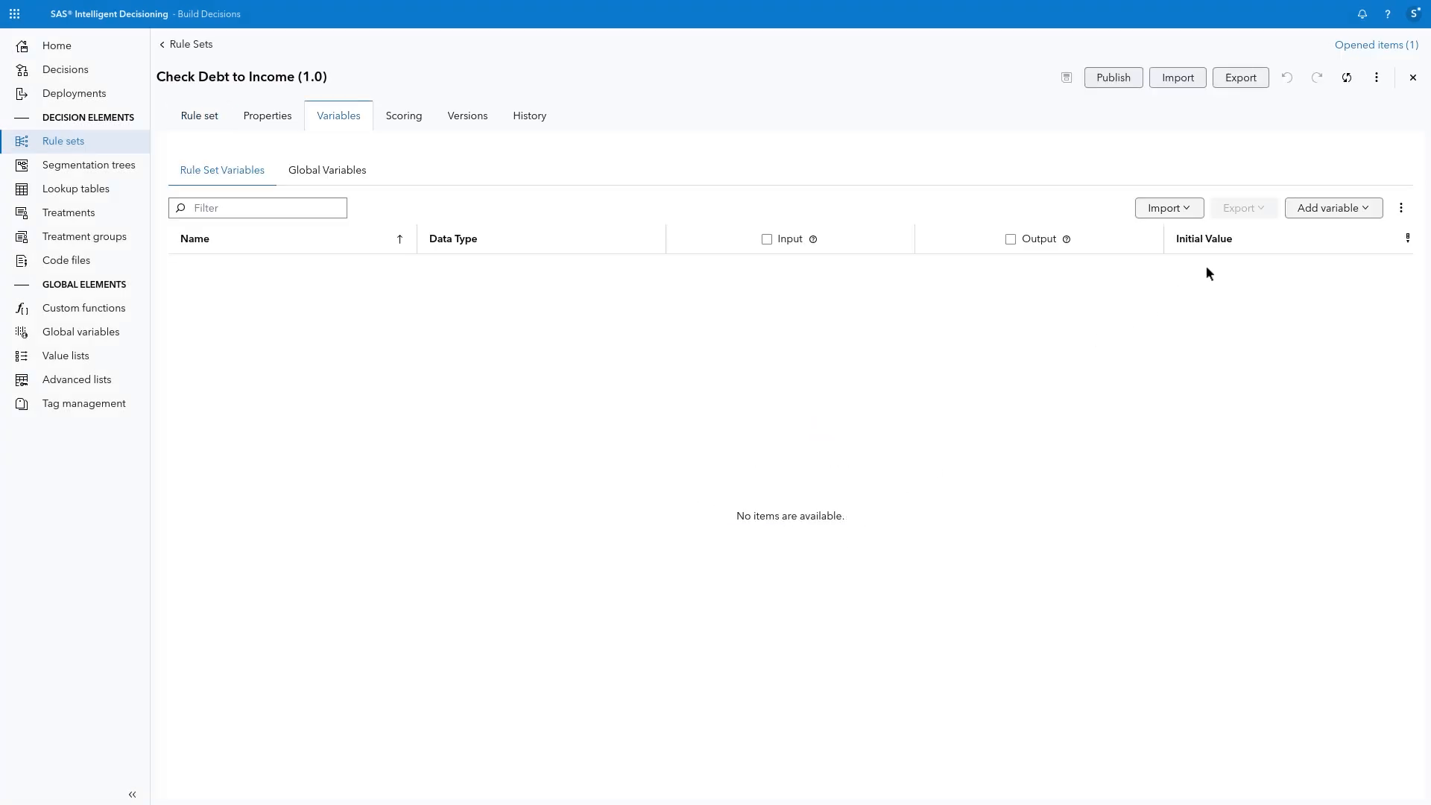
Step: Add the DEBTINC variable from the HOME_EQUITY data table to the Check Debt to Income rule set
click(1312, 208)
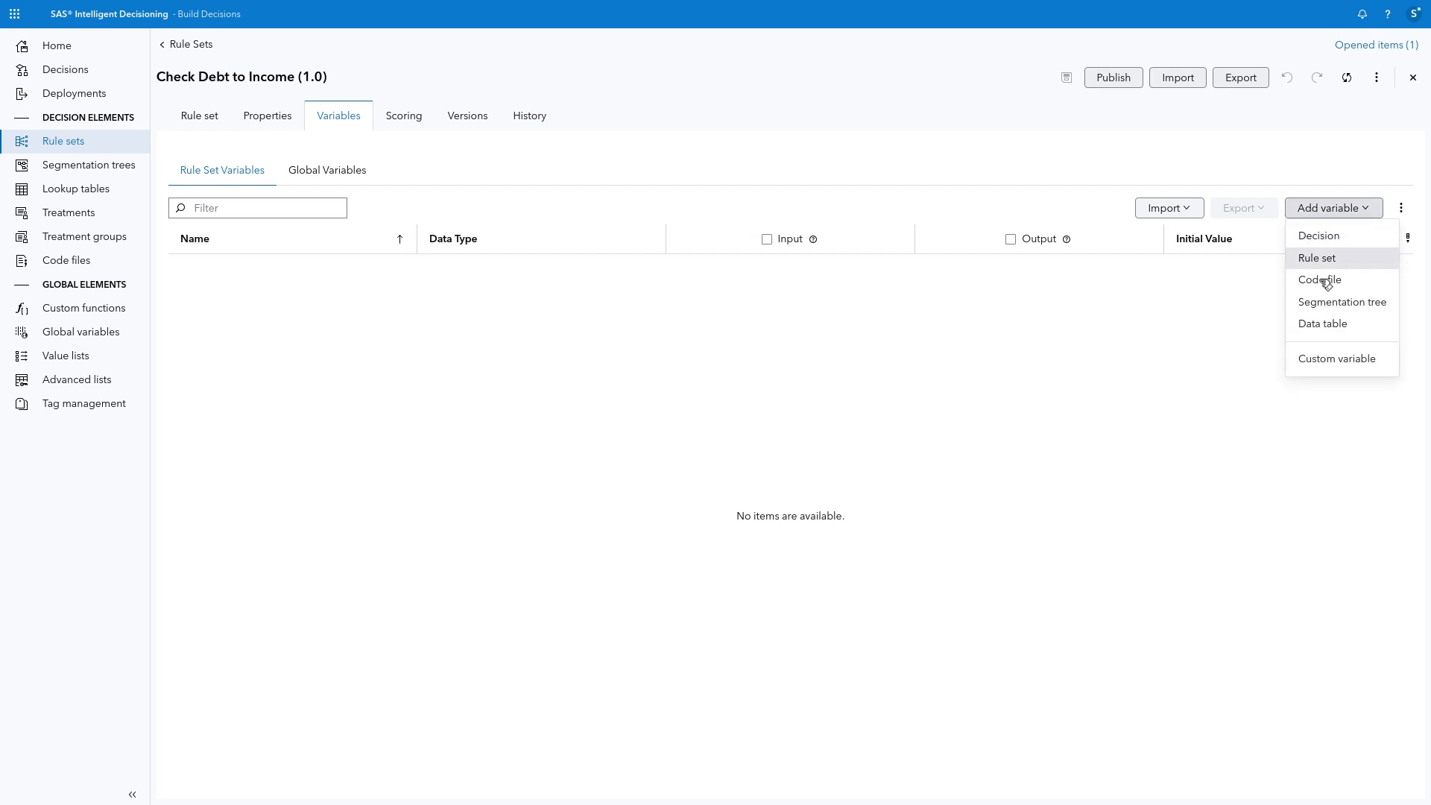
click(1331, 323)
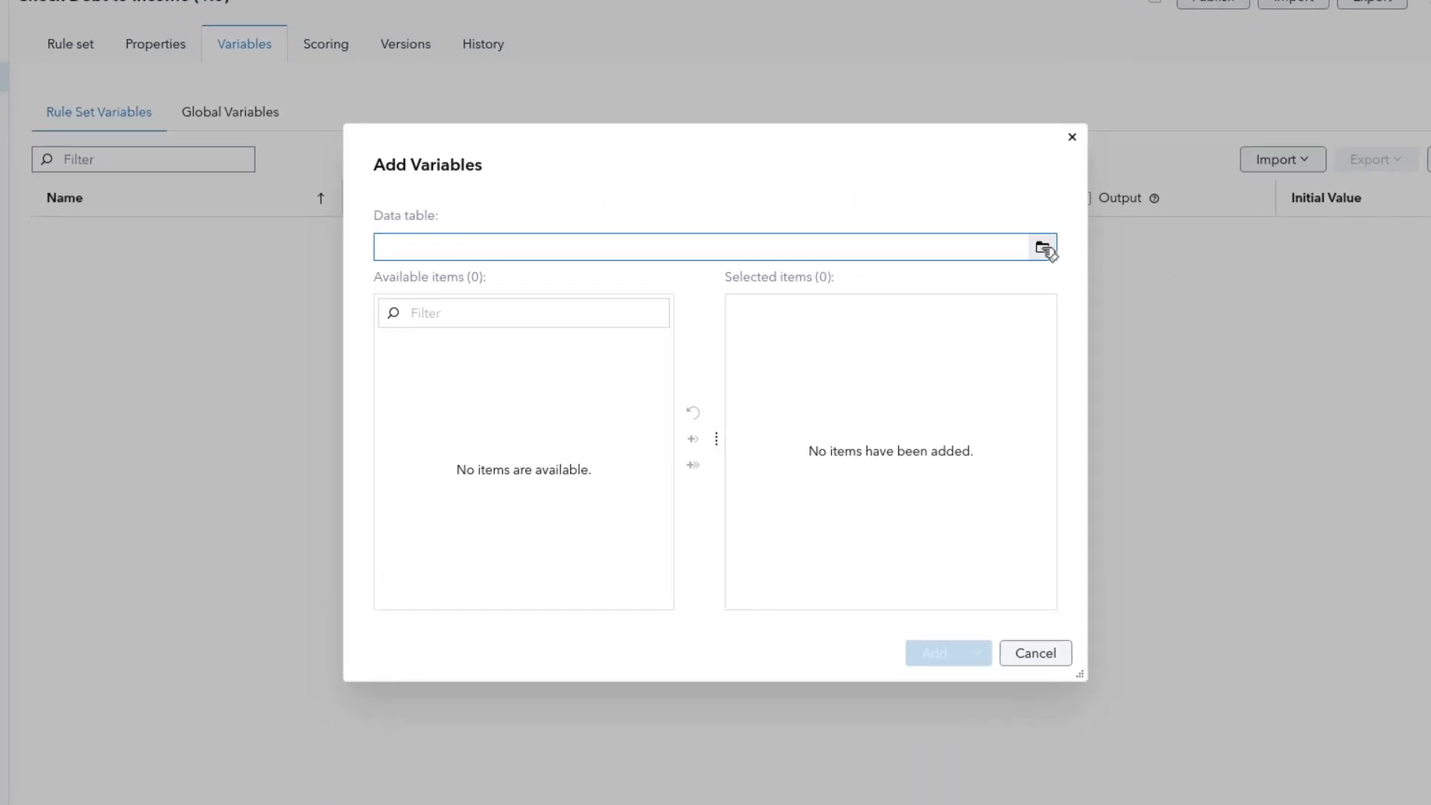
click(1043, 248)
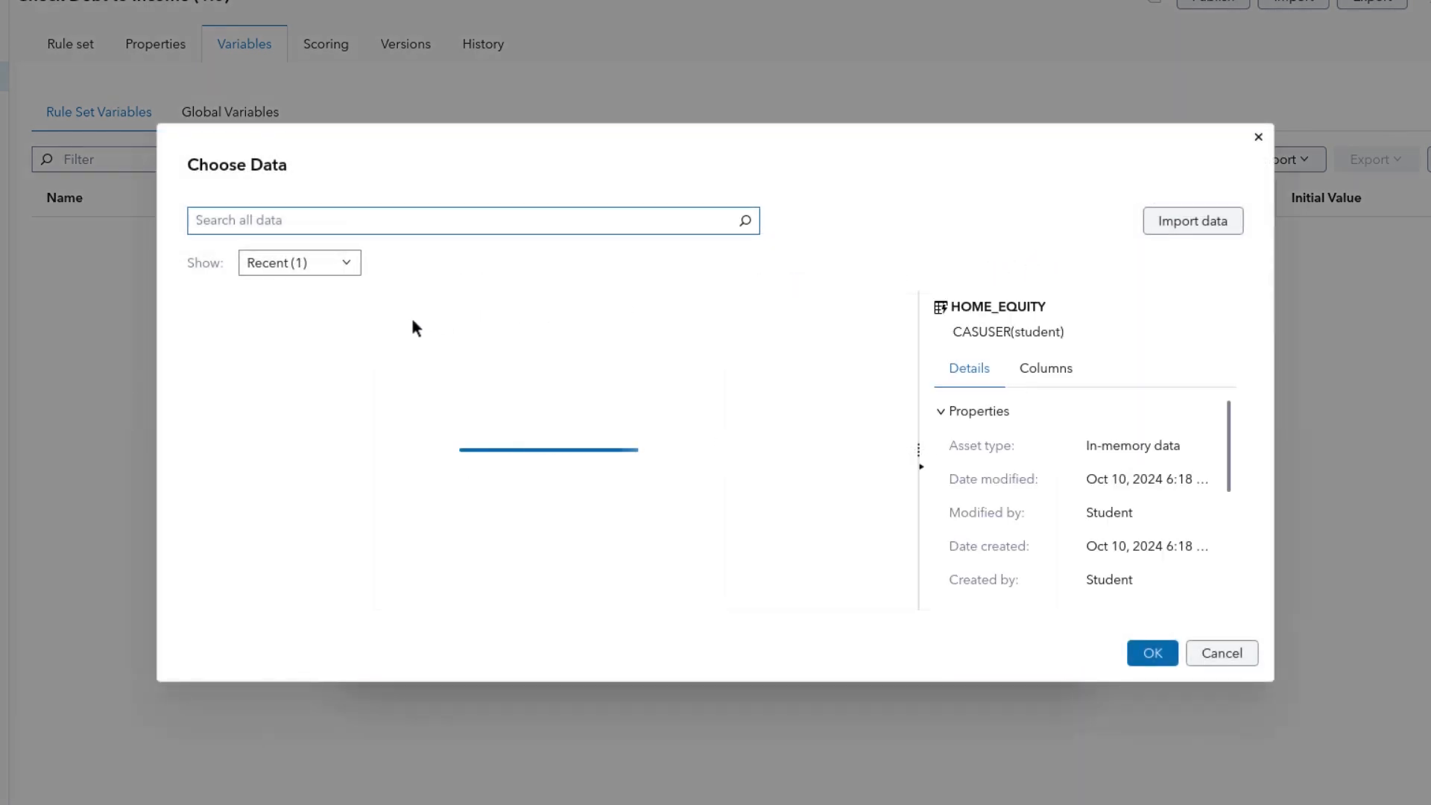
click(341, 349)
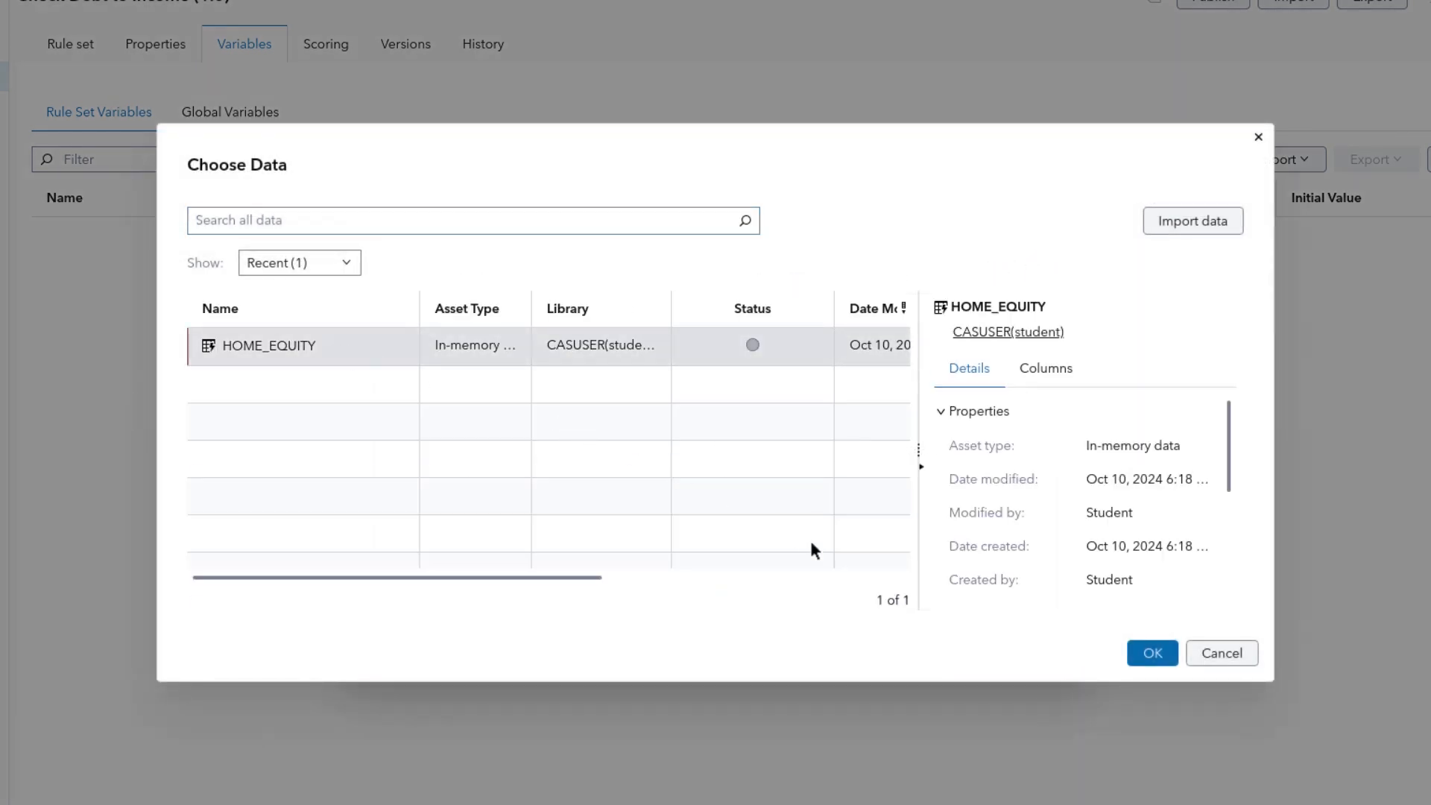
click(1154, 654)
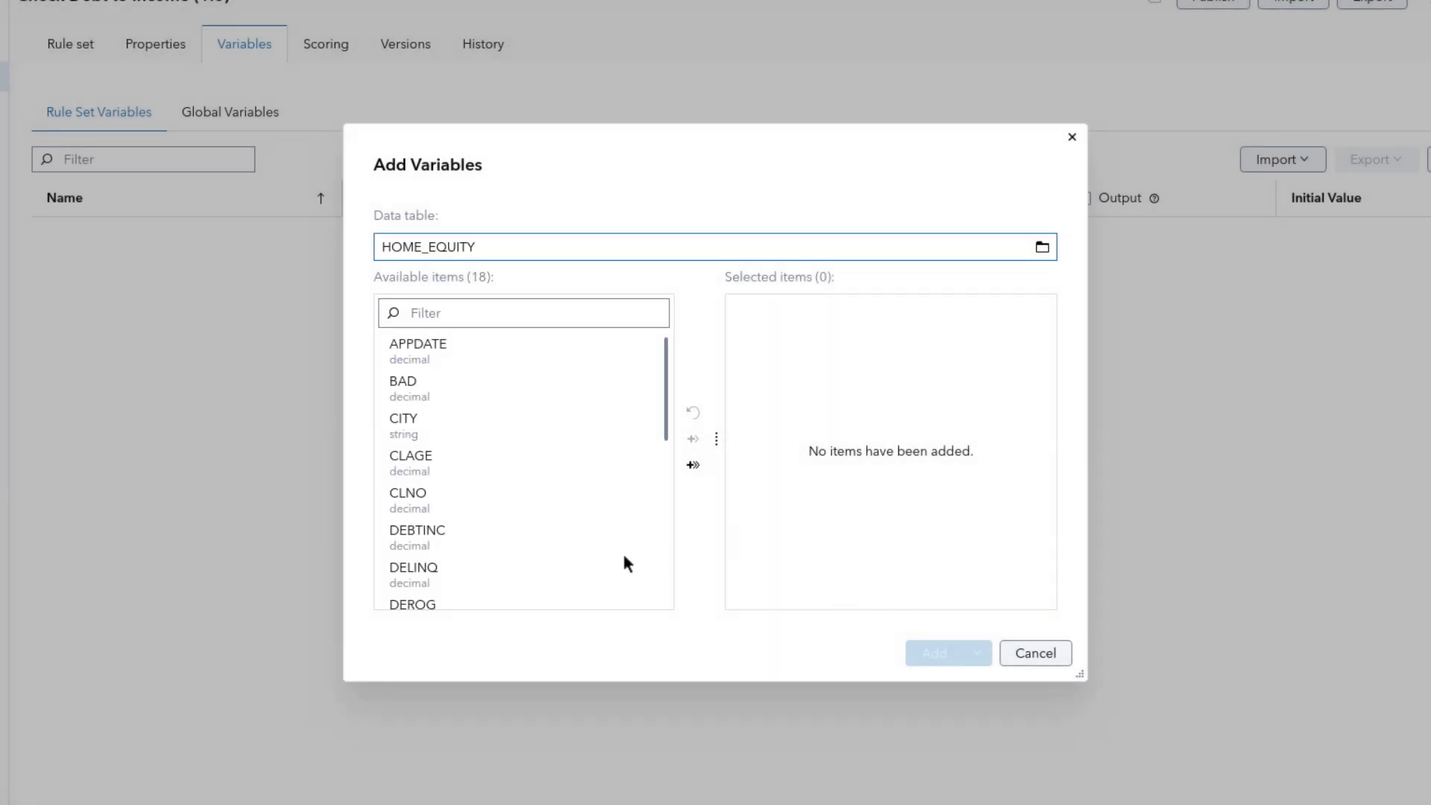
click(499, 534)
click(699, 440)
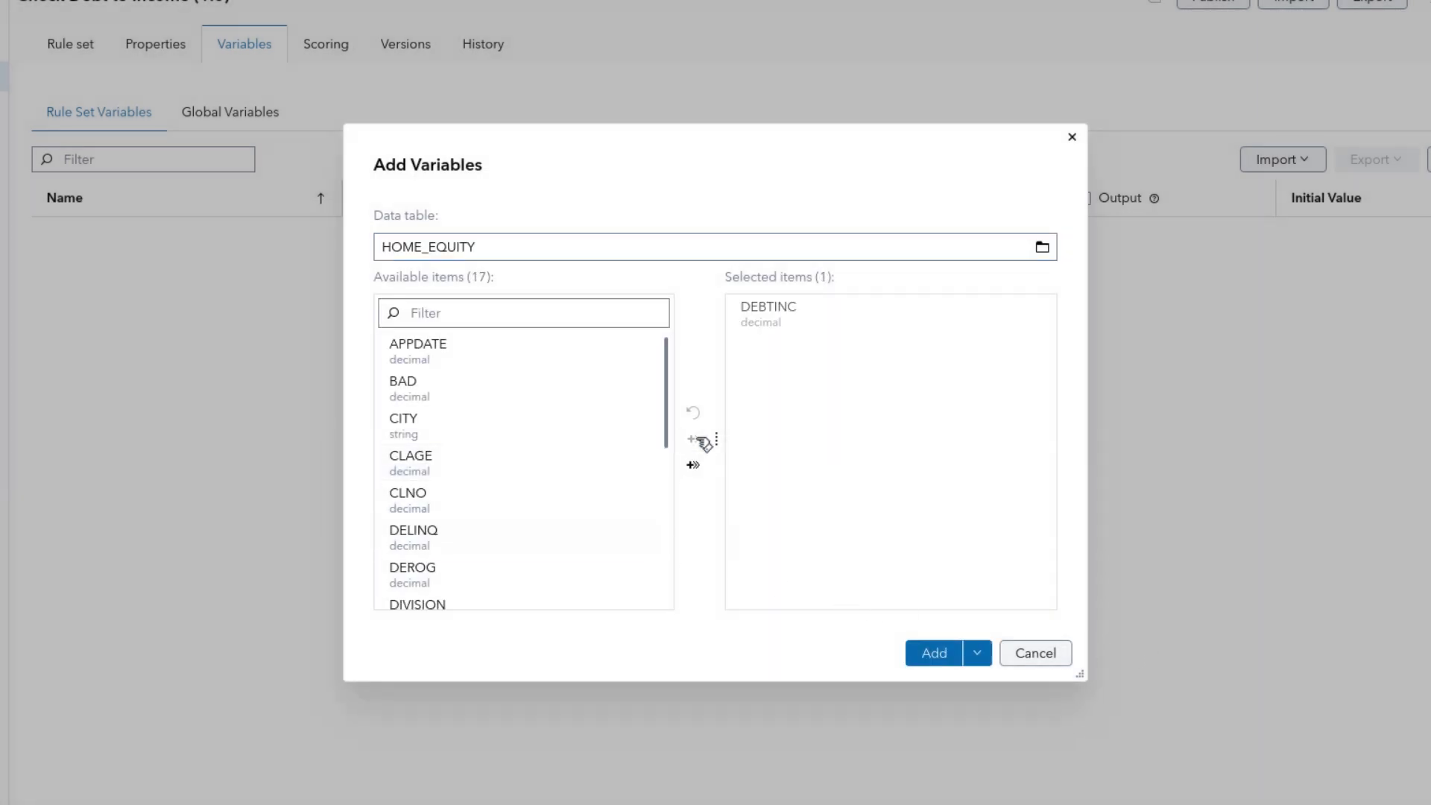
click(934, 653)
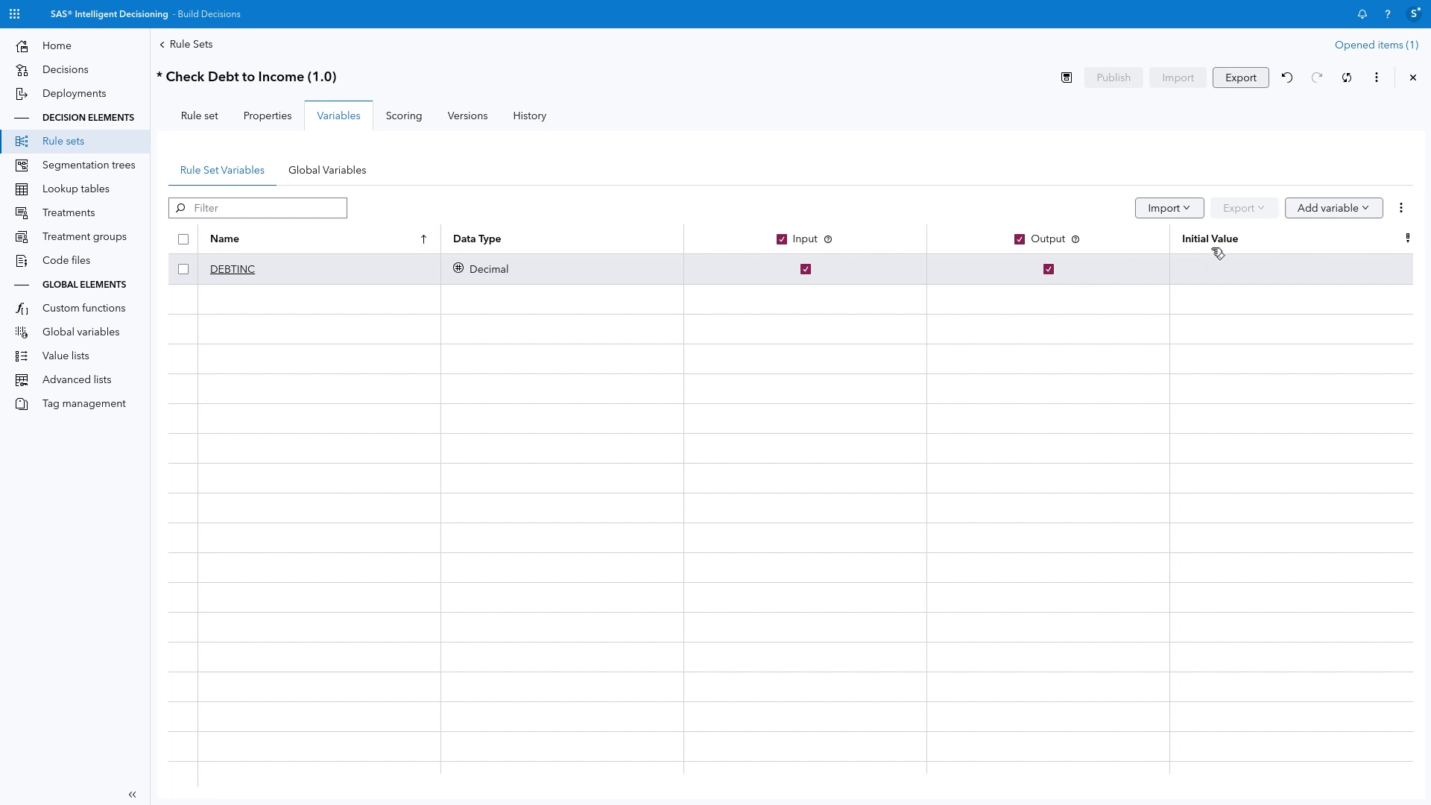
Step: Add RESULTFLAG and RESULTREASON to the rule set from the Declined Applications rule set in My Folder/Home Equity Decision
click(1349, 209)
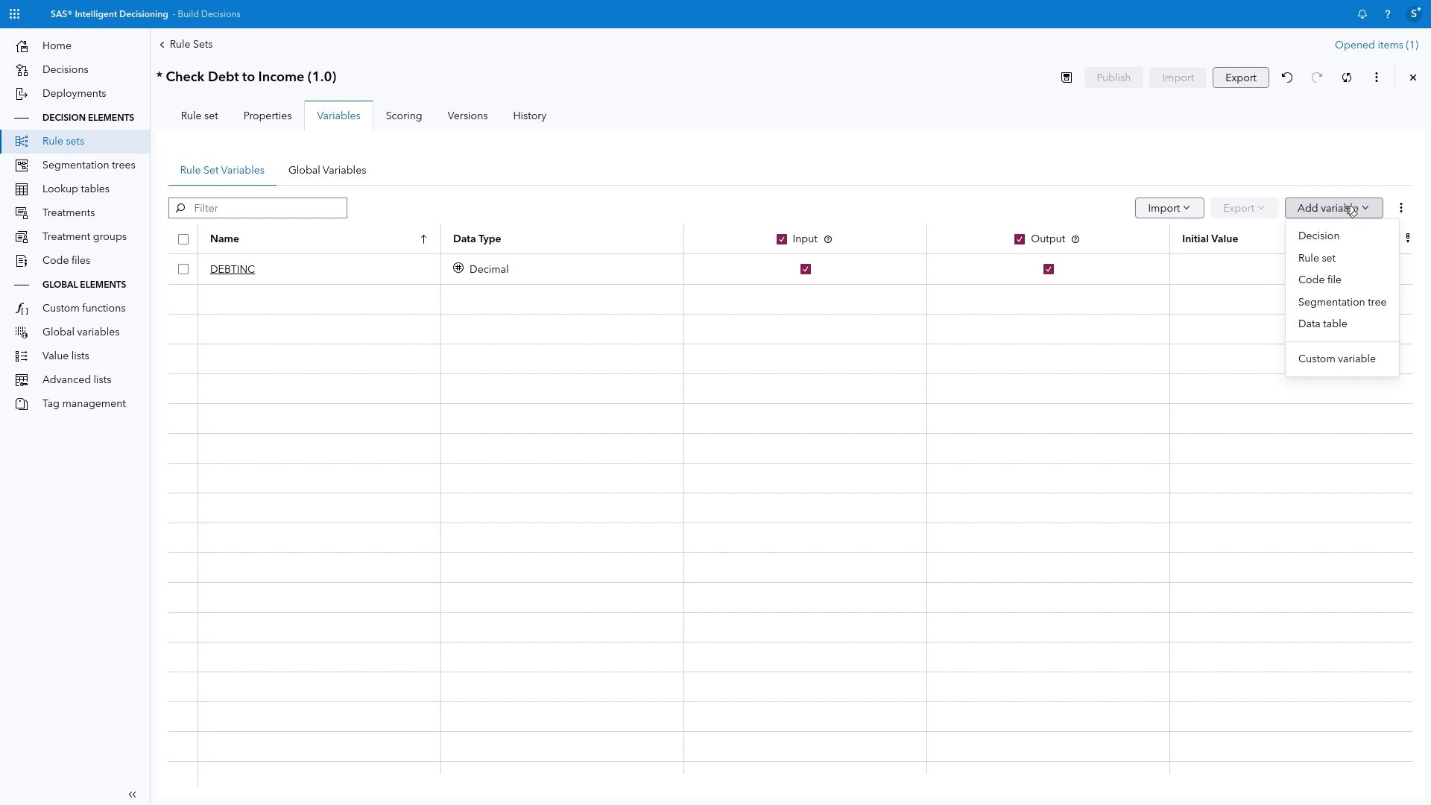
click(1356, 261)
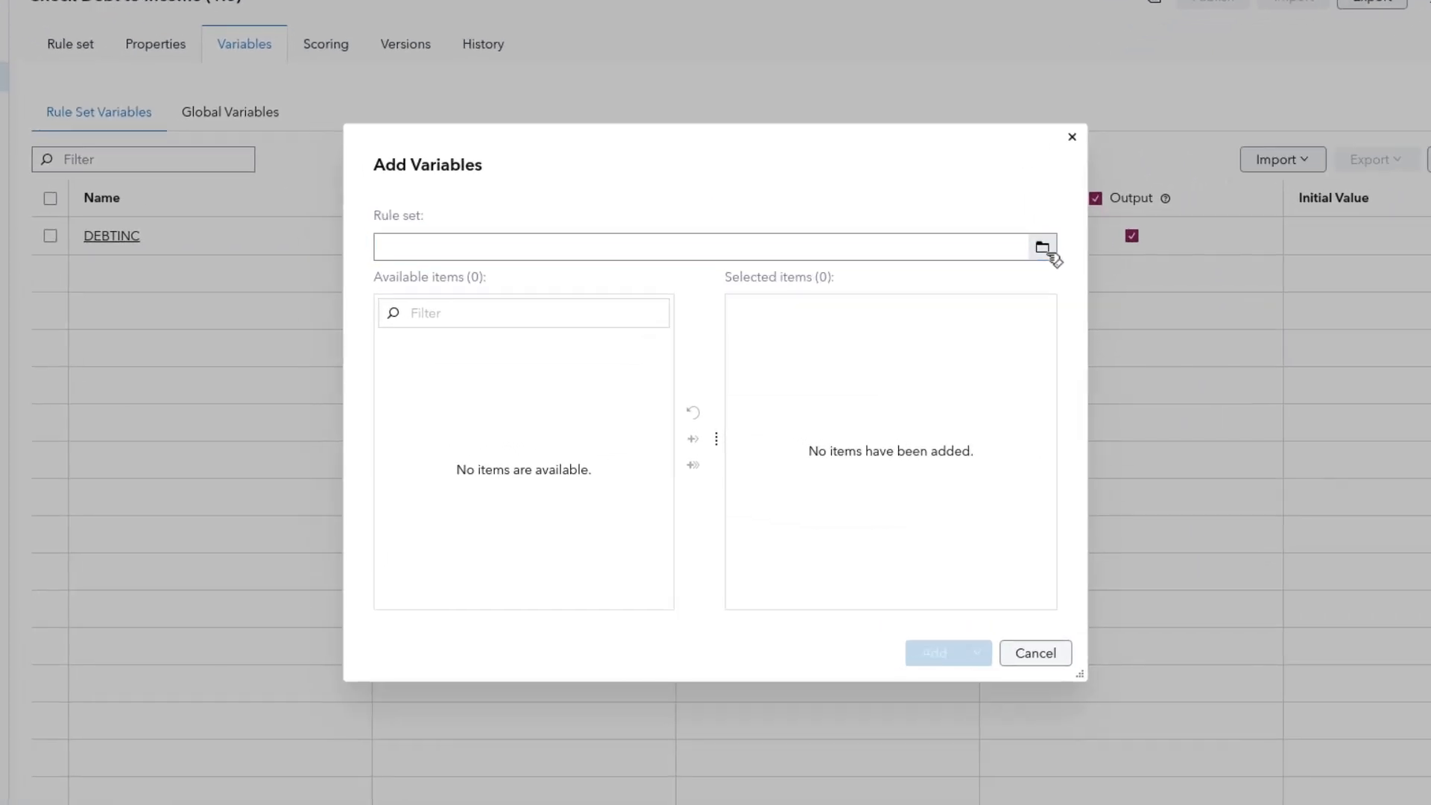
click(977, 278)
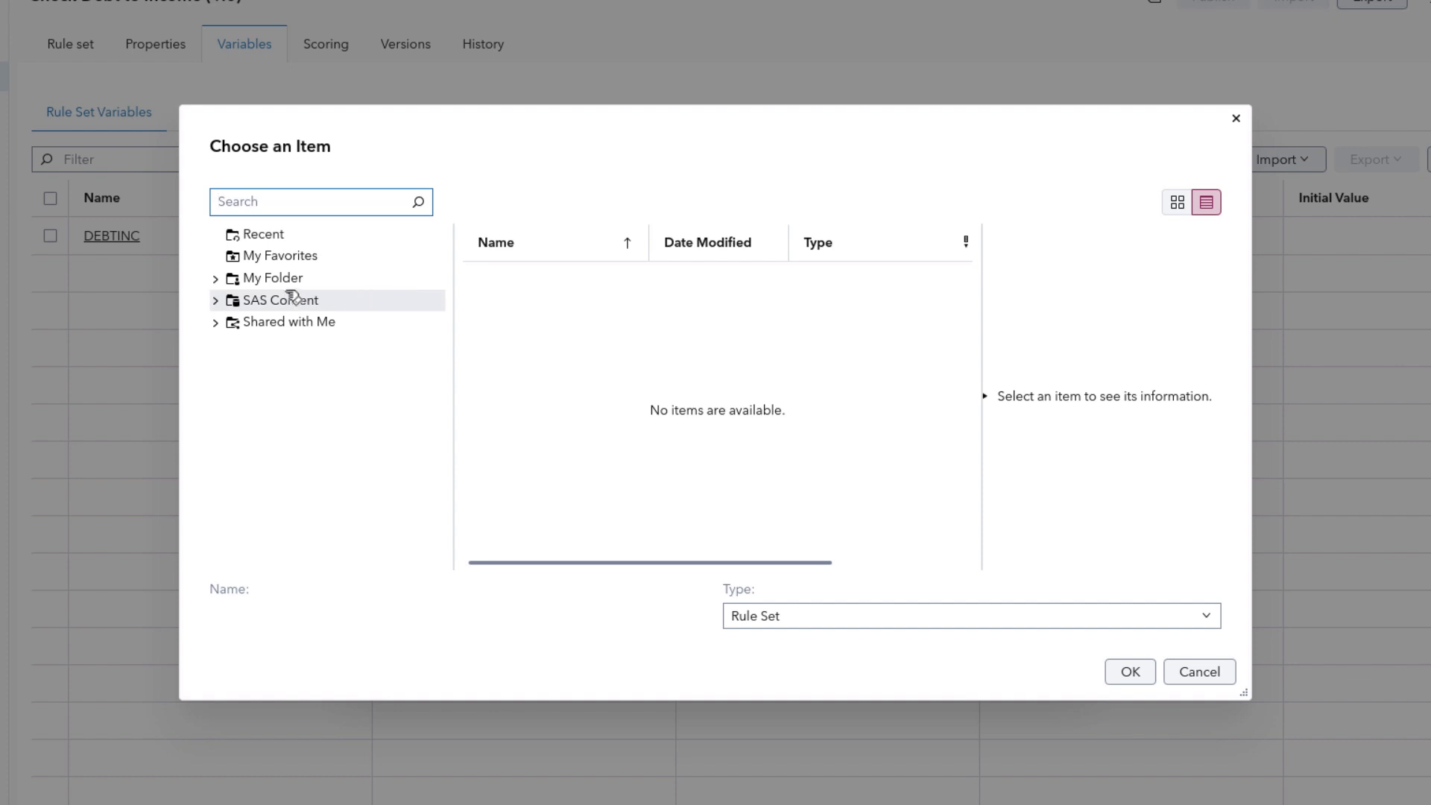
click(217, 278)
click(319, 321)
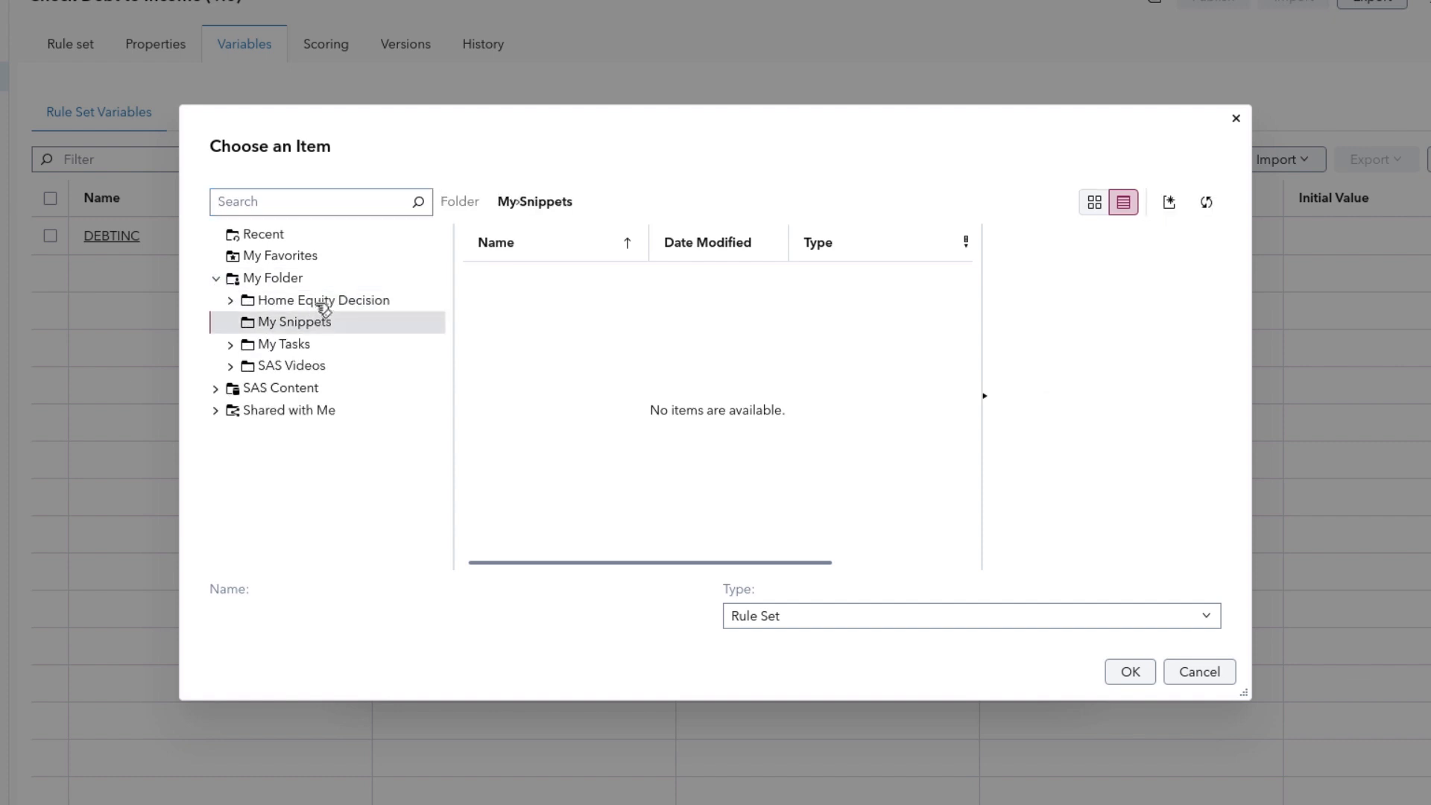
click(344, 301)
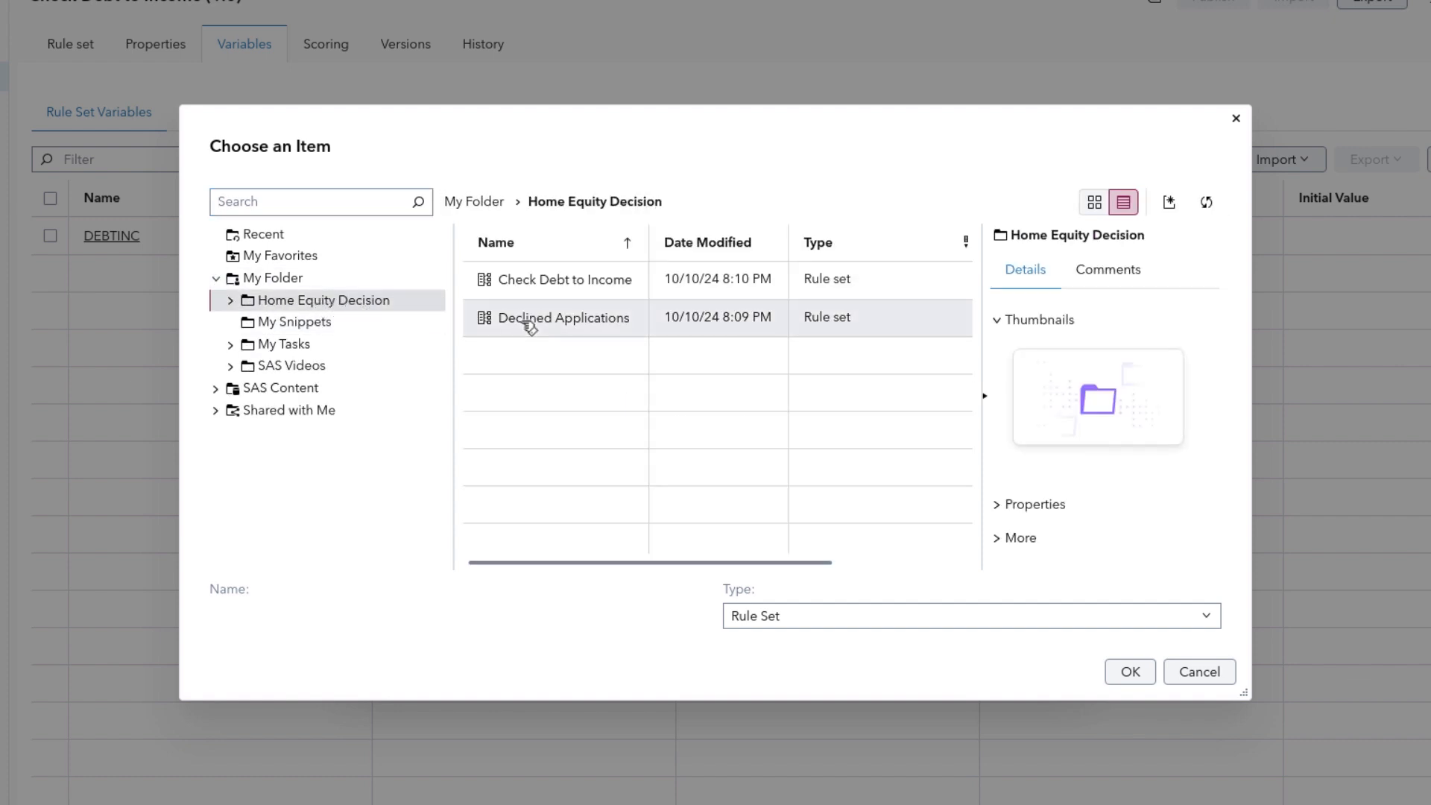
click(530, 328)
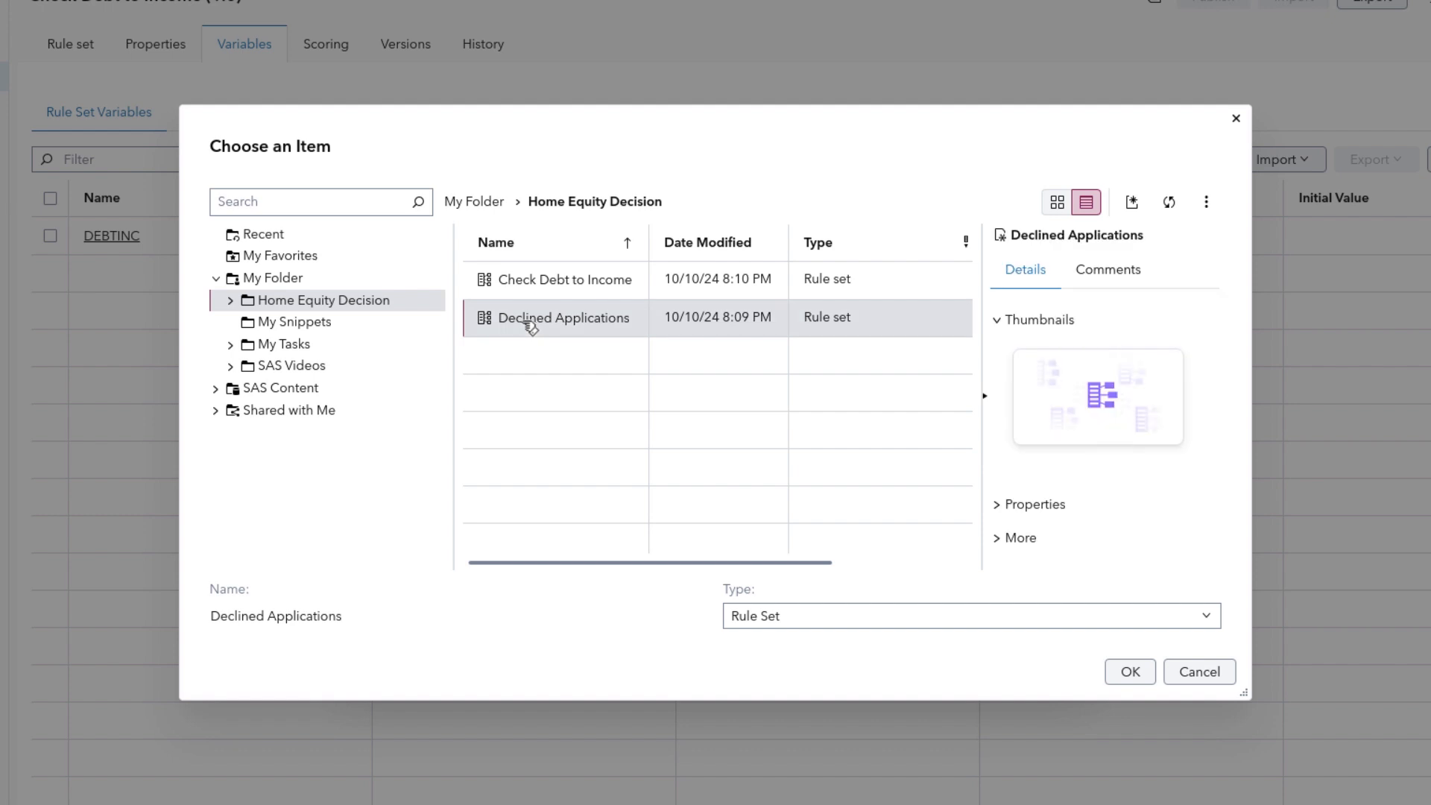
click(1127, 671)
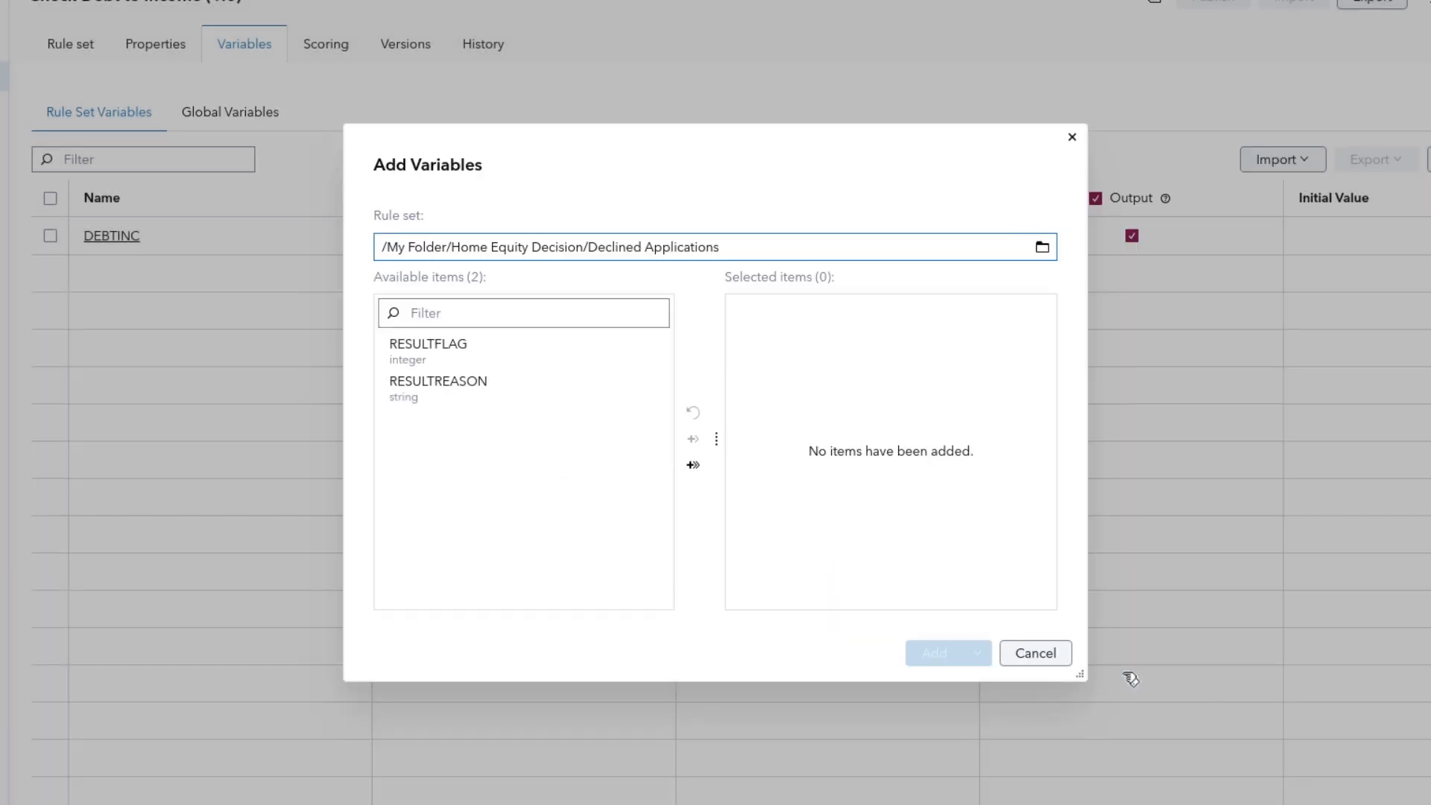
click(693, 464)
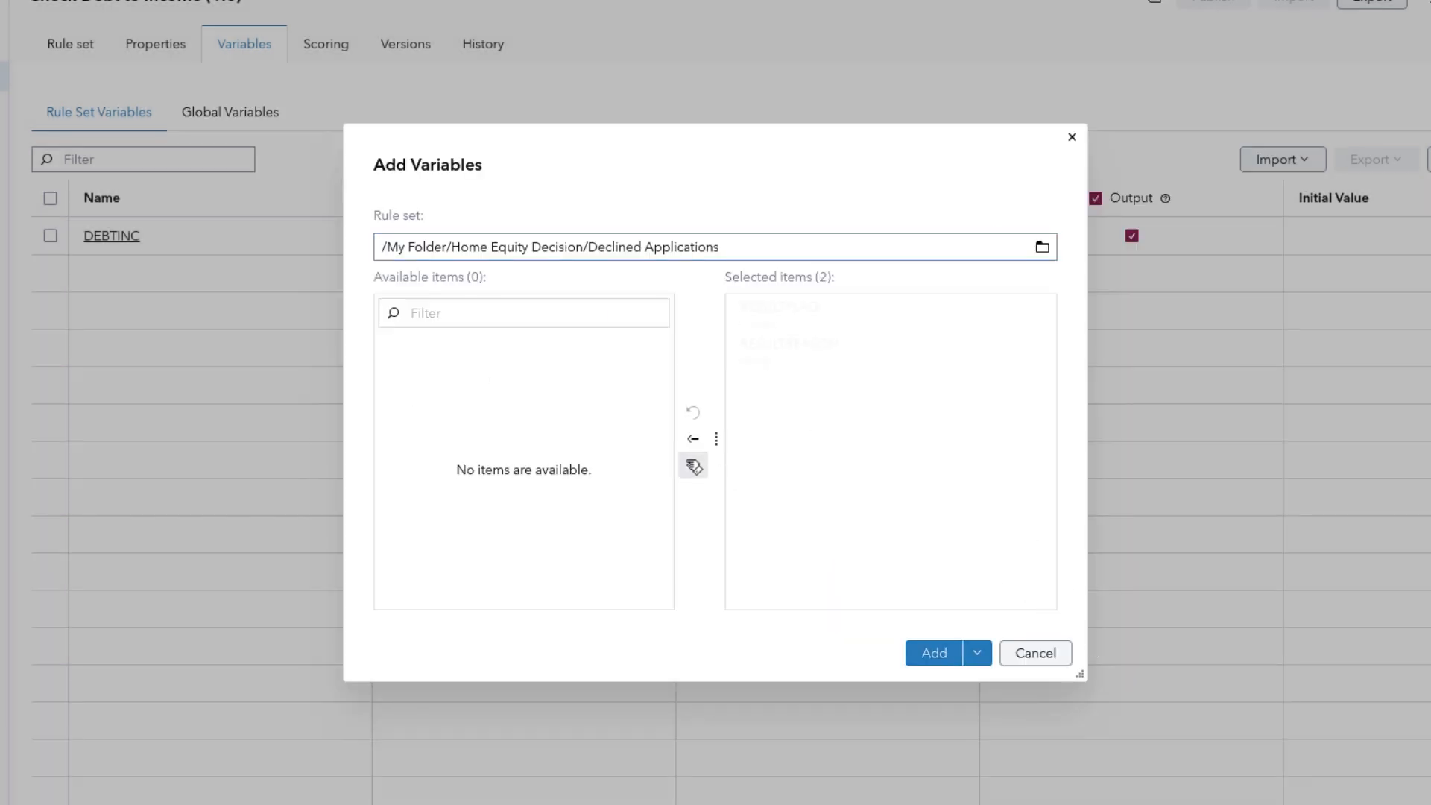
click(934, 653)
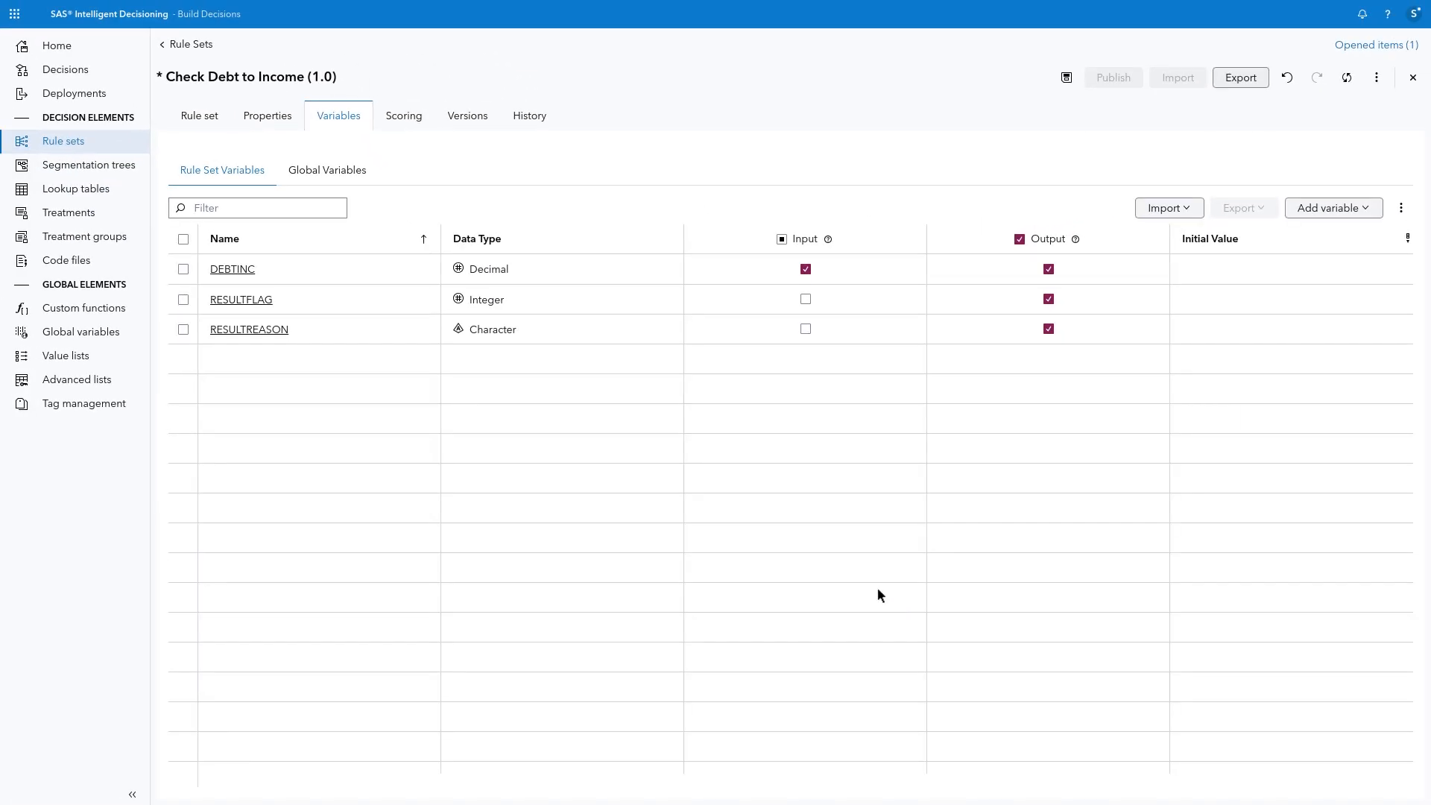
Step: Add a rule to Check Debt to Income with the IF condition DEBTINC > 40
click(212, 124)
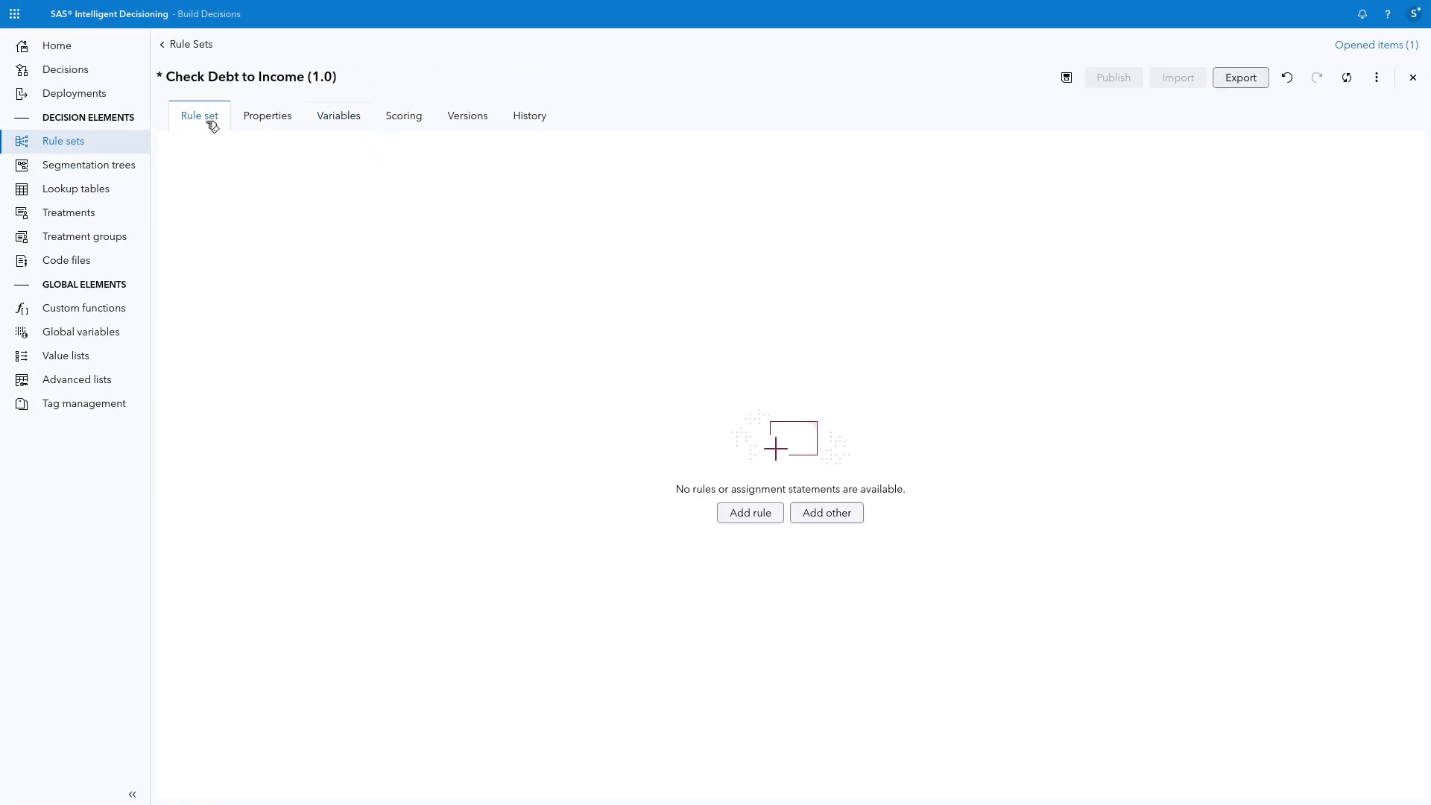
click(728, 511)
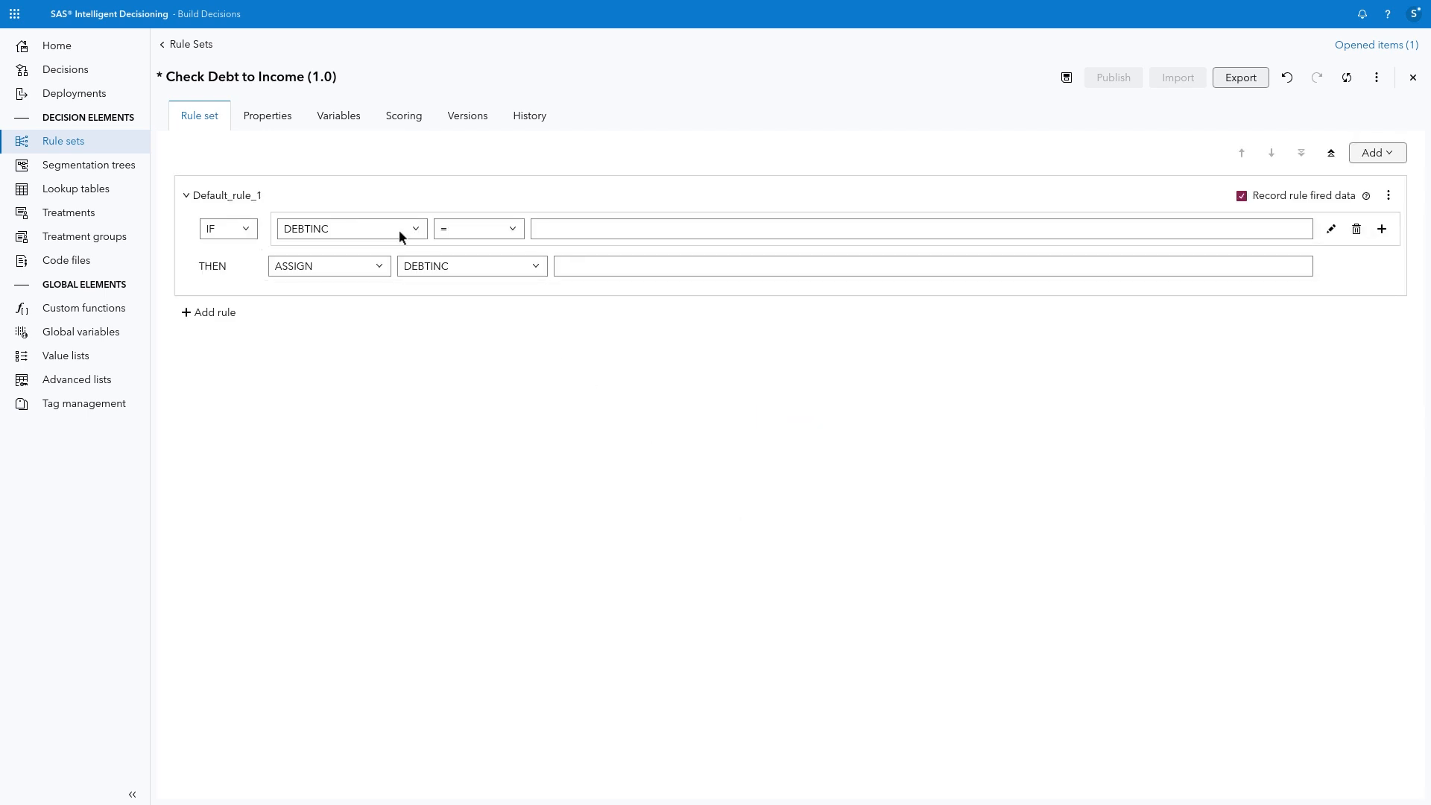
click(514, 237)
click(512, 275)
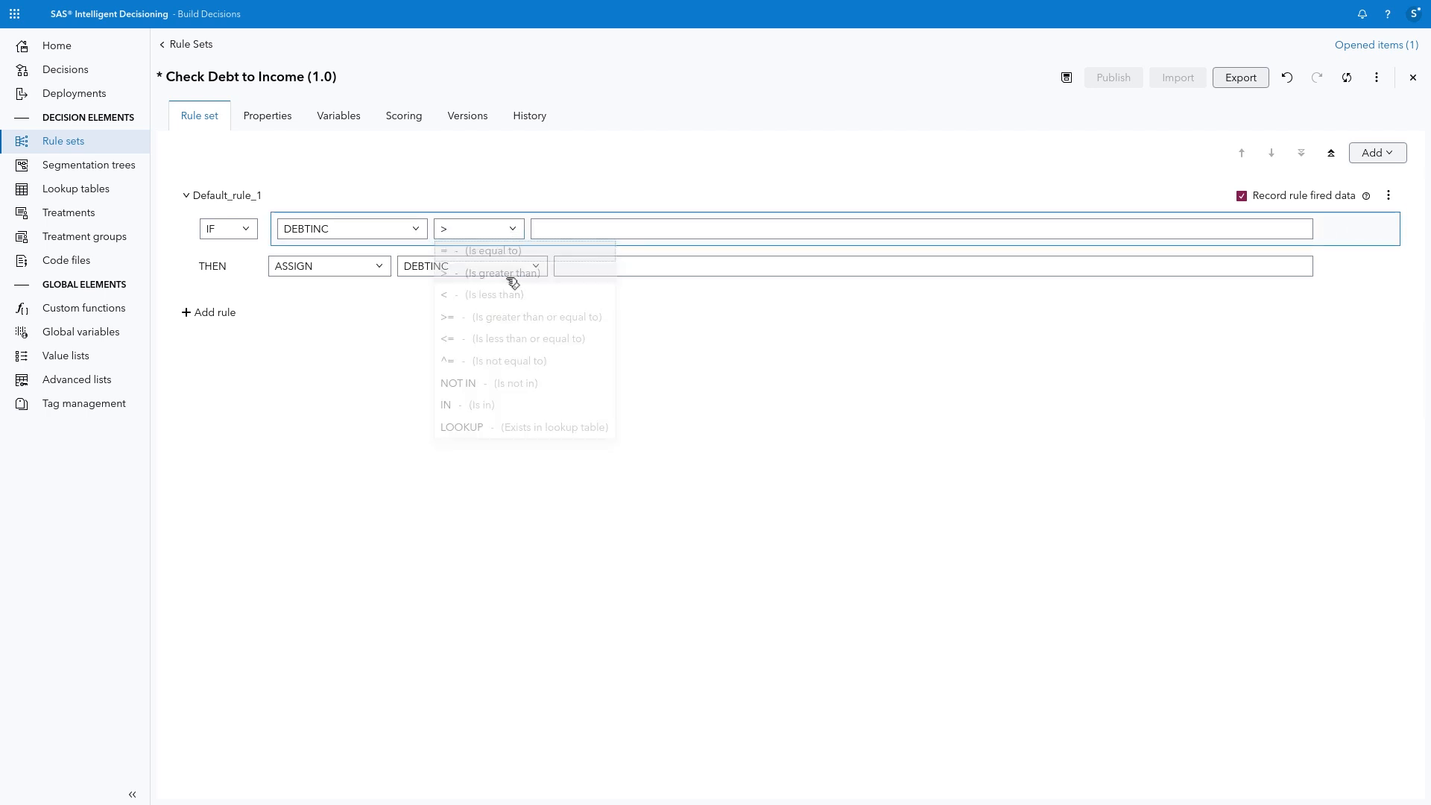
click(560, 226)
text(40)
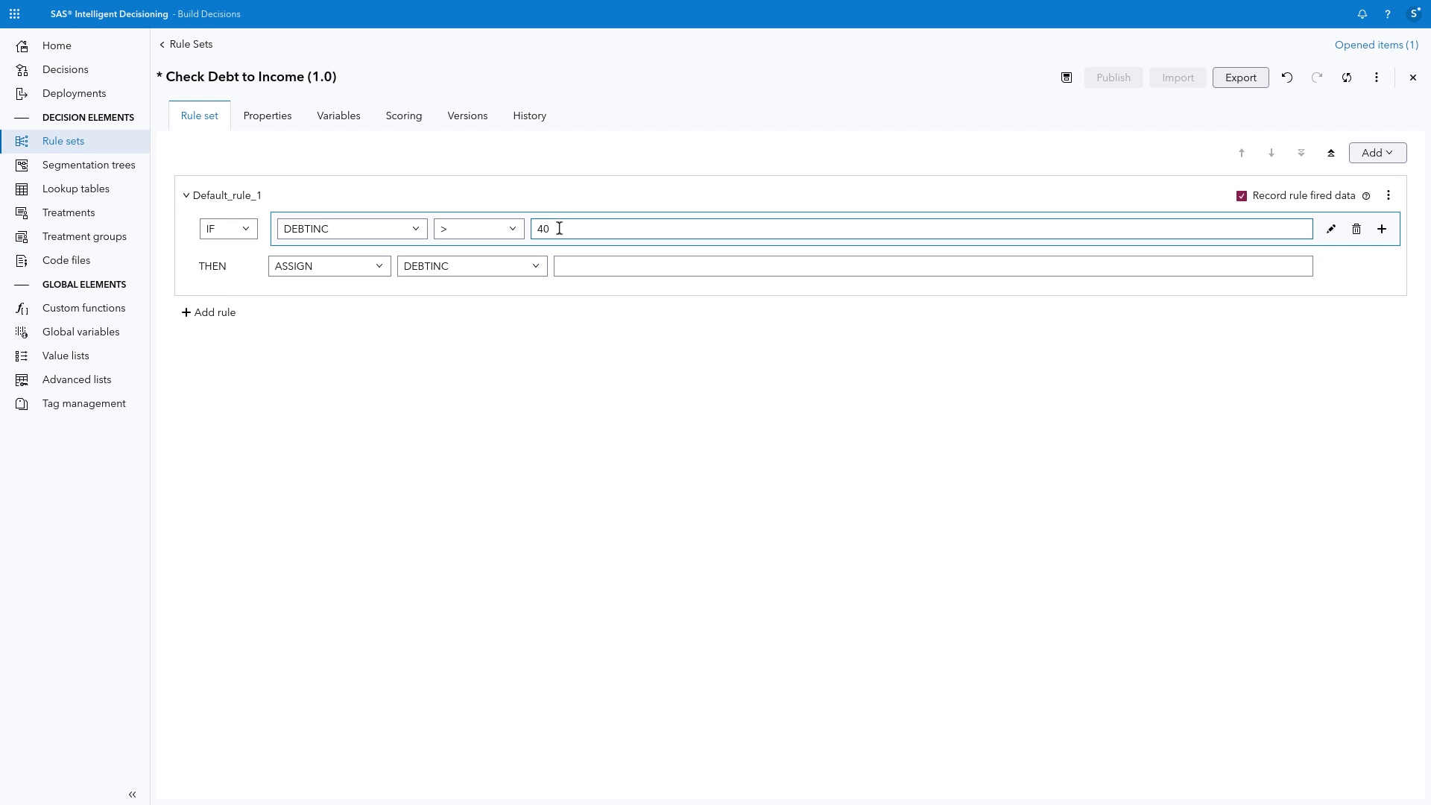
Step: Set the rule's THEN action to assign -1 to RESULTFLAG when DEBTINC exceeds 40
click(542, 273)
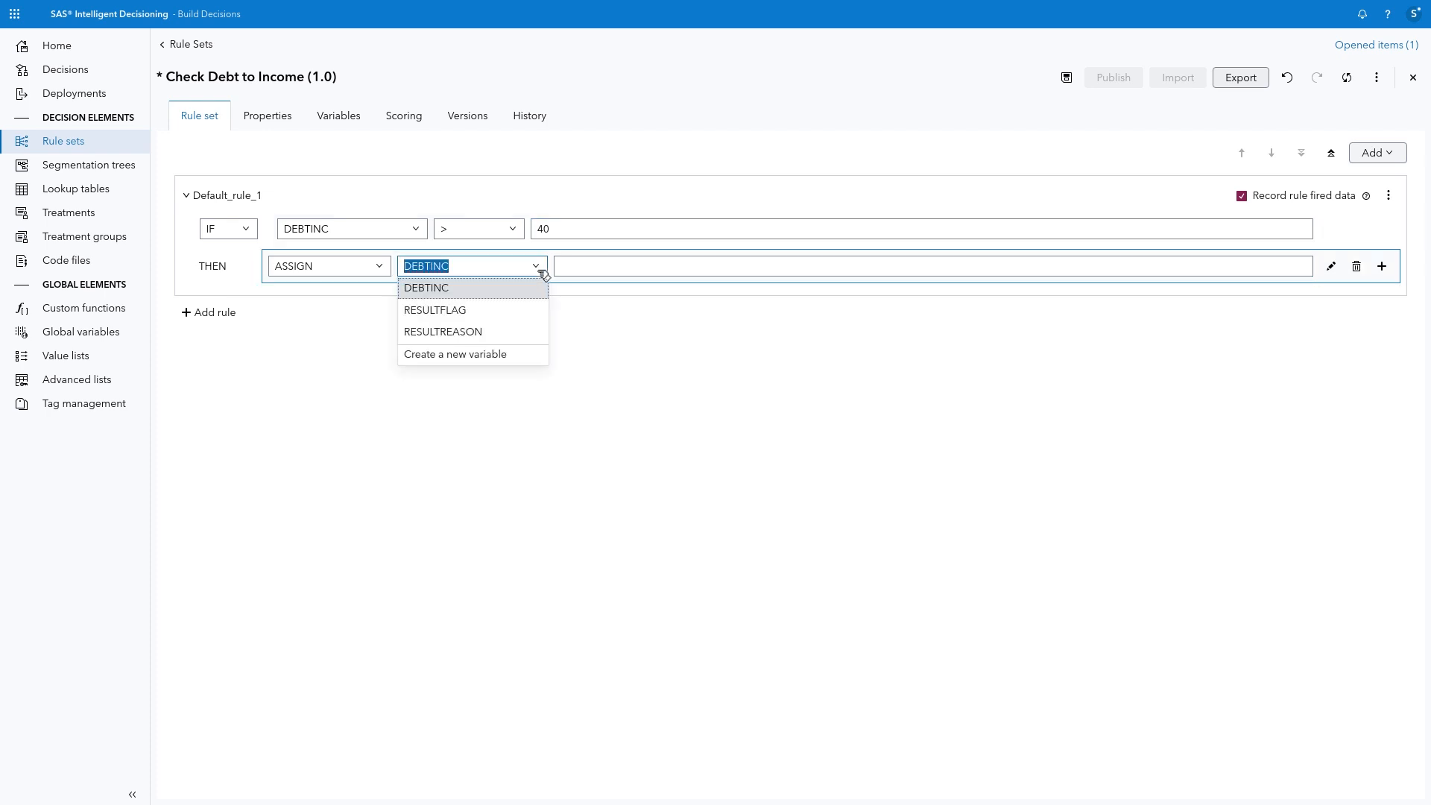
click(533, 311)
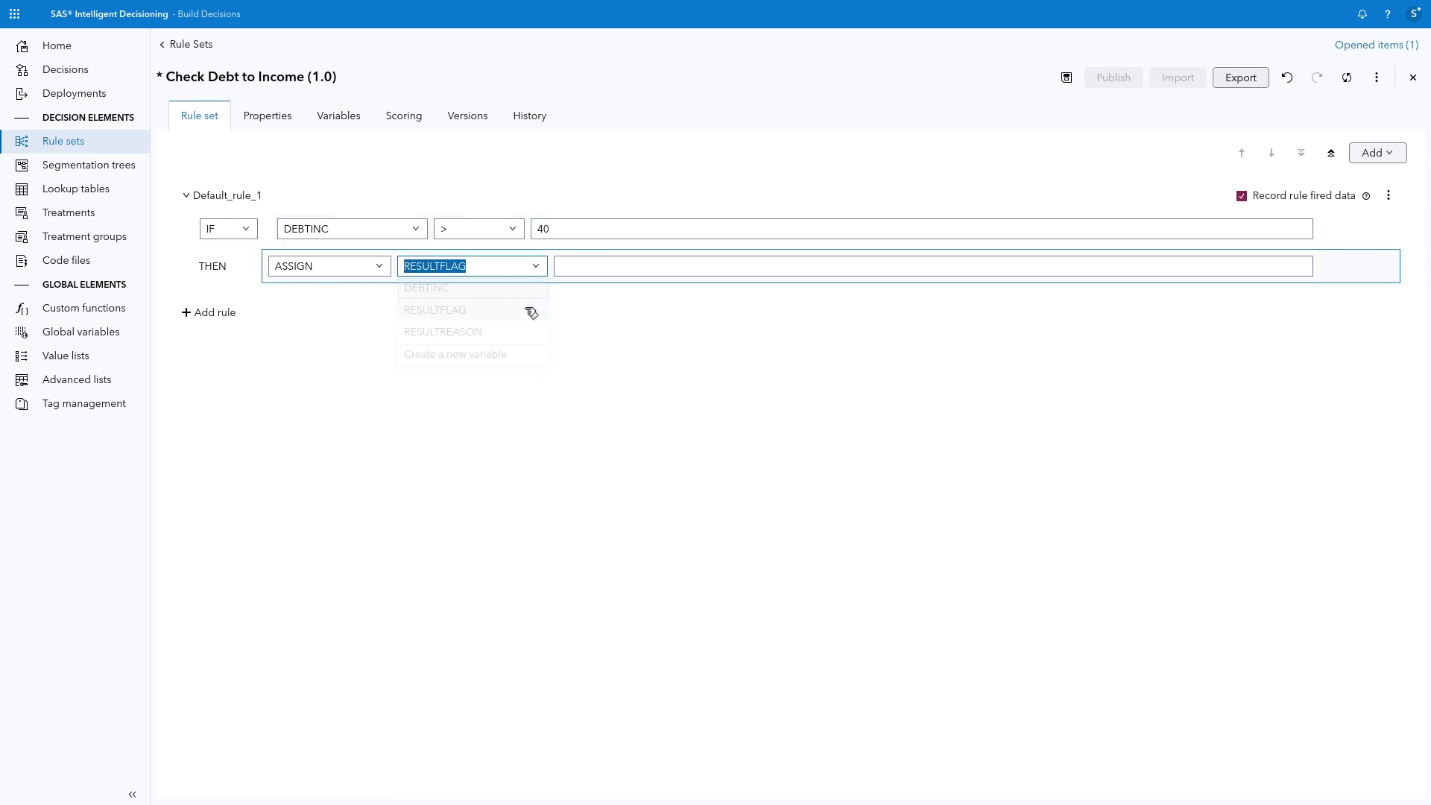
click(596, 268)
text(-1)
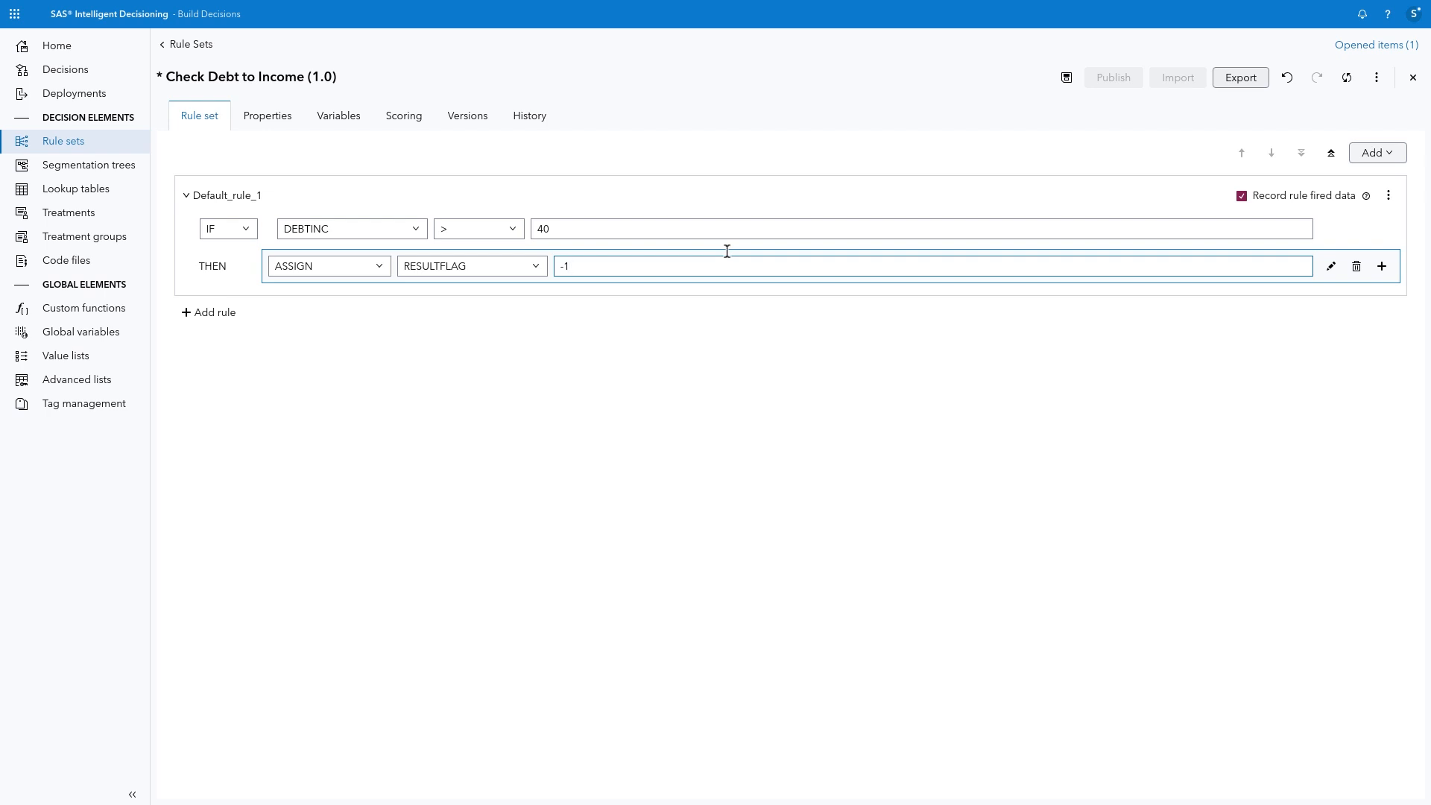
Step: Add a THEN action assigning RESULTREASON the value 'Your debt to income ratio is too high to be considered for a home equity loan.'
click(1382, 267)
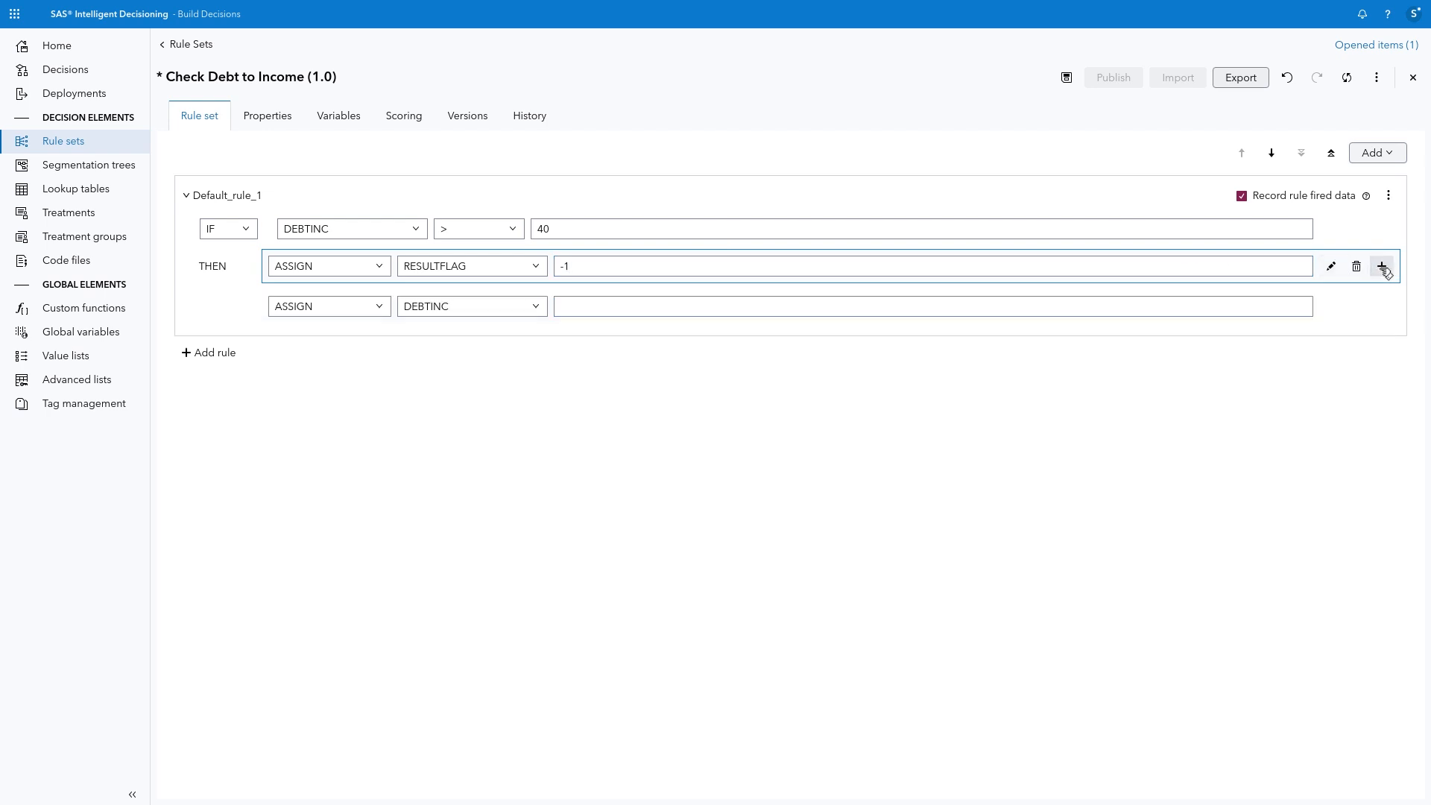
click(527, 306)
click(547, 310)
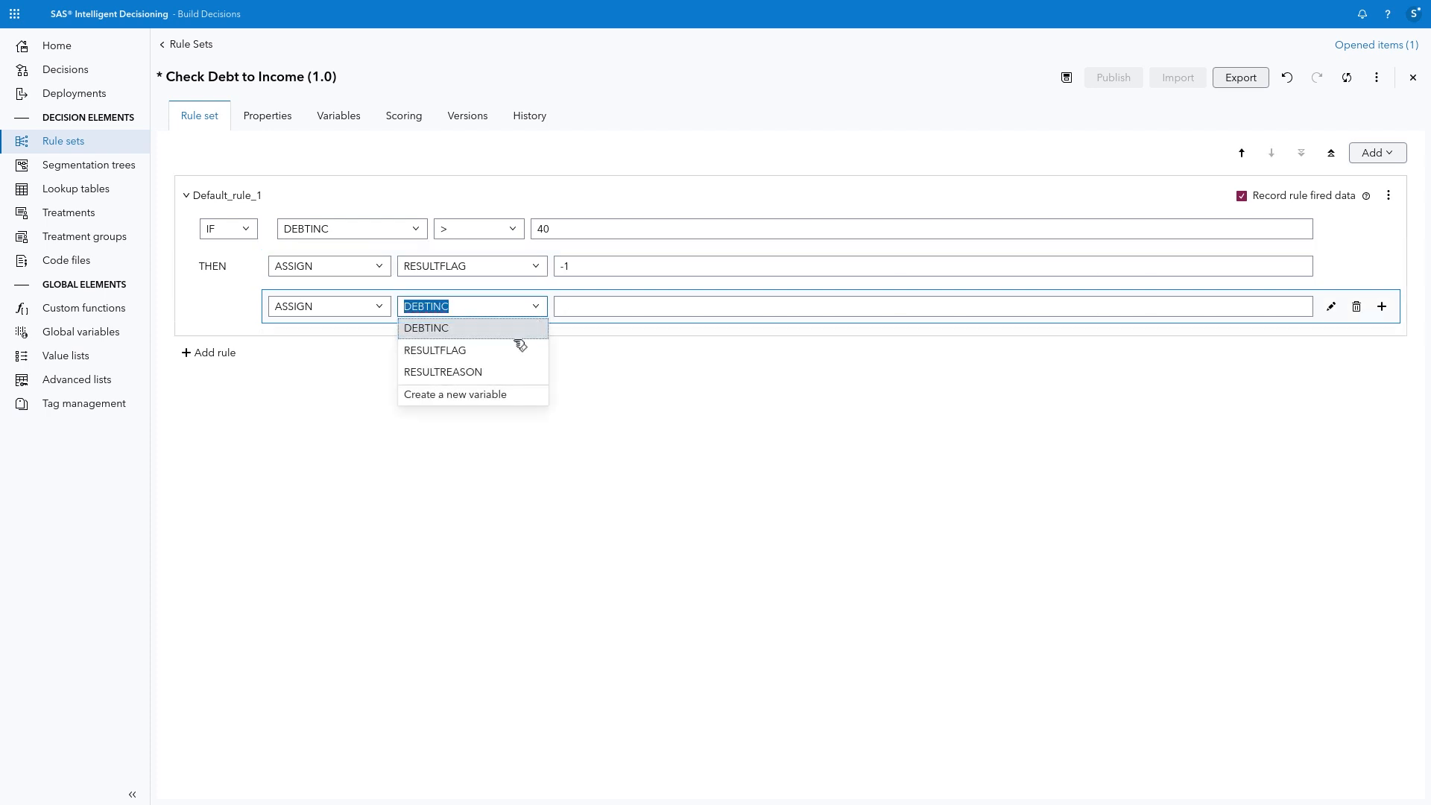
click(531, 370)
click(592, 308)
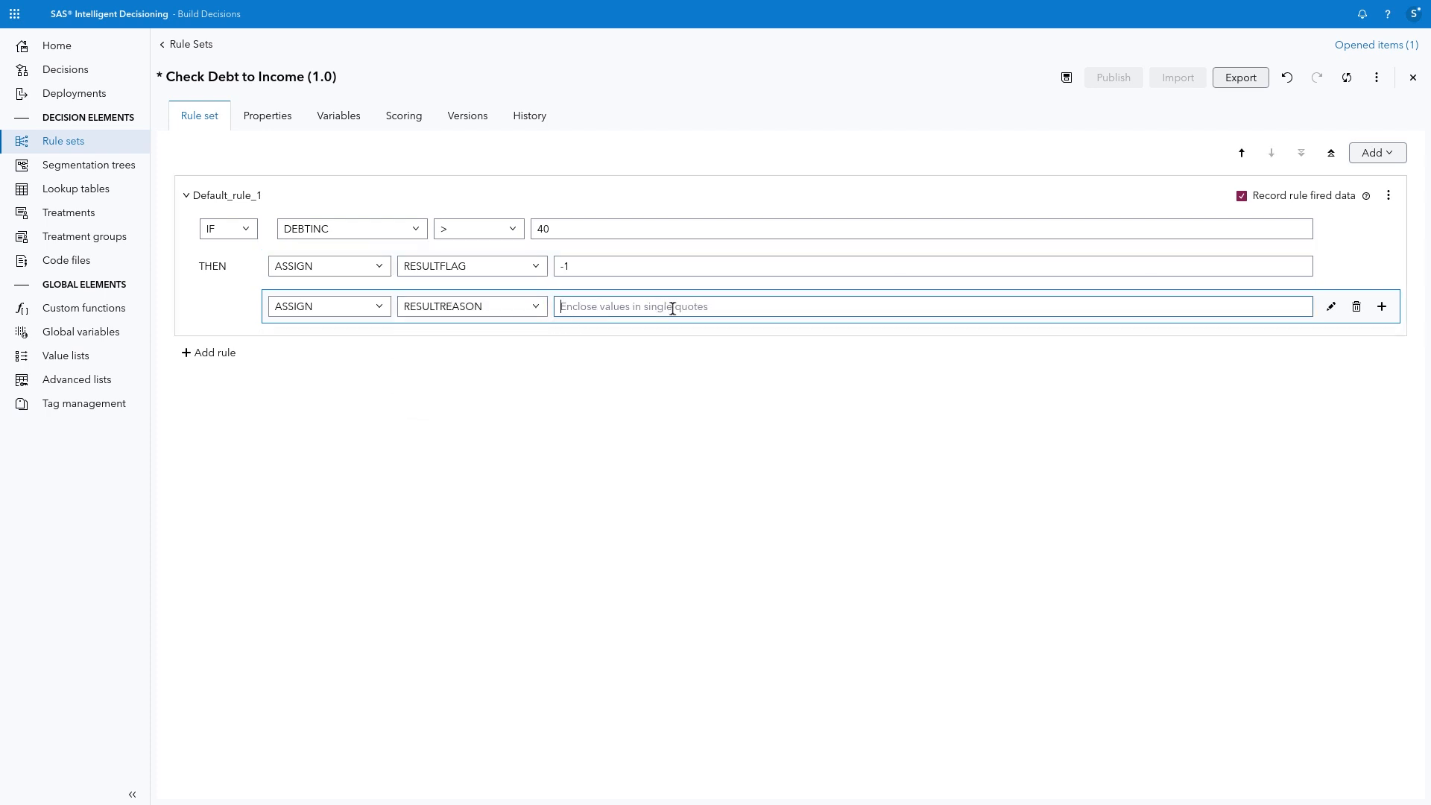
text('Your debt to income ratio is too high to be considered for a home equity loan.')
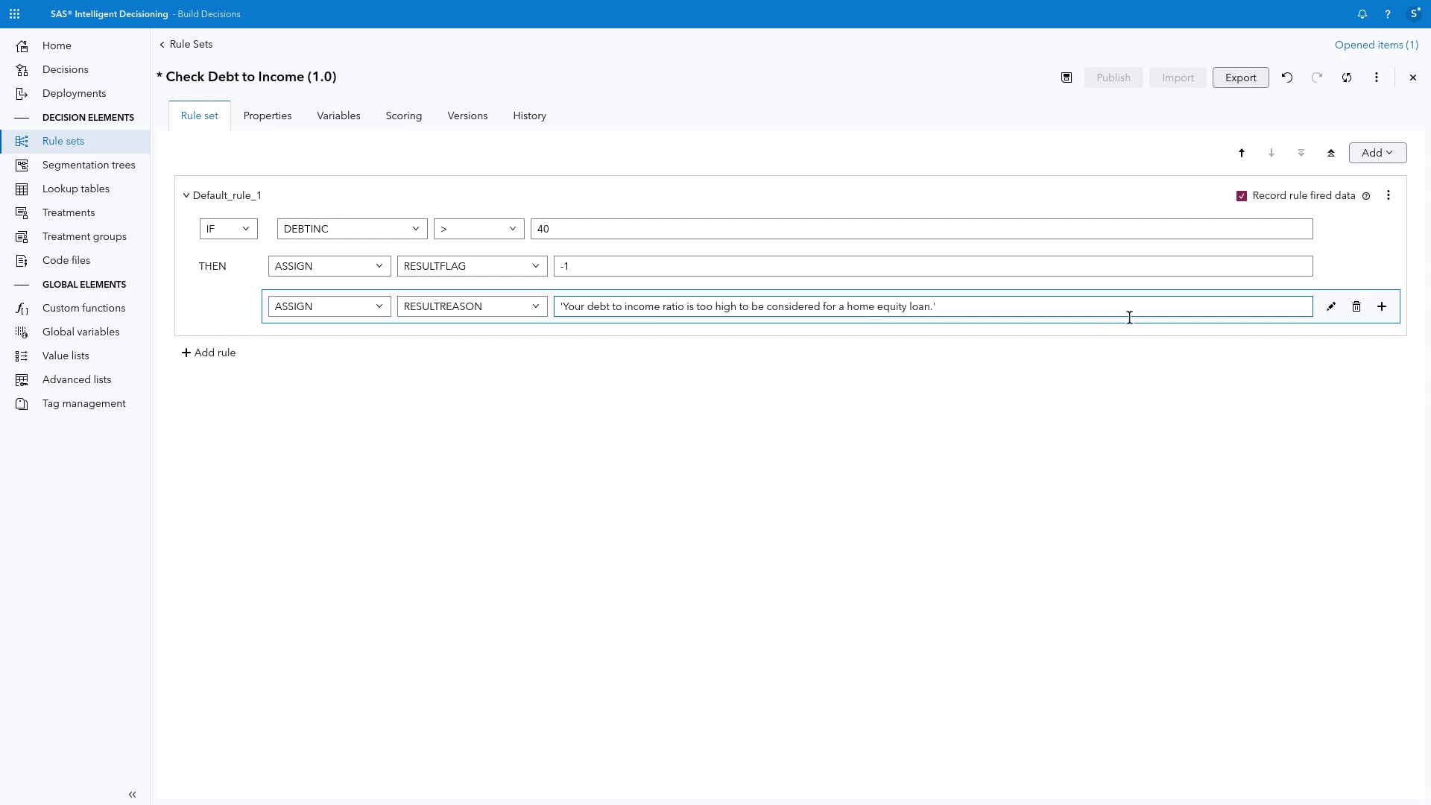
Step: Add an ELSE rule to Default_rule_1 that assigns 1 to RESULTFLAG
click(1390, 156)
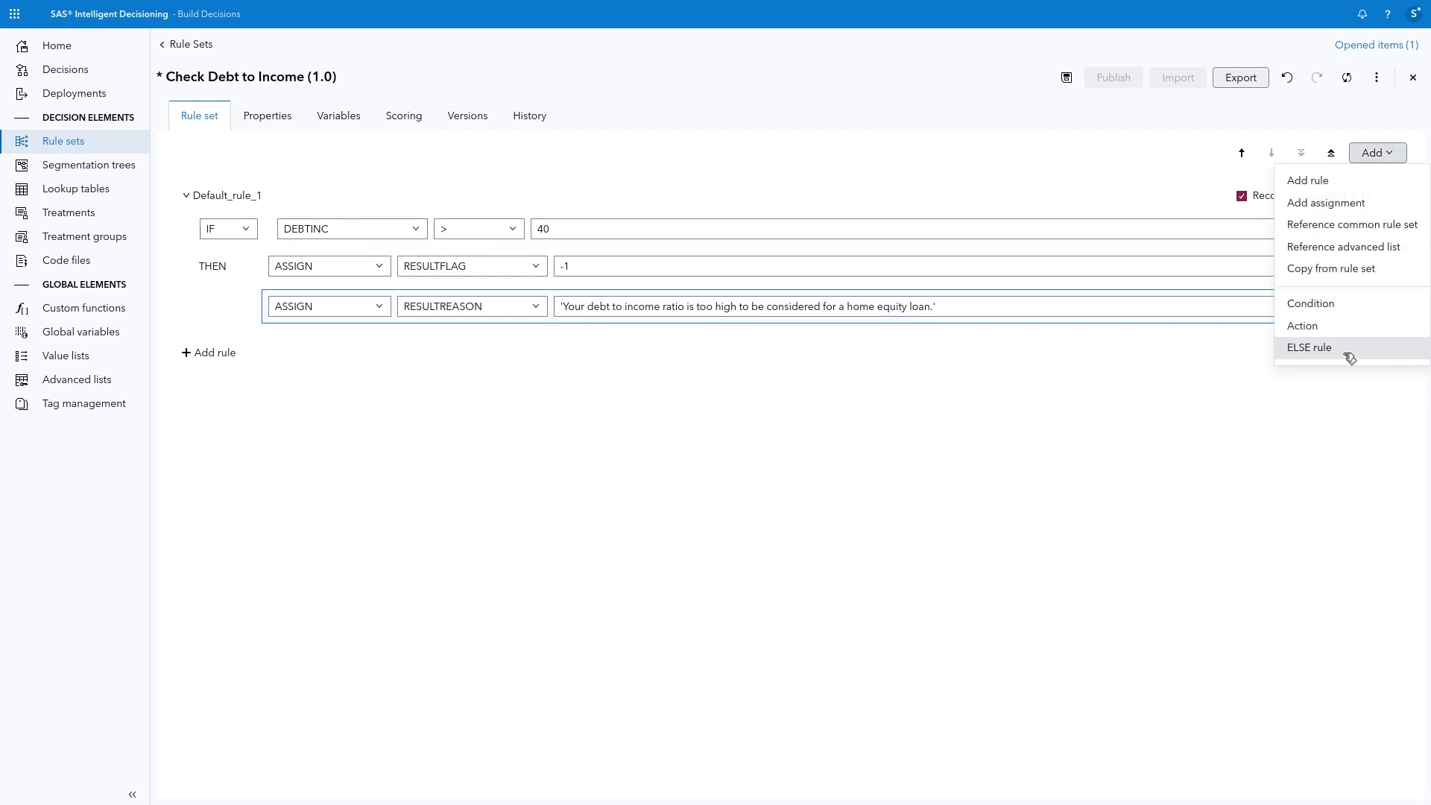
click(1350, 356)
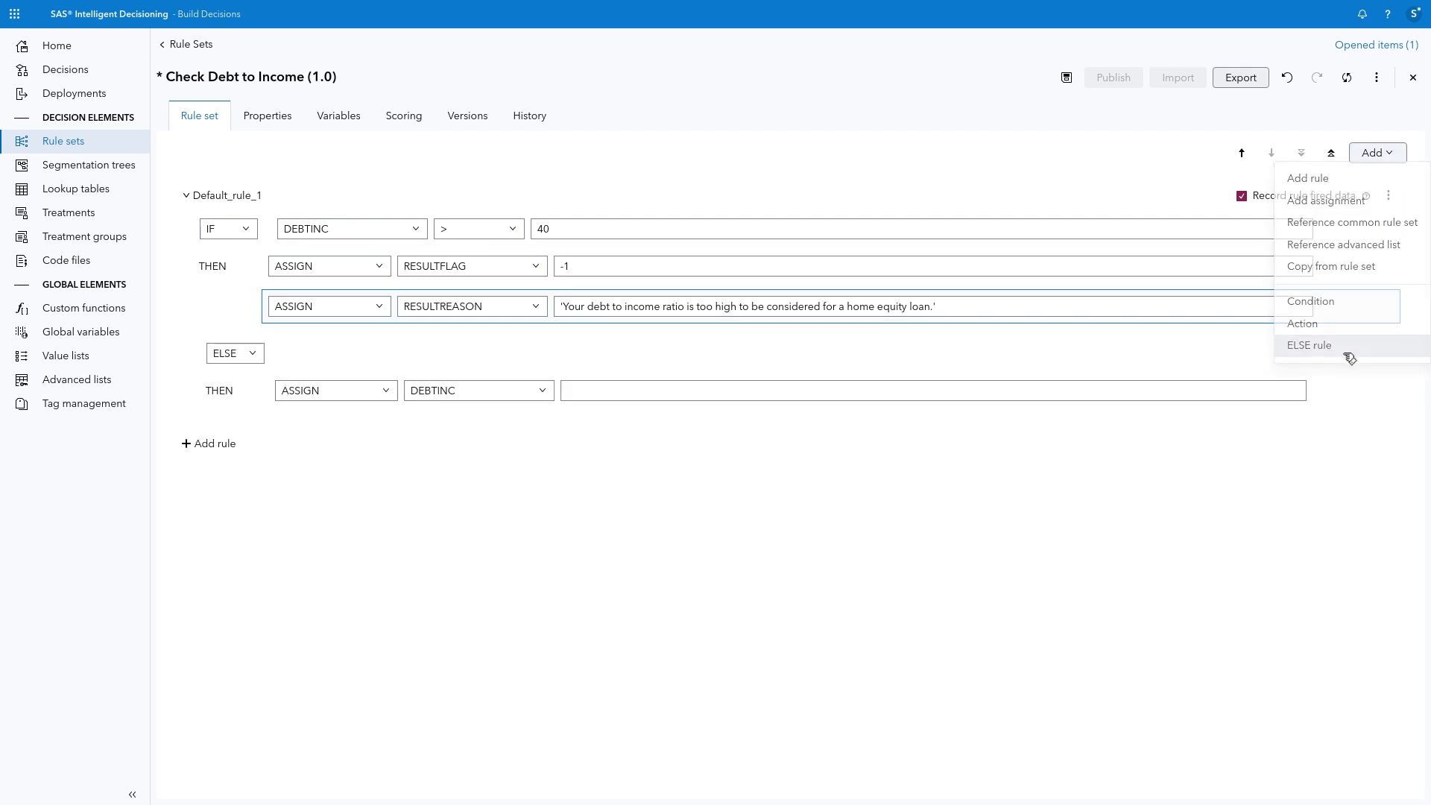
click(534, 395)
click(529, 439)
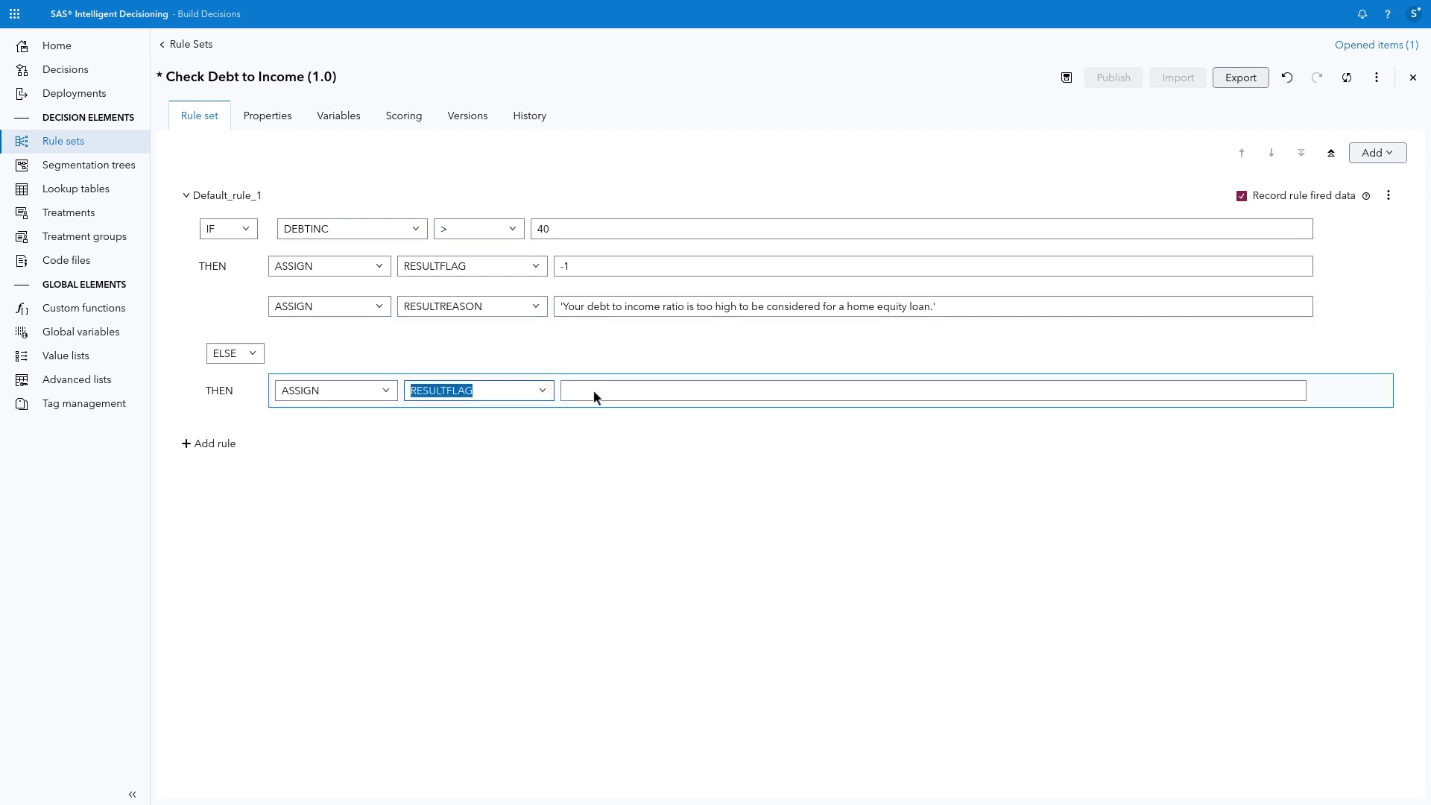
click(597, 389)
text(1)
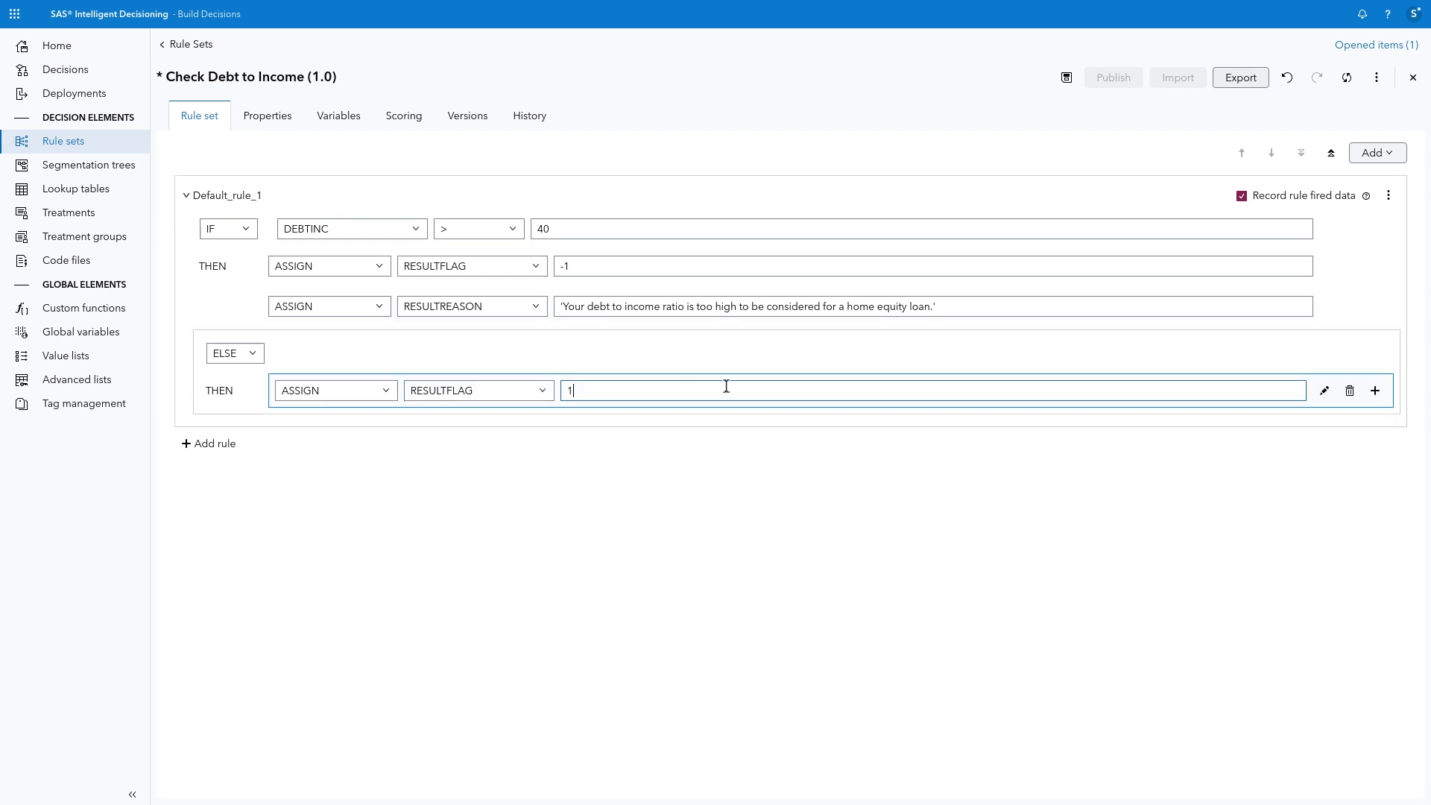
Step: Add a second ELSE action assigning RESULTREASON the value 'Congratulations, your home equity loan application has been approved.'
click(1375, 391)
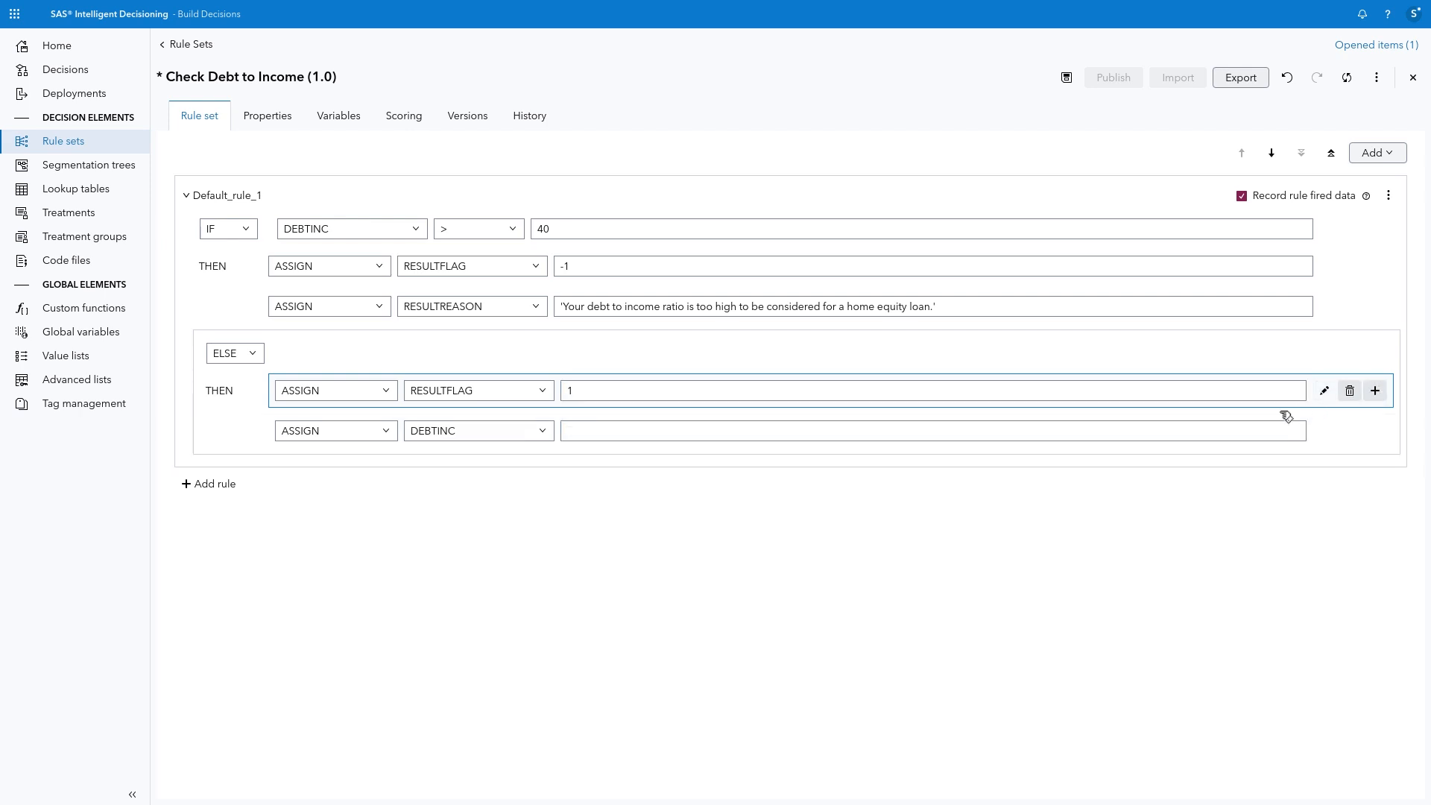
click(545, 431)
click(511, 497)
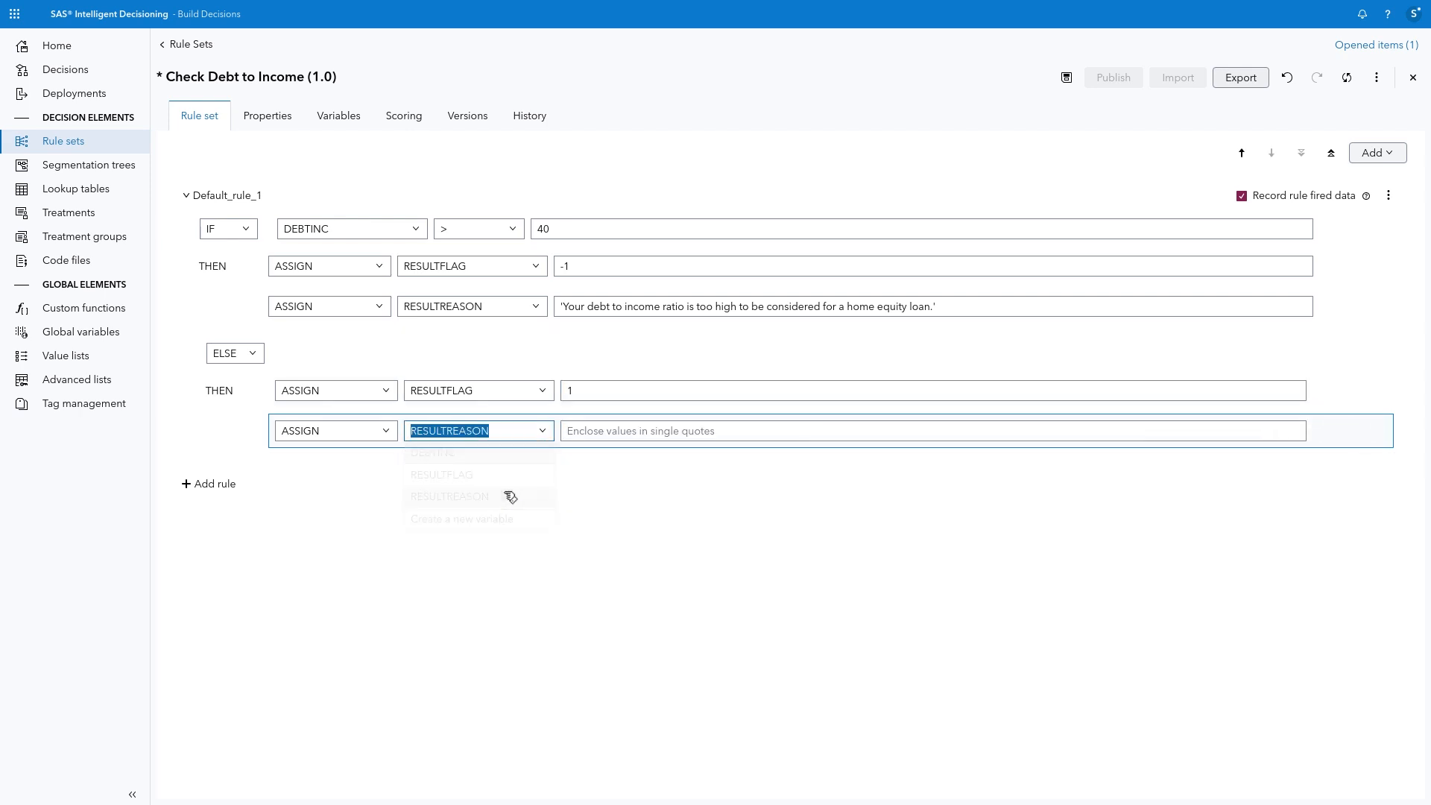
click(644, 431)
text('Congratulations, your home equity loan application has been approved.')
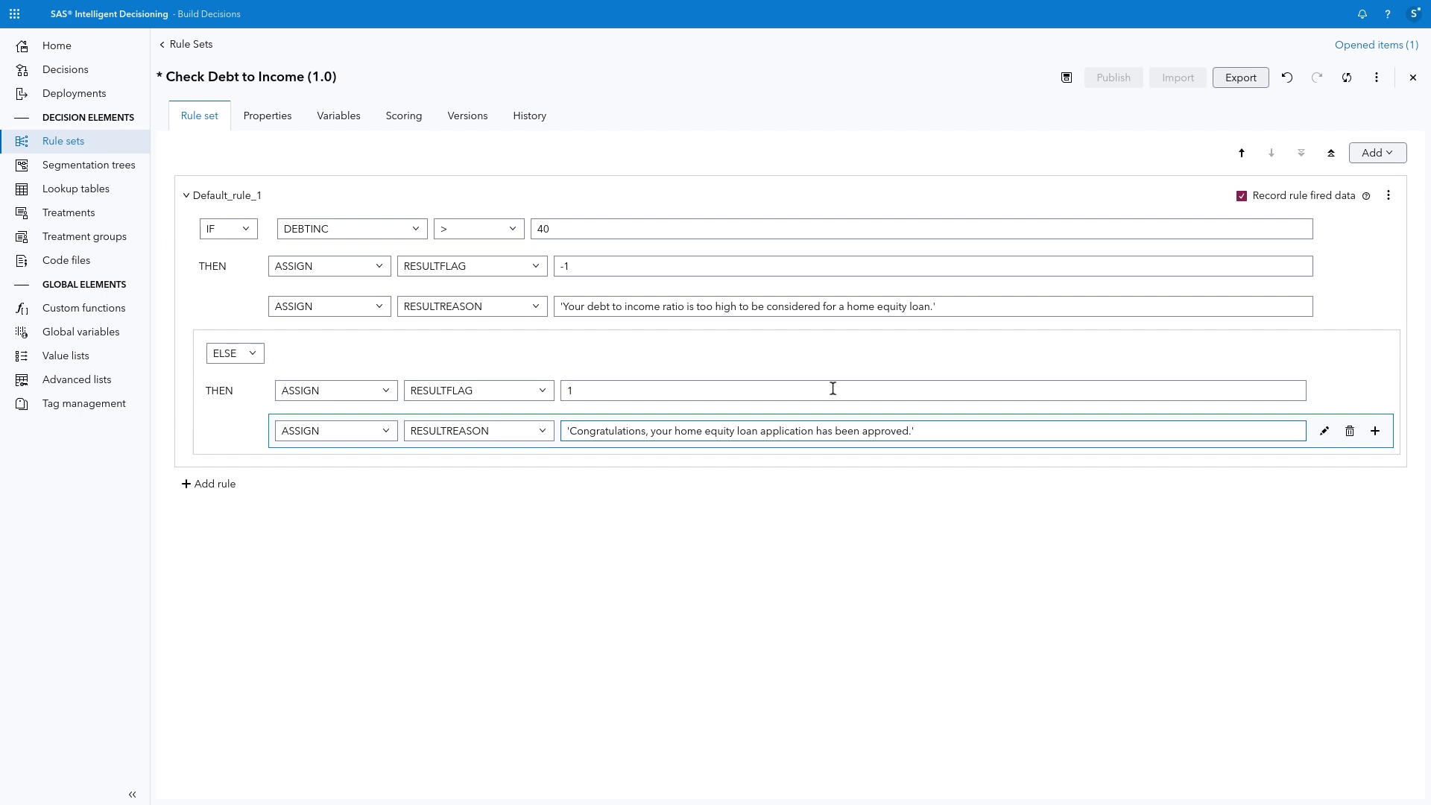
Step: Examine the functions available in the Expression Editor for the ELSE rule's RESULTREASON assignment, leaving without saving
click(1325, 432)
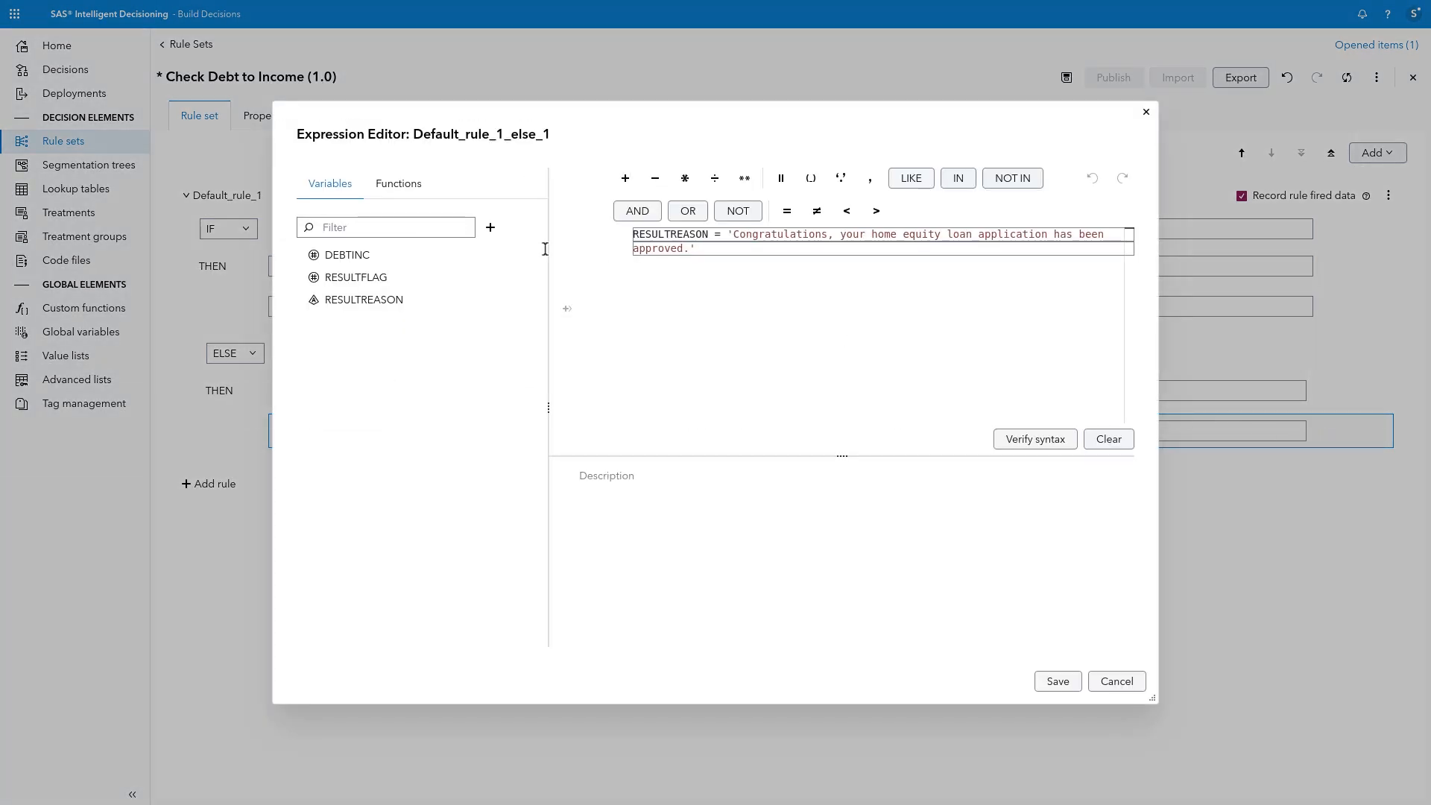
click(420, 191)
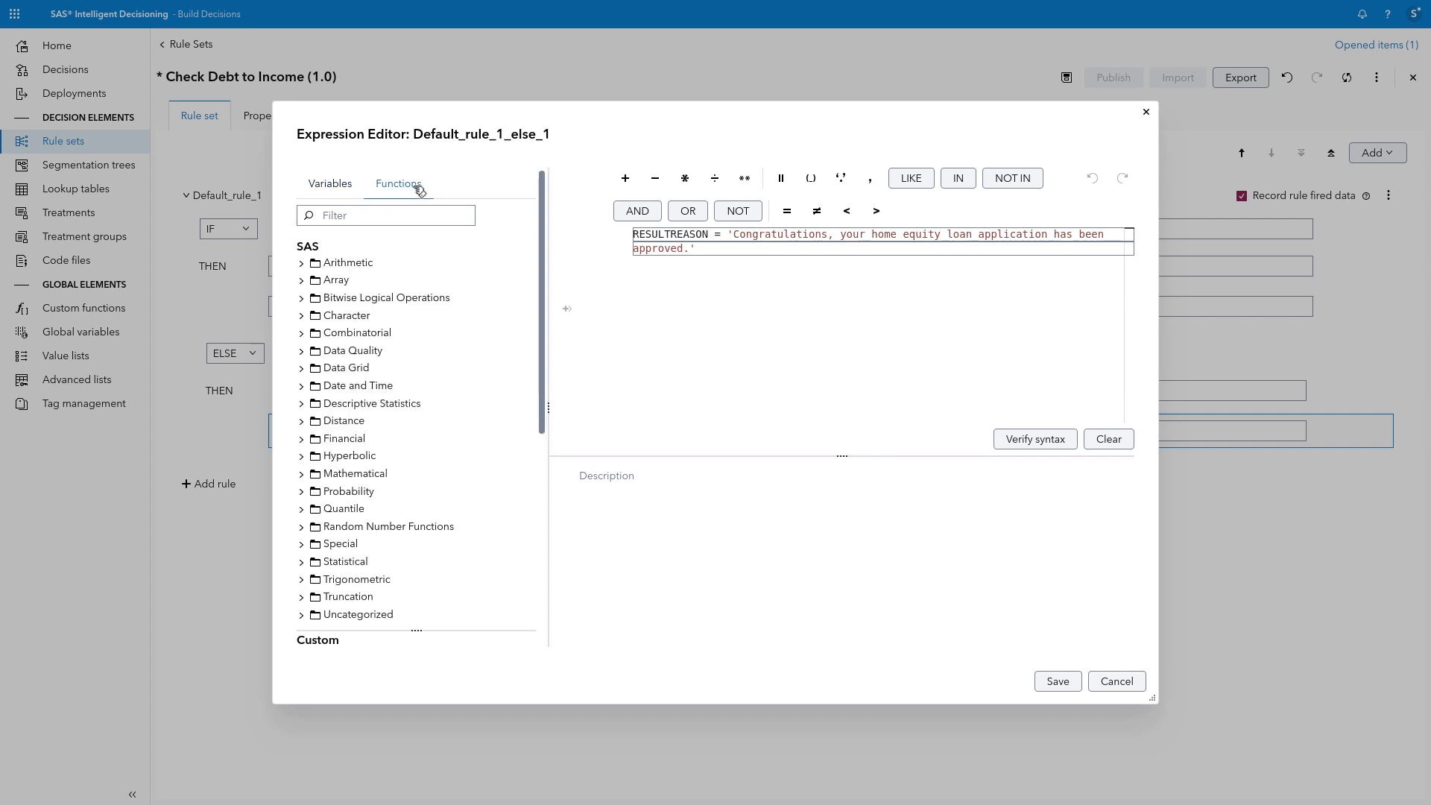
click(1116, 682)
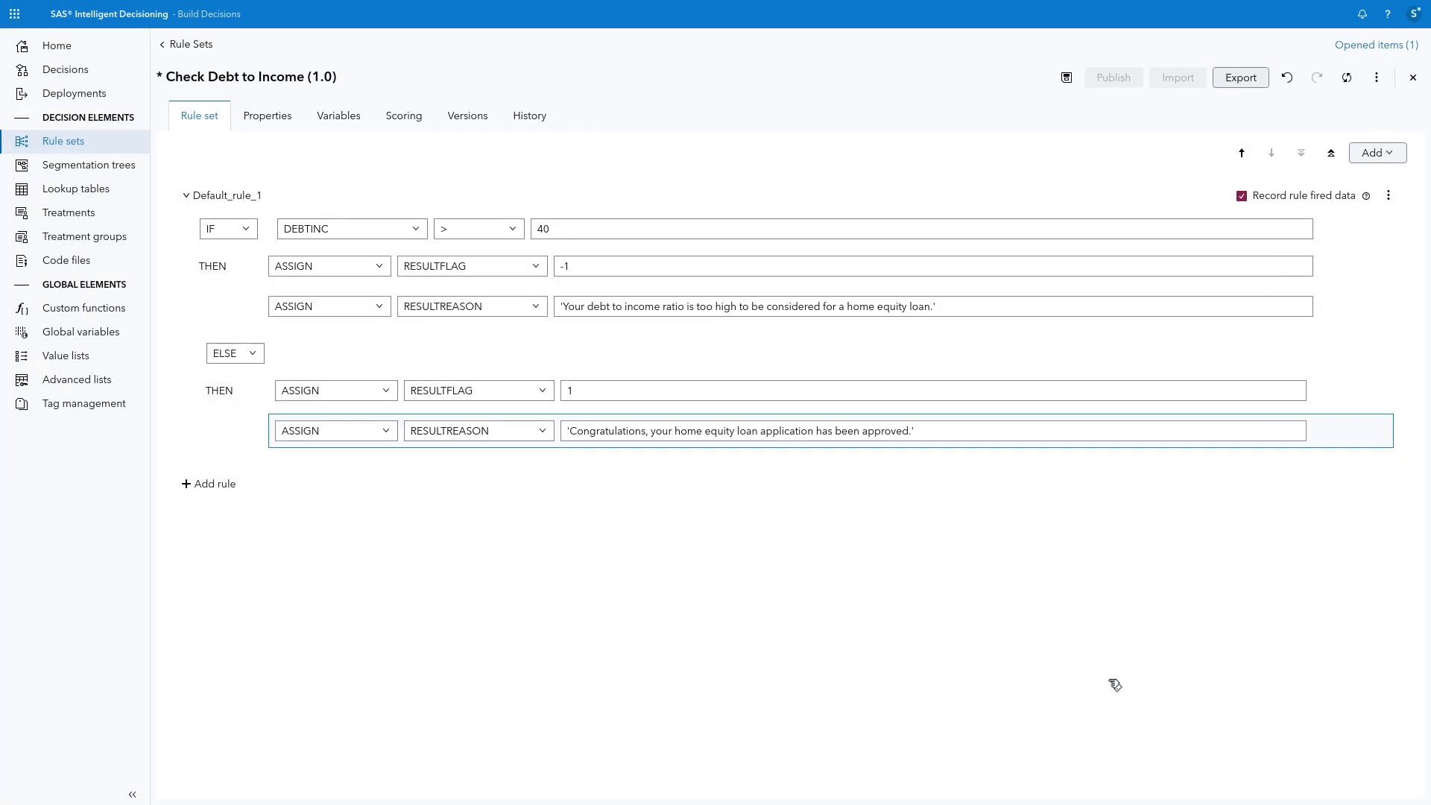
Step: Save and close the Check Debt to Income rule set, and return to the Loan_Decision decision flow
click(1066, 79)
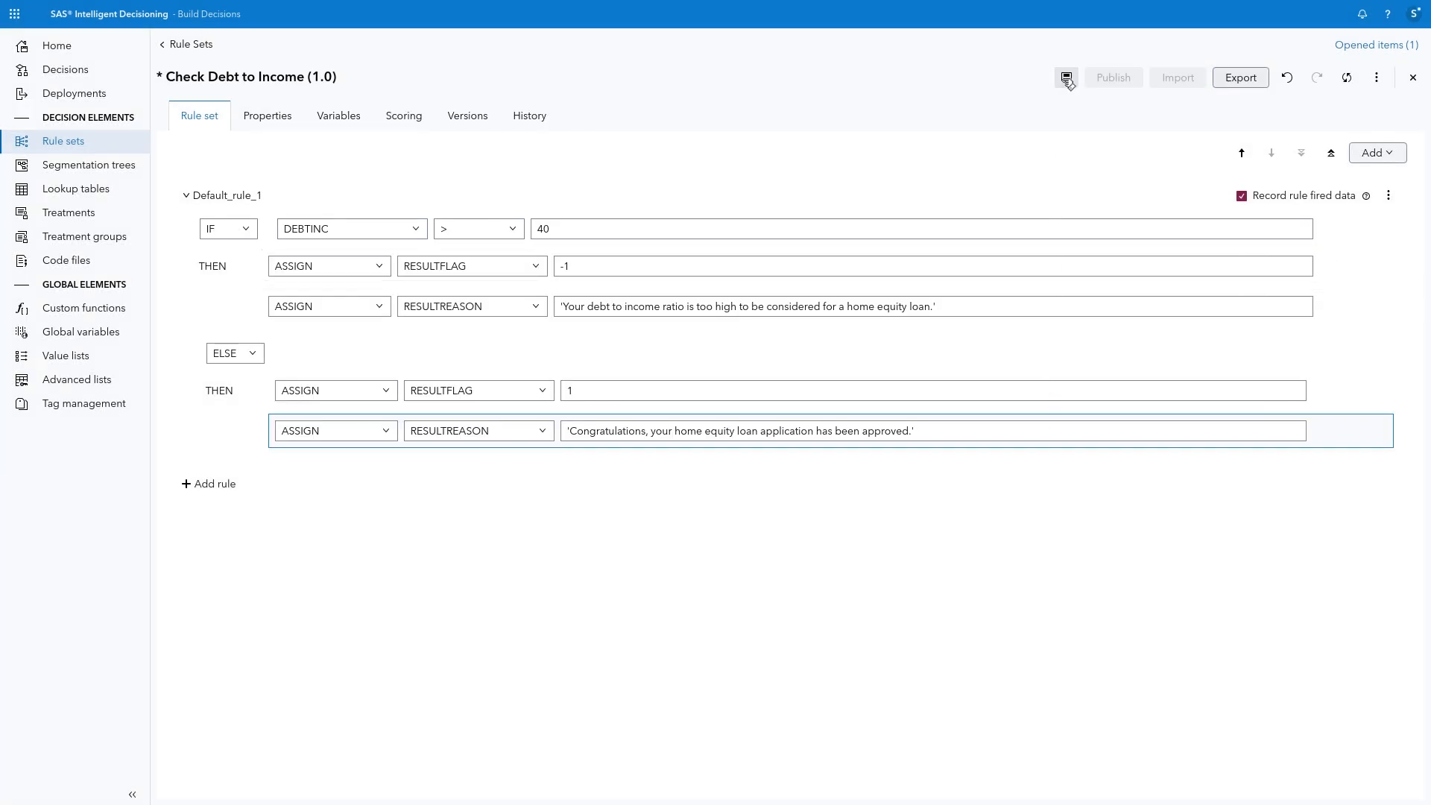
click(1413, 77)
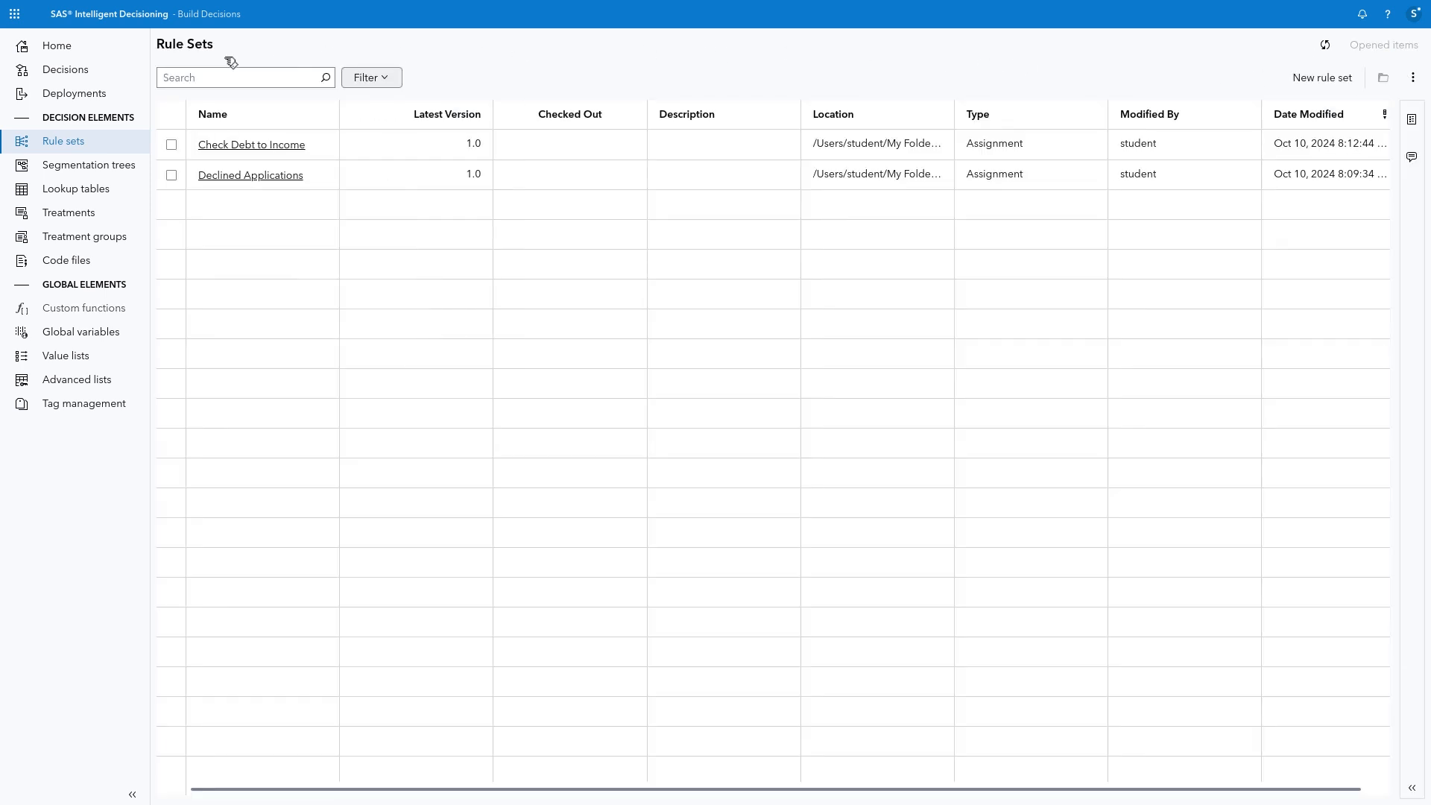
click(112, 69)
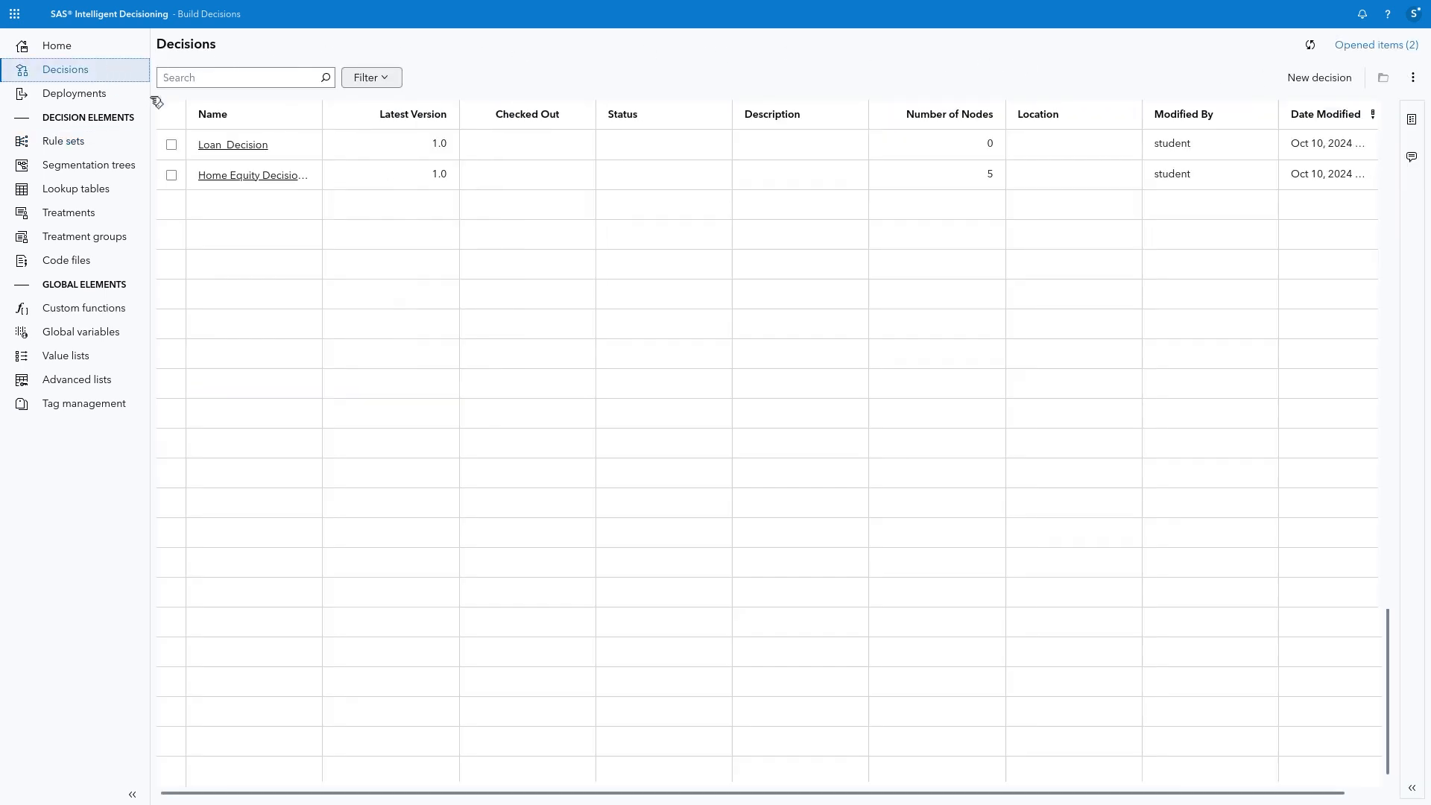
click(233, 146)
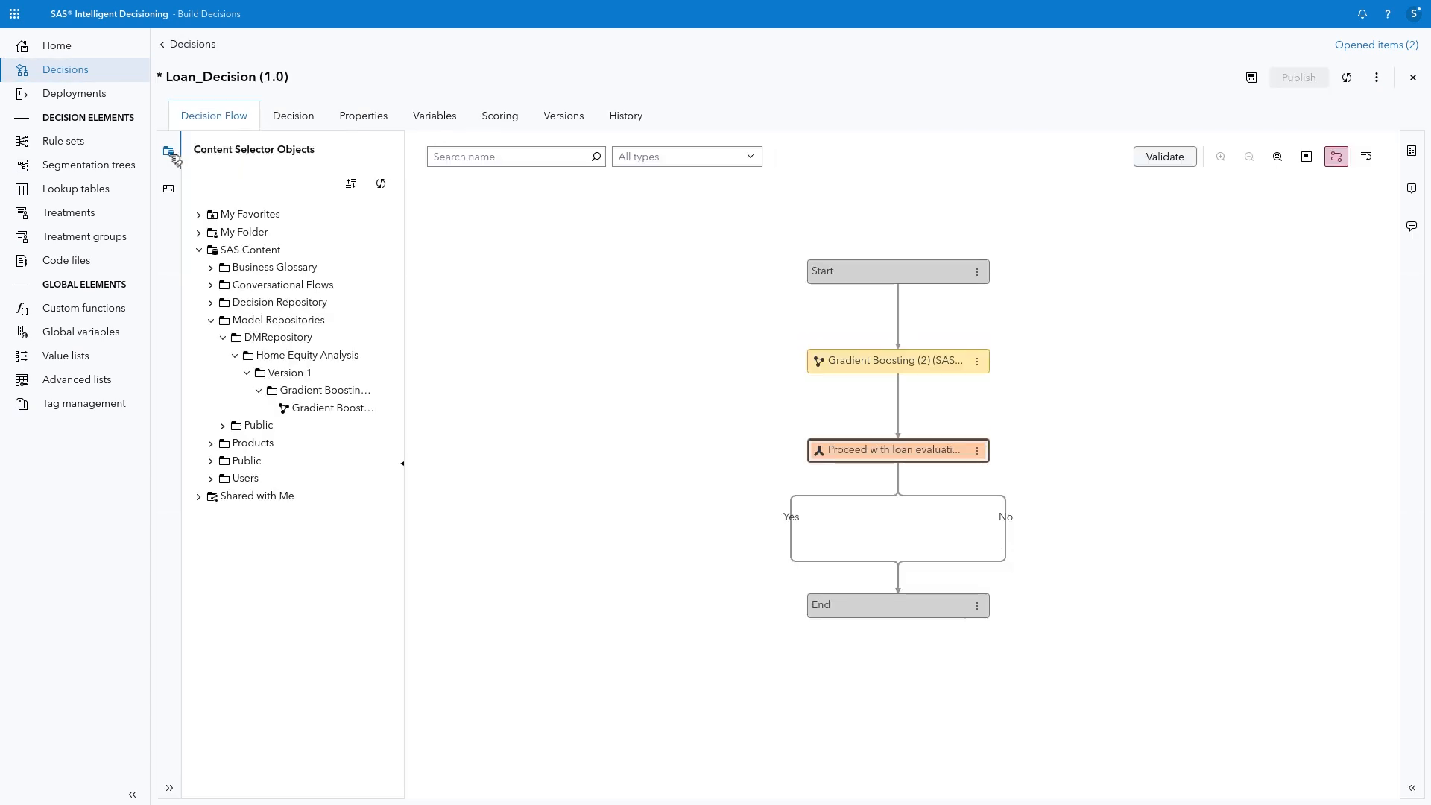
Step: Add the Declined Applications rule set to the No path and Check Debt to Income to the Yes path from My Folder/Home Equity Decision
click(209, 235)
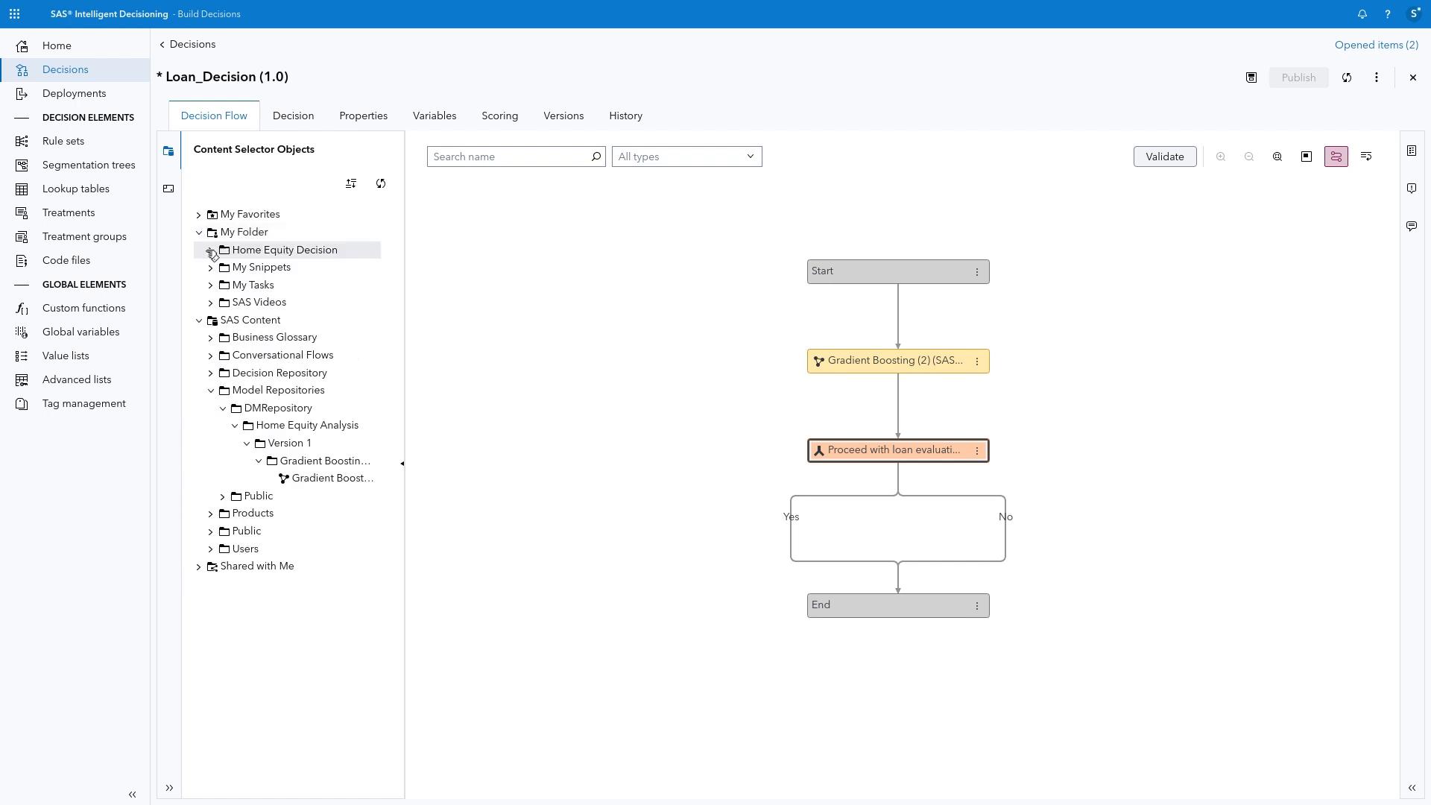
click(211, 250)
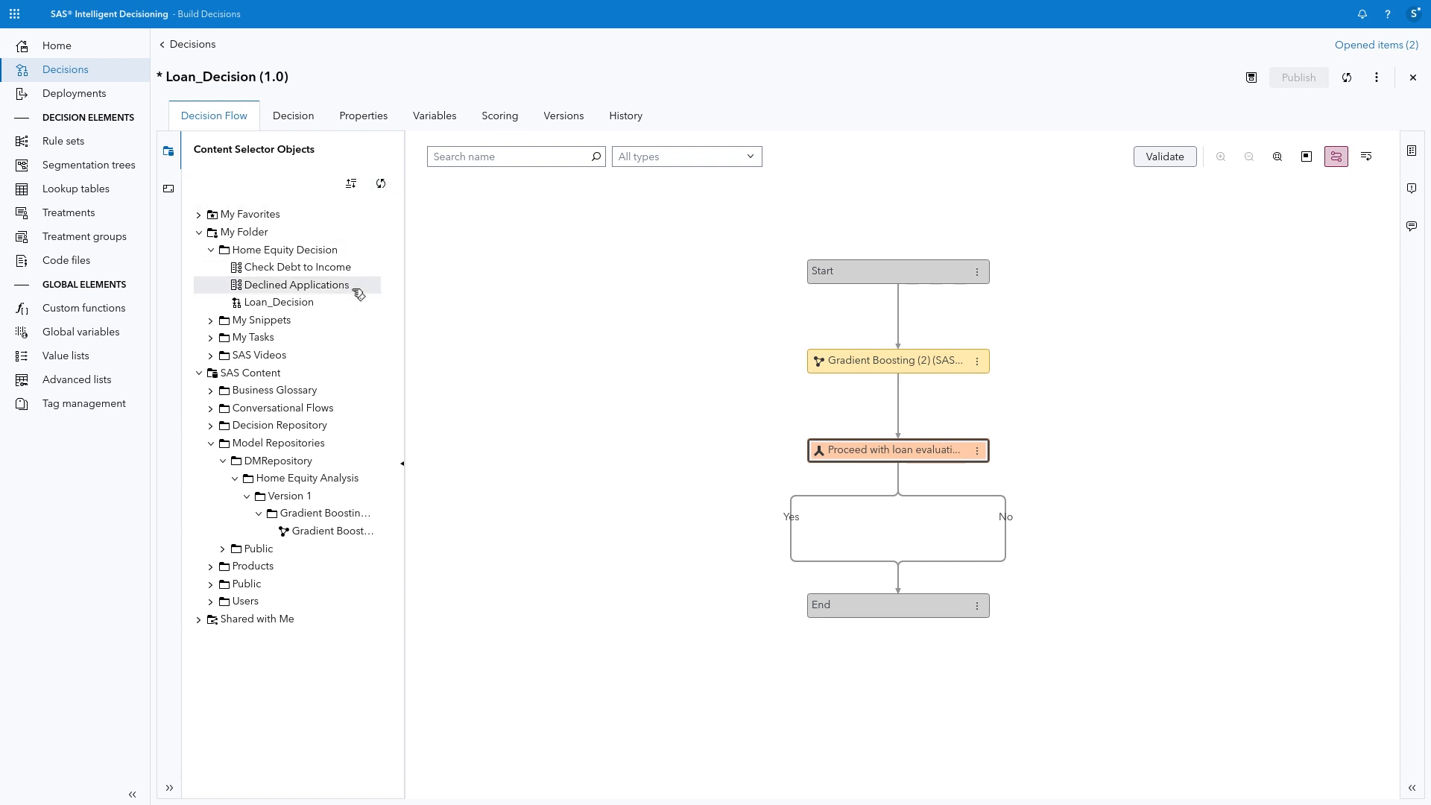
drag(353, 291, 1007, 518)
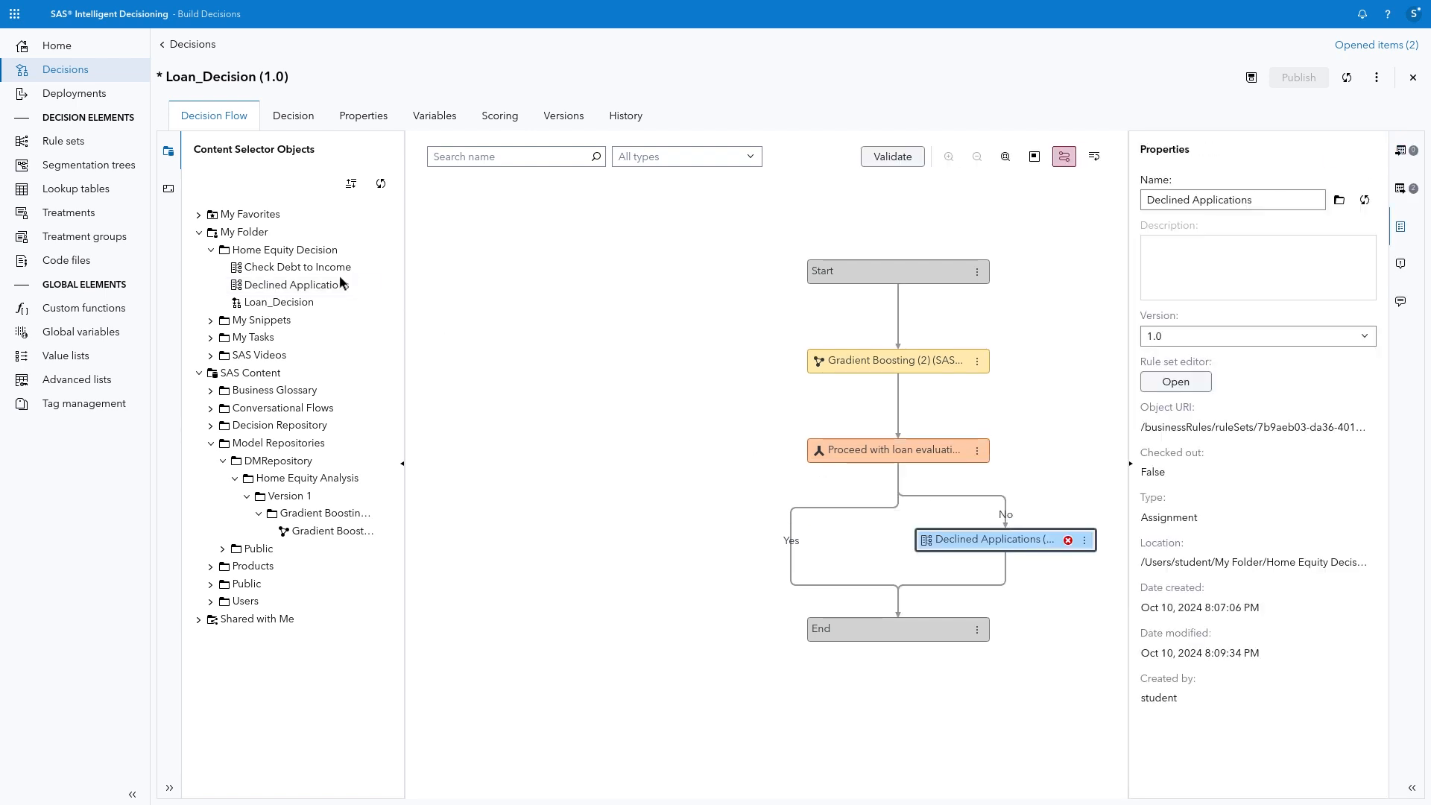
drag(340, 269, 800, 546)
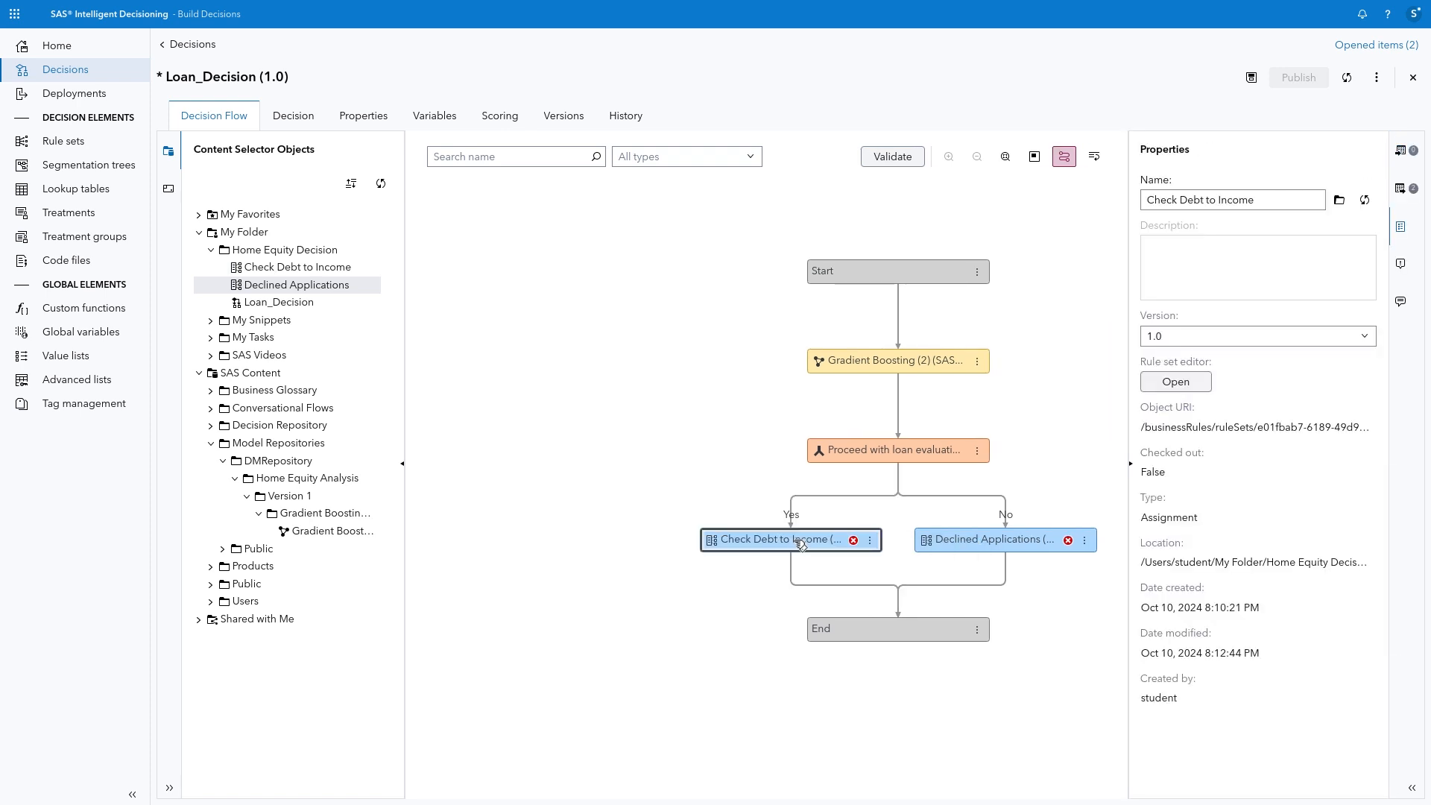
Step: Add the missing decision variables RESULTFLAG and RESULTREASON to Loan_Decision so that both rule set nodes map to them
click(1406, 187)
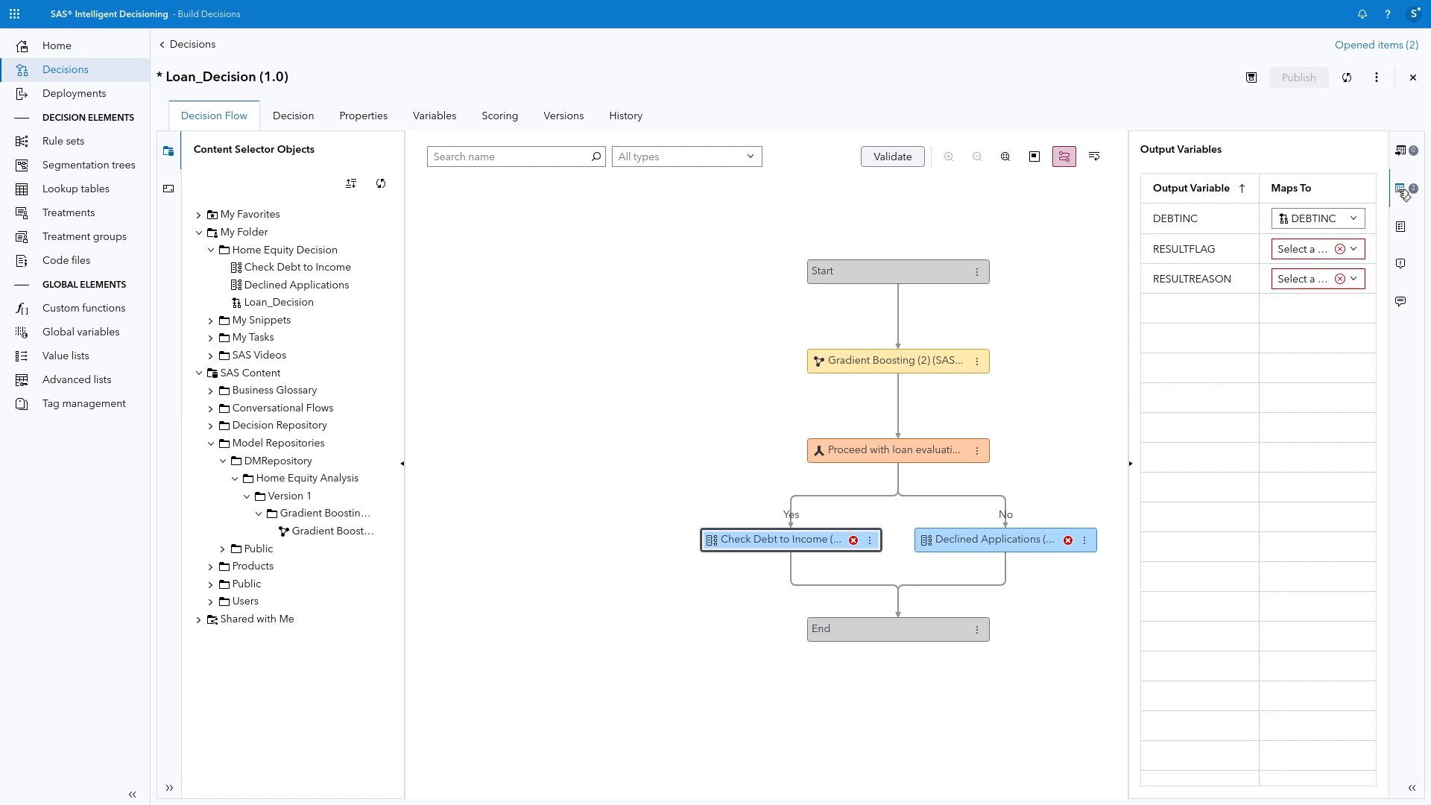
click(1377, 78)
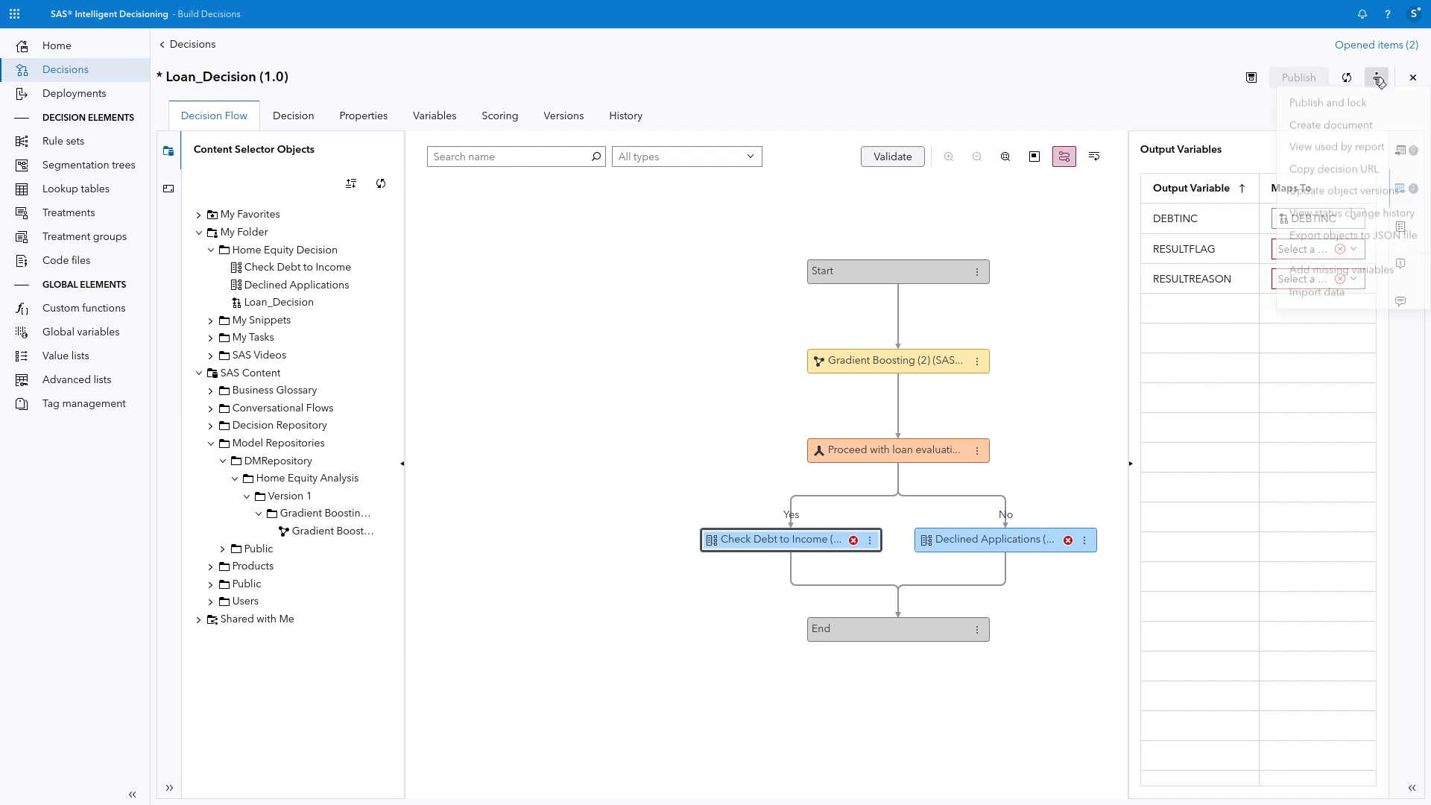
click(1342, 272)
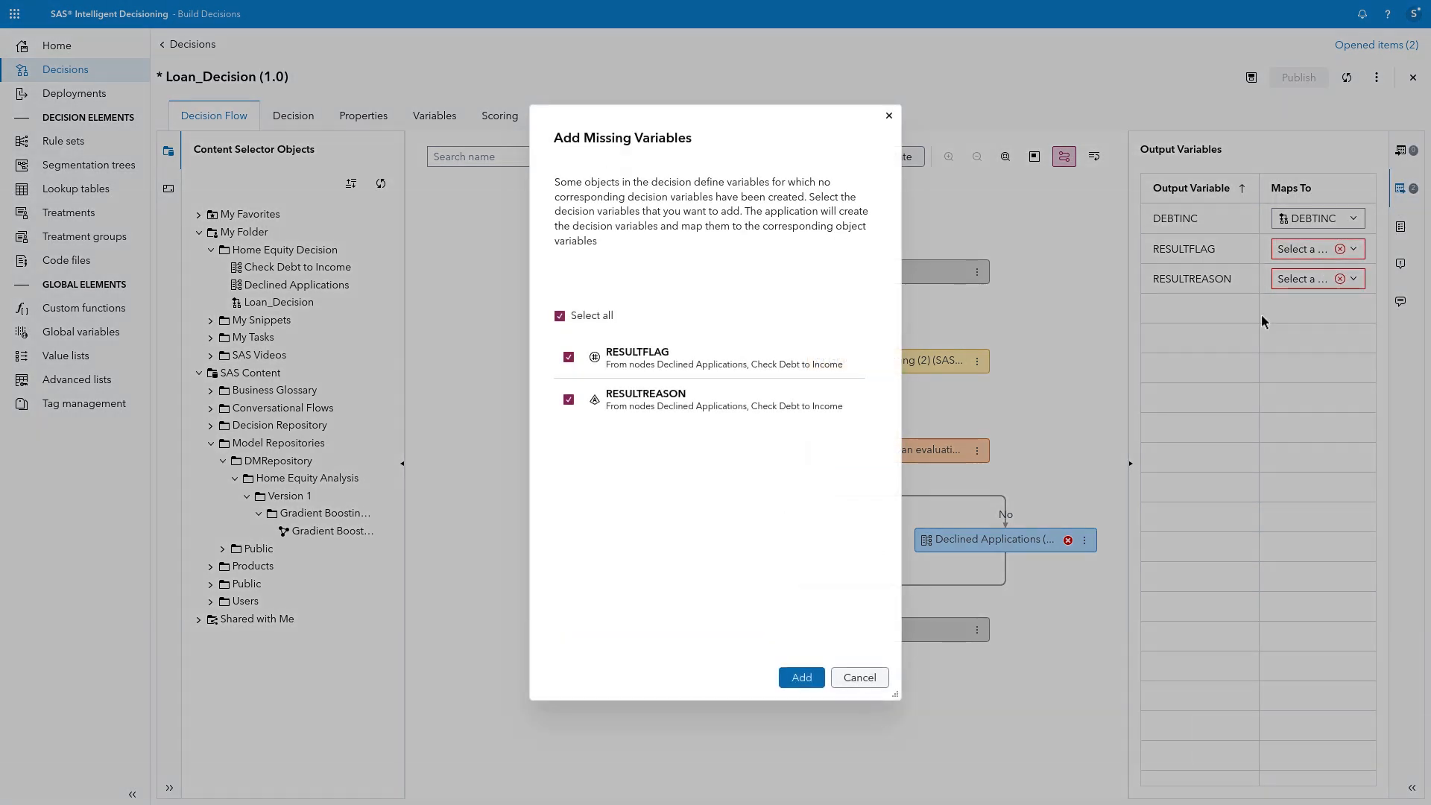
click(802, 679)
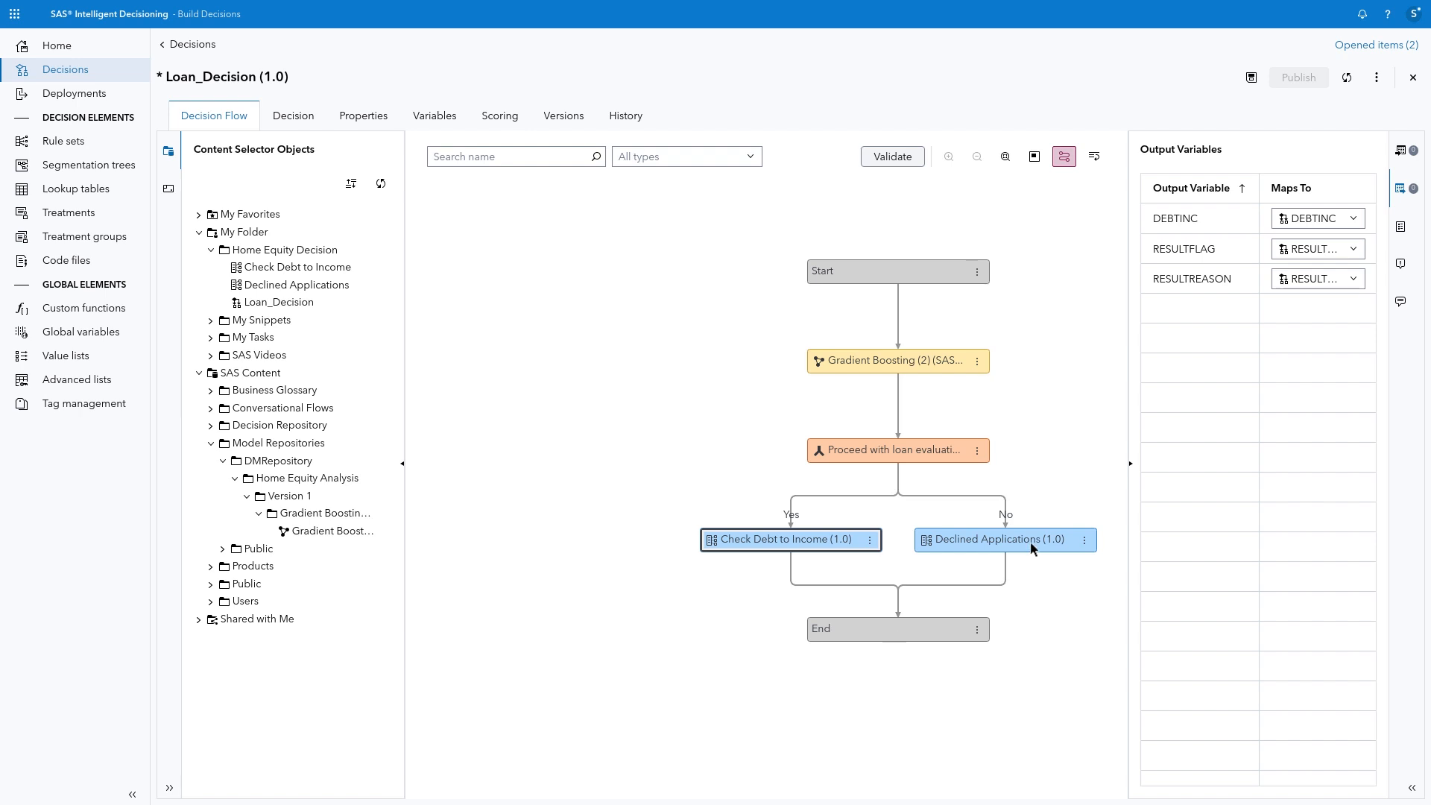
click(1131, 464)
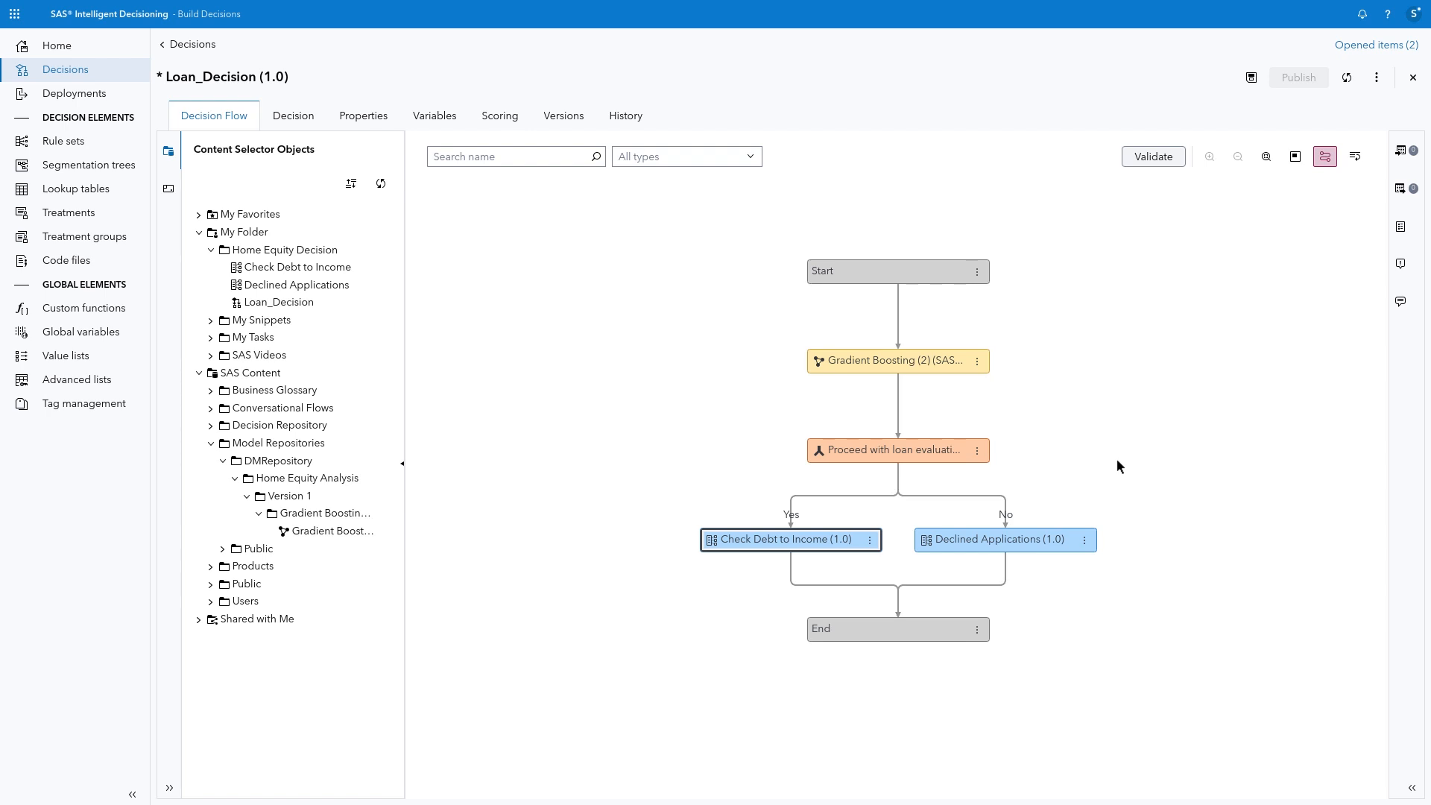
Step: Add a Python code file named Create Email Message in /My Folder/Home Equity Decision before the End node, and open it for editing
click(169, 191)
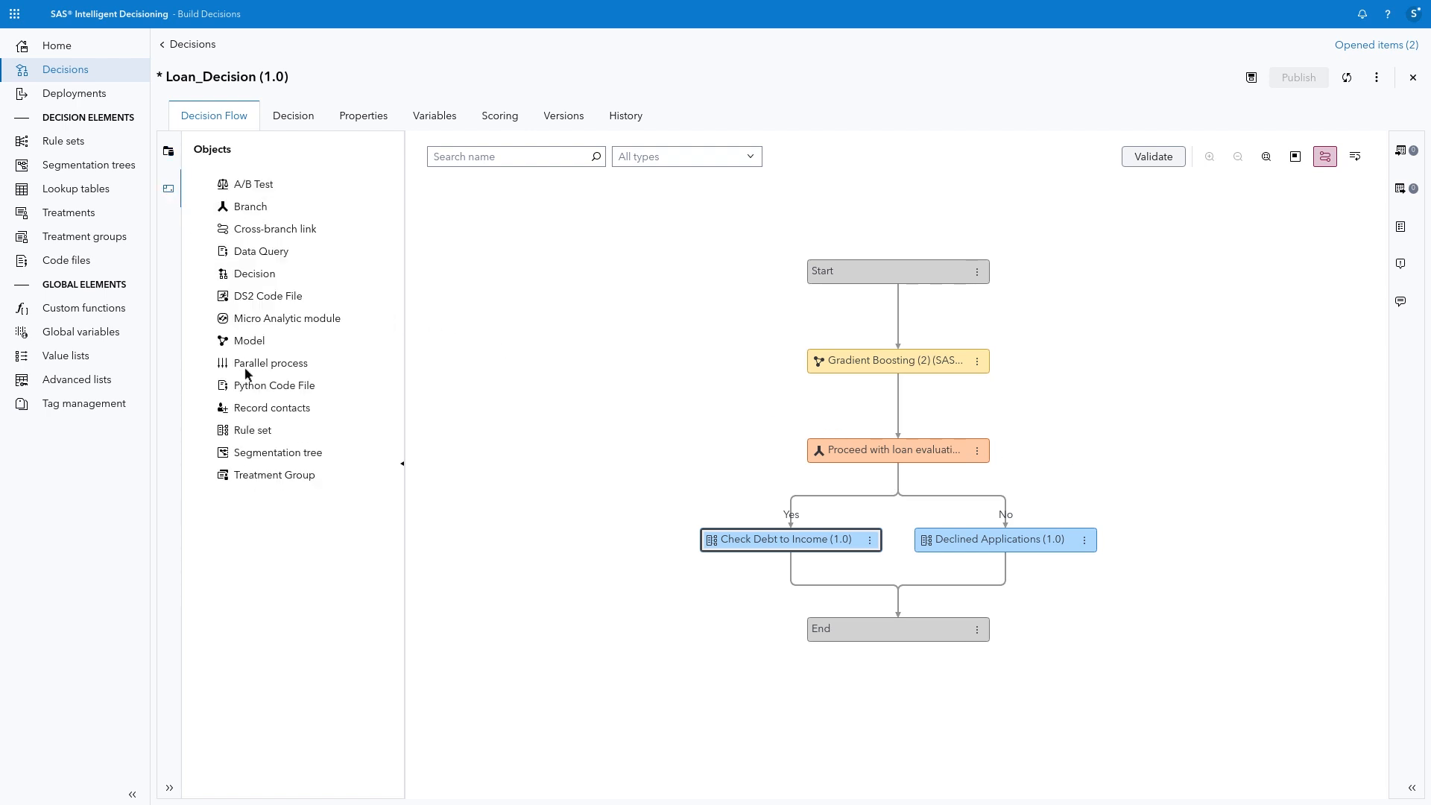
drag(252, 393, 864, 637)
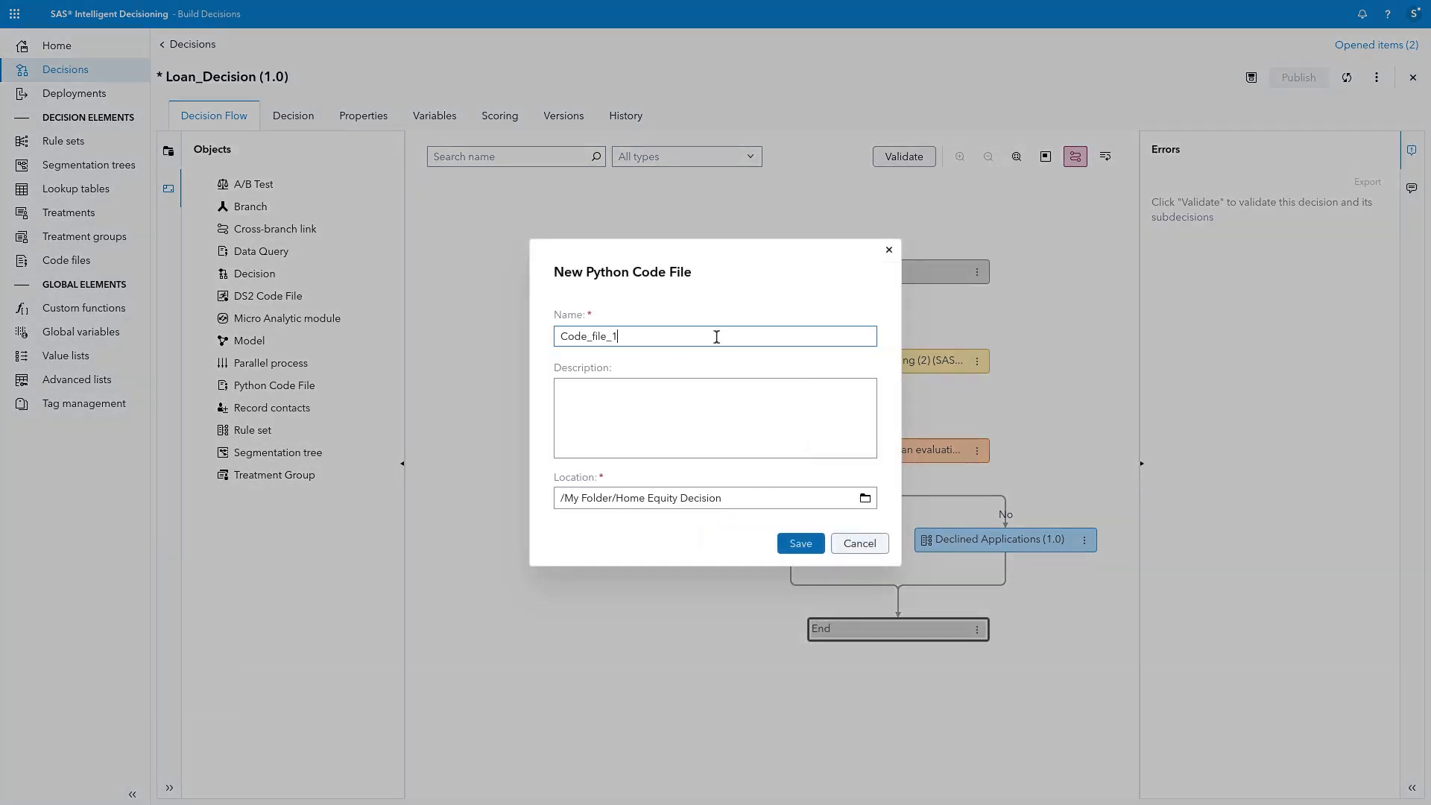
drag(716, 336, 505, 331)
text(Create Email Message)
click(801, 544)
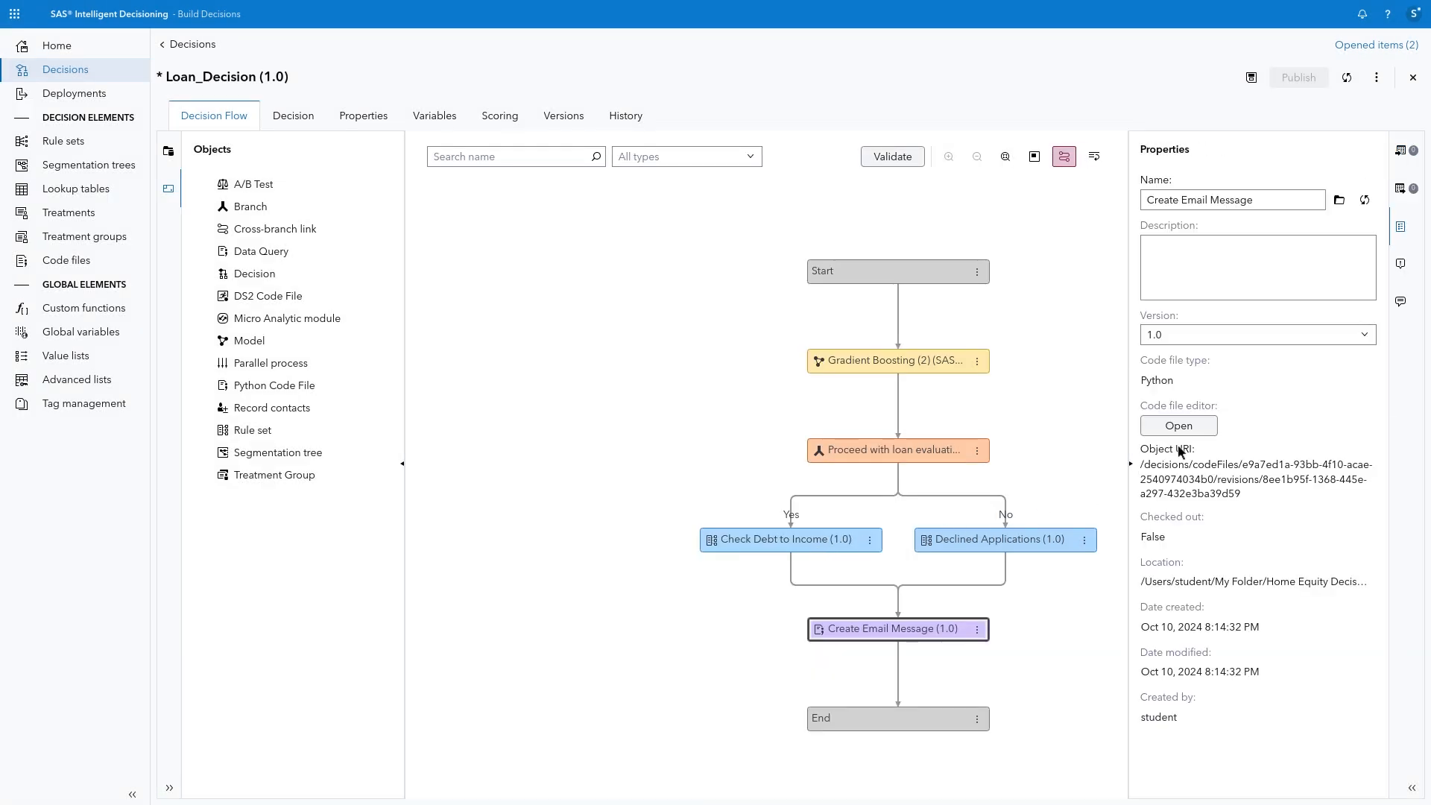
click(1200, 429)
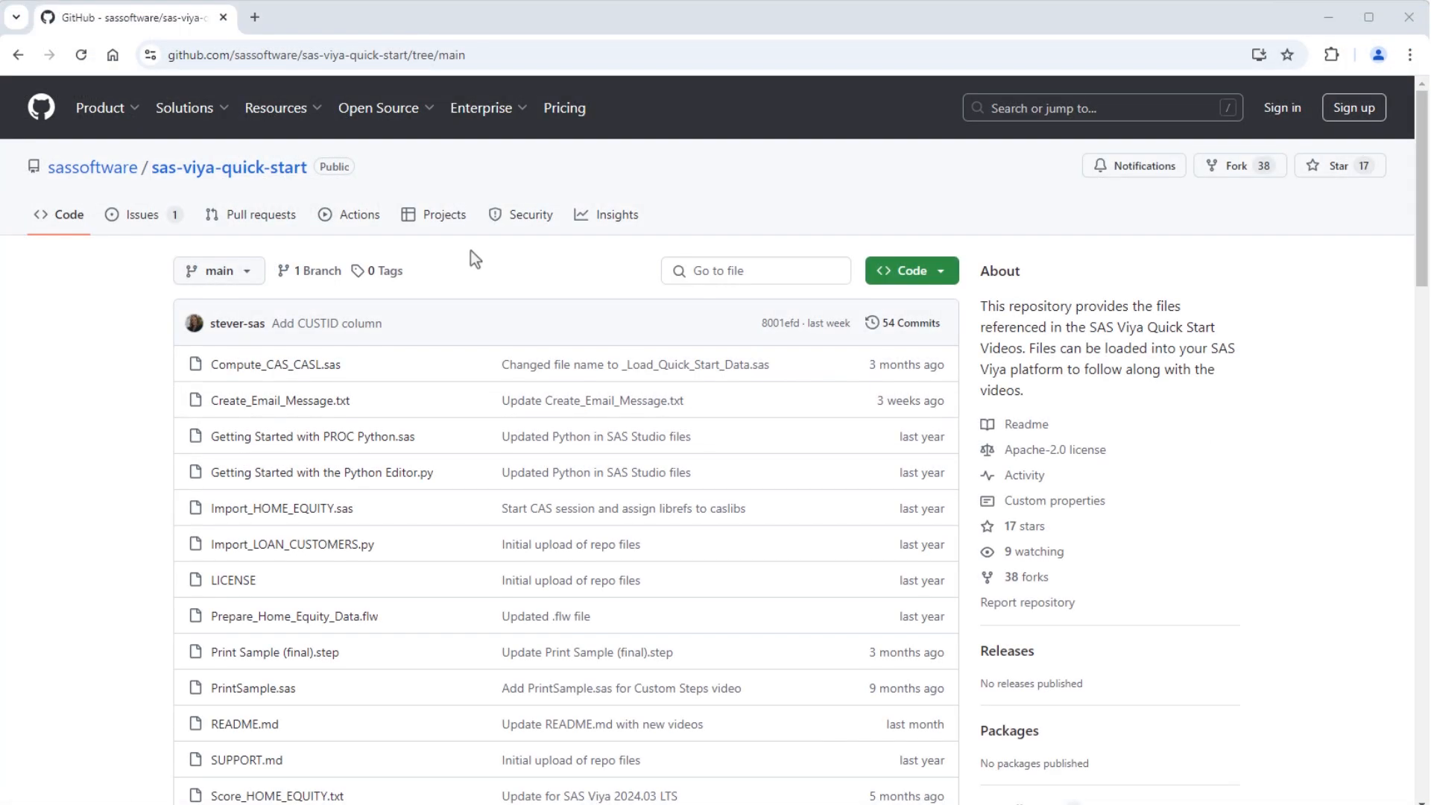
Step: Copy the raw Create_Email_Message.txt code from the sassoftware/sas-viya-quick-start GitHub repository and replace all template code in the Create Email Message file with it
click(506, 60)
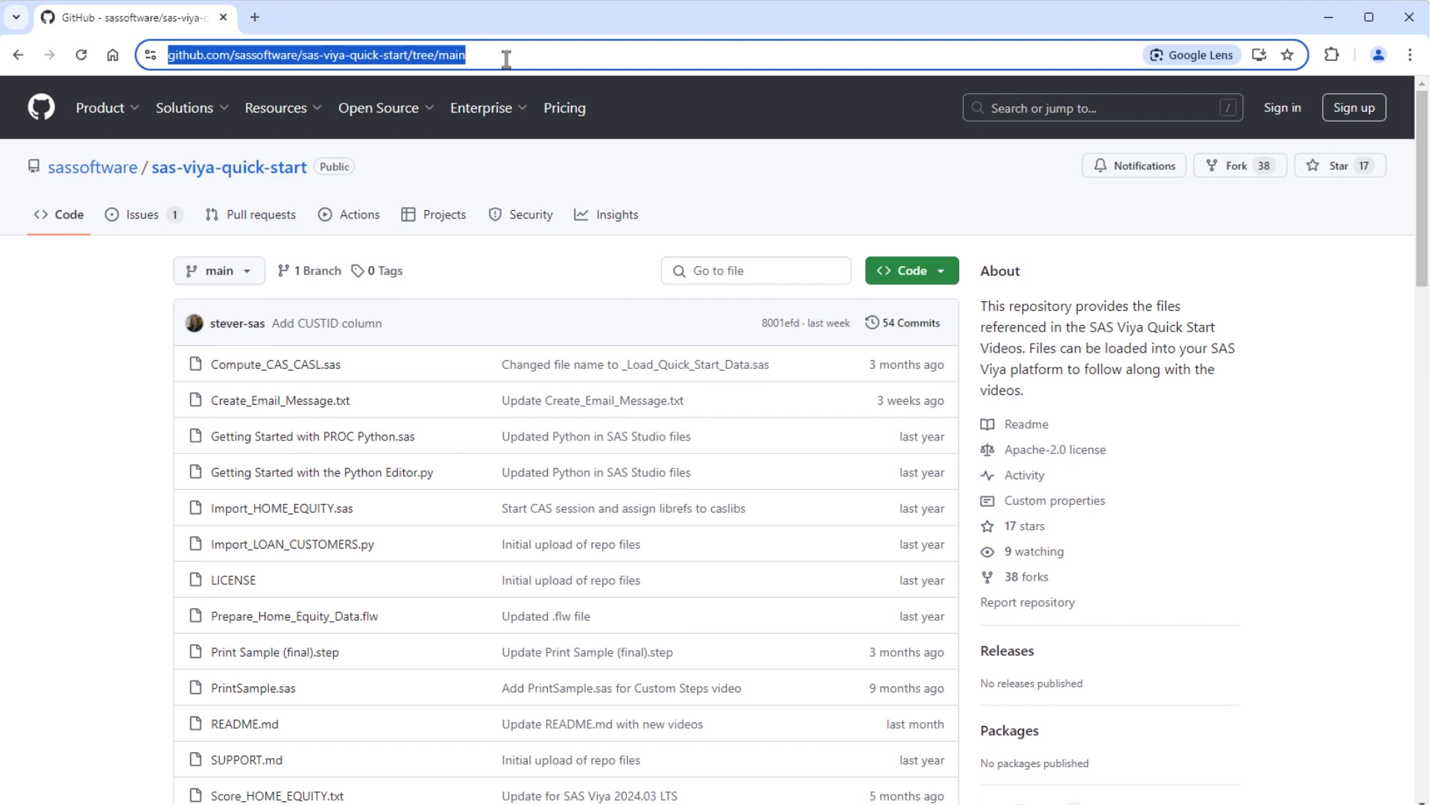
click(299, 410)
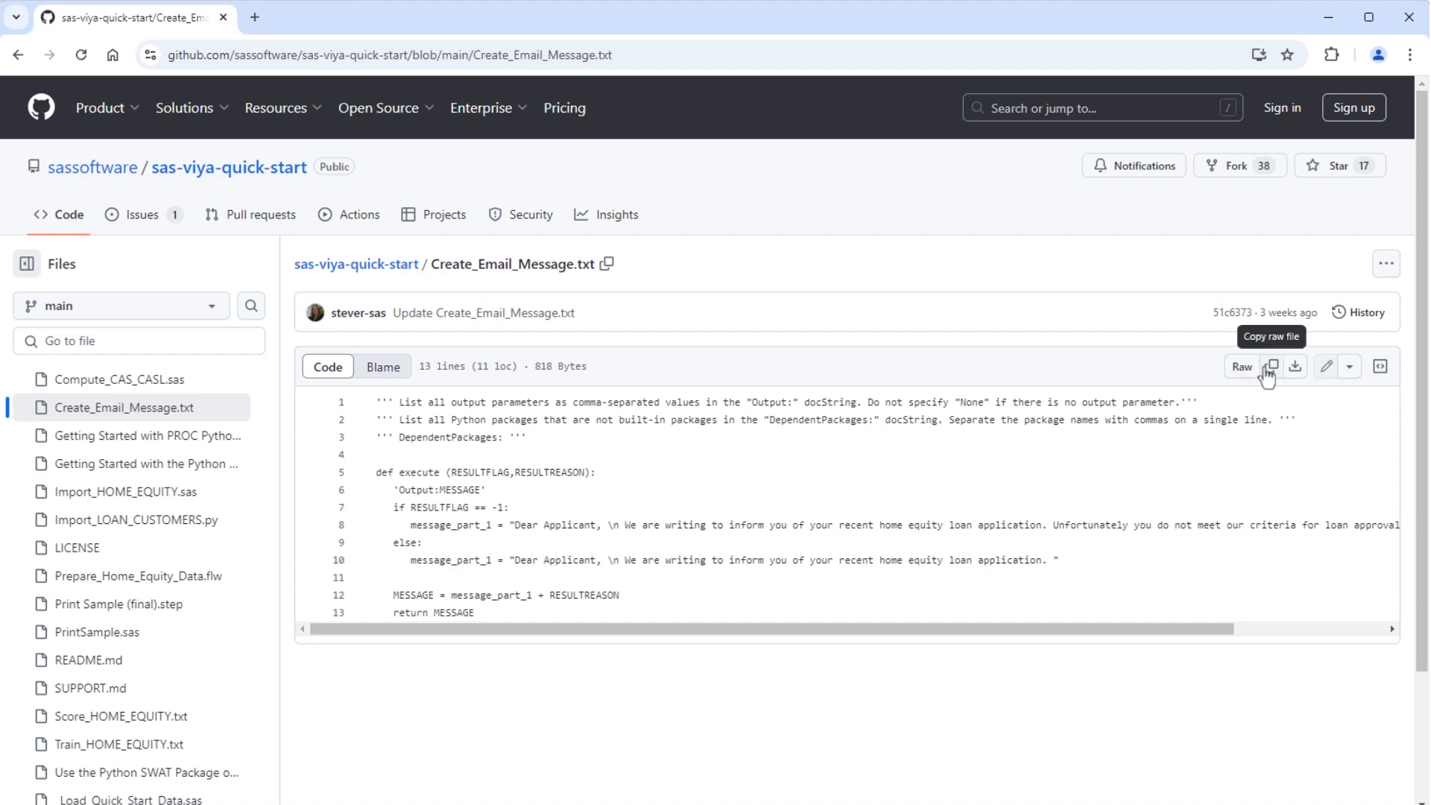
click(1267, 373)
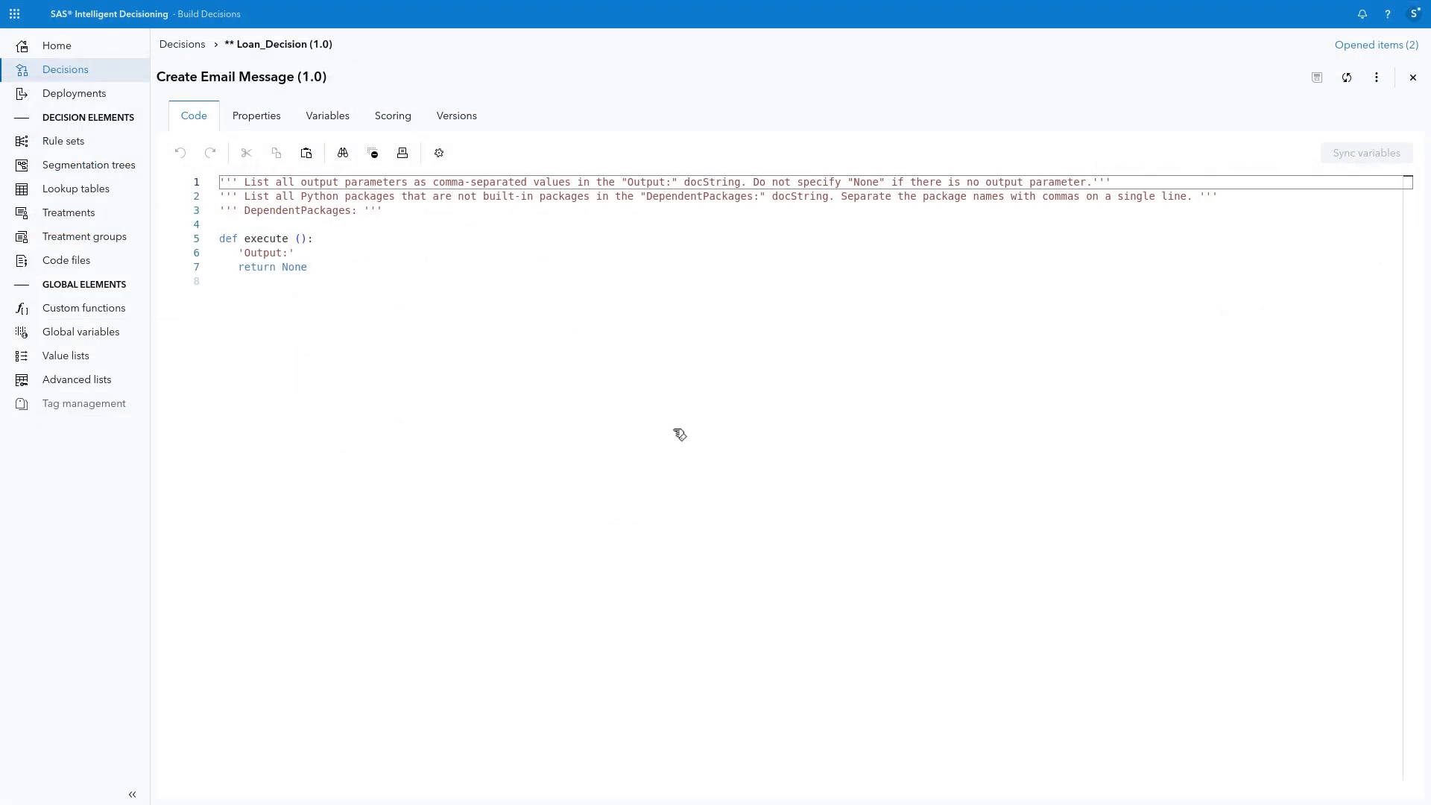
drag(332, 269, 200, 177)
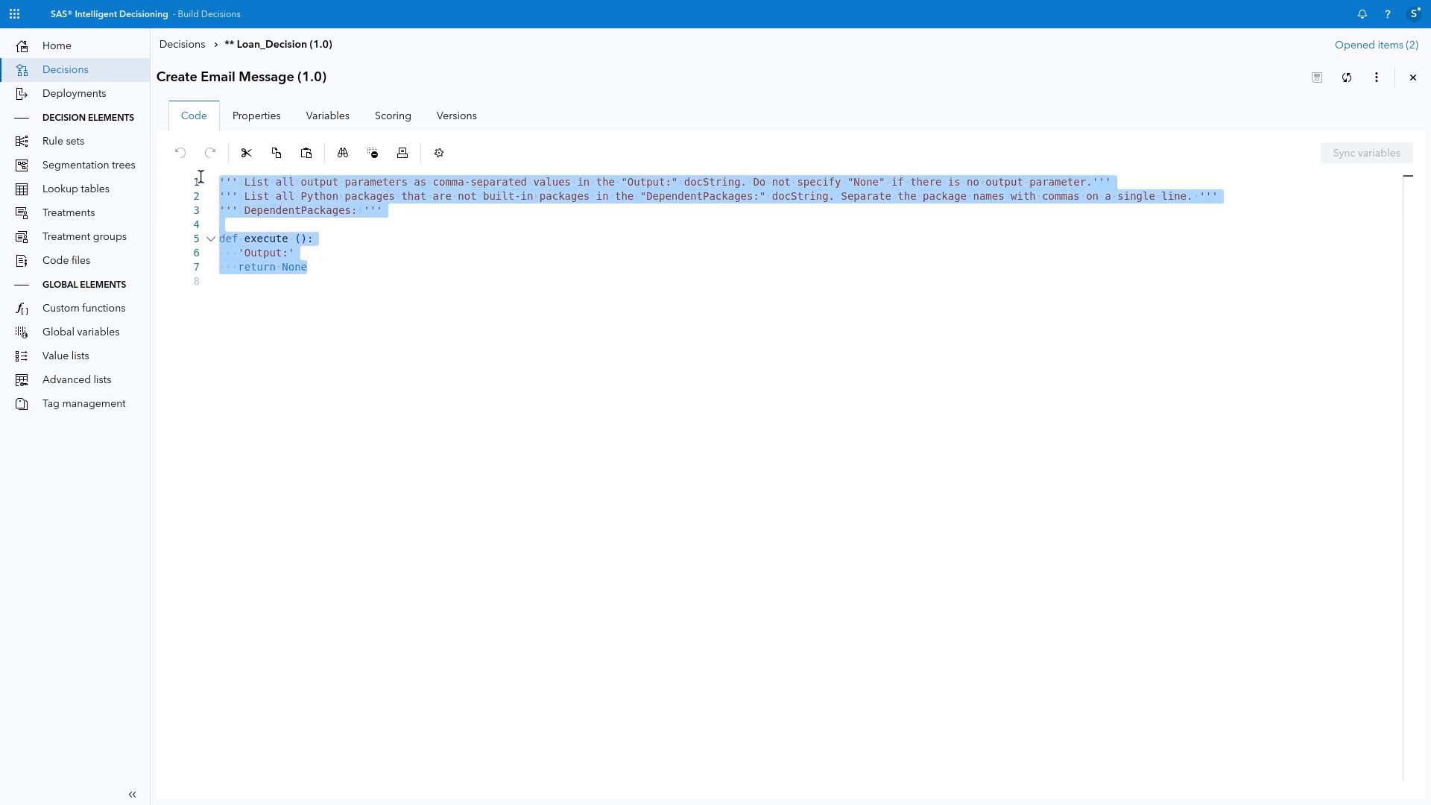
key(Delete)
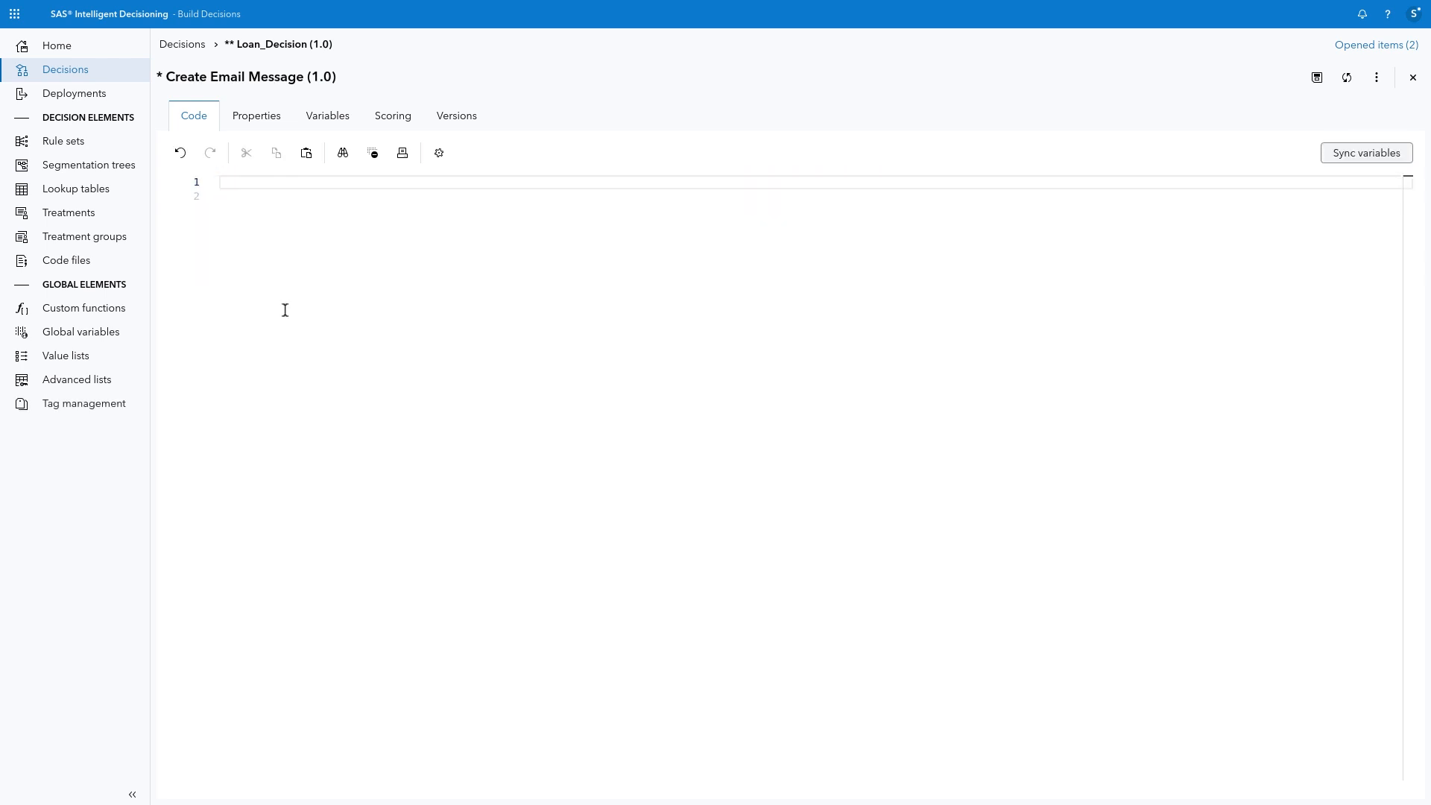
text(''' List all output parameters as comma-separated values in the "Output:" docString. Do not specify "None" if there is no output parameter.''' ''' List all Python packages that are not built-in packages in the "DependentPackages:" docString. Separate the package names with commas on a single line. ''' ''' DependentPackages: '''  def execute (RESULTFLAG,RESULTREASON):    'Output:MESSAGE'    if RESULTFLAG == -1:       message_part_1 = "Dear Applicant, \n We are writing to inform you of your recent home equity loan application. Unfortunately you do not meet our criteria for loan approval for the following reason(s): "    else:       message_part_1 = "Dear Applicant, \n We are writing to inform you of your recent home equity loan application. "     MESSAGE = message_part_1 + RESULTREASON    return MESSAGE)
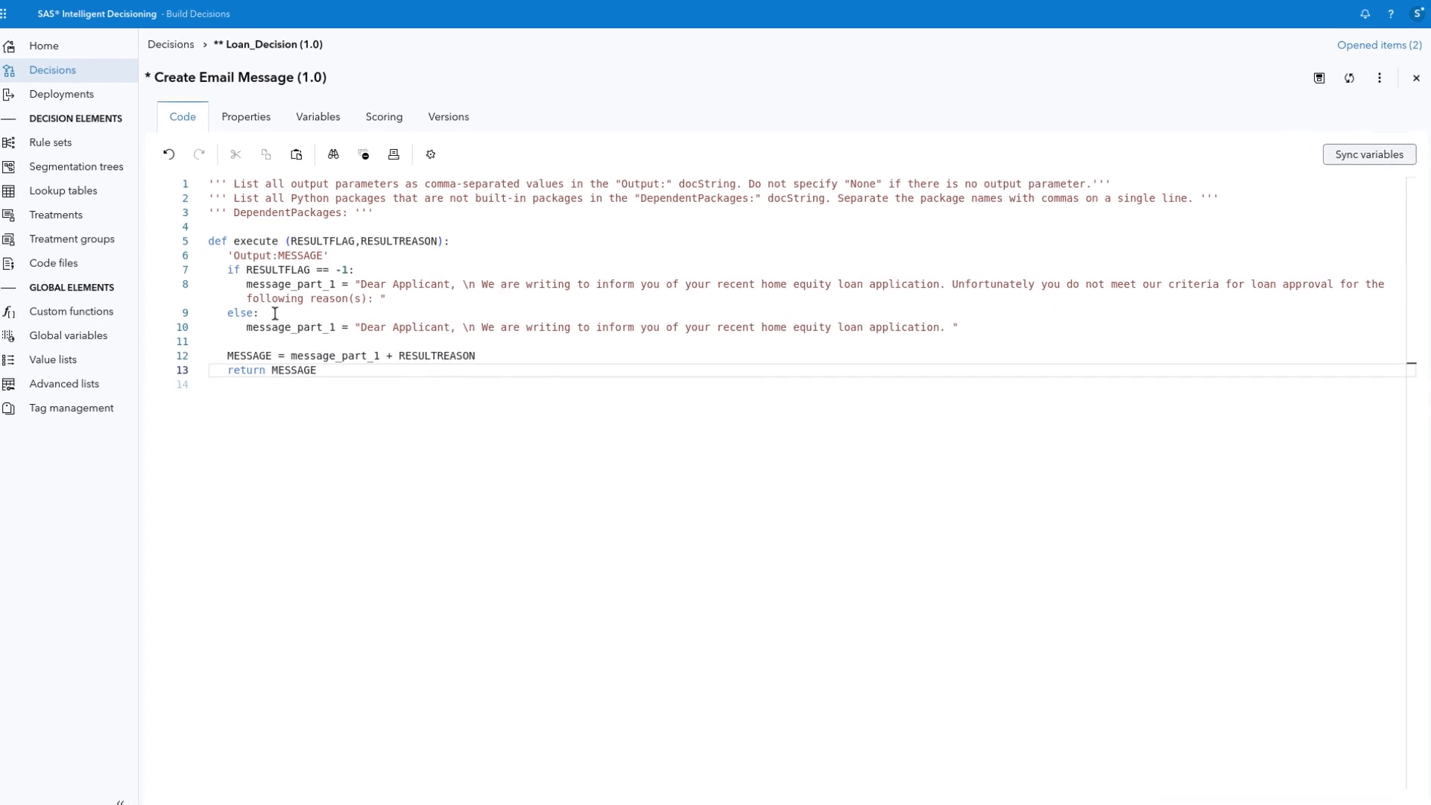
Step: Review the output declaration and message-building lines of the Python code, and sync the code file's variables from the code
click(53, 289)
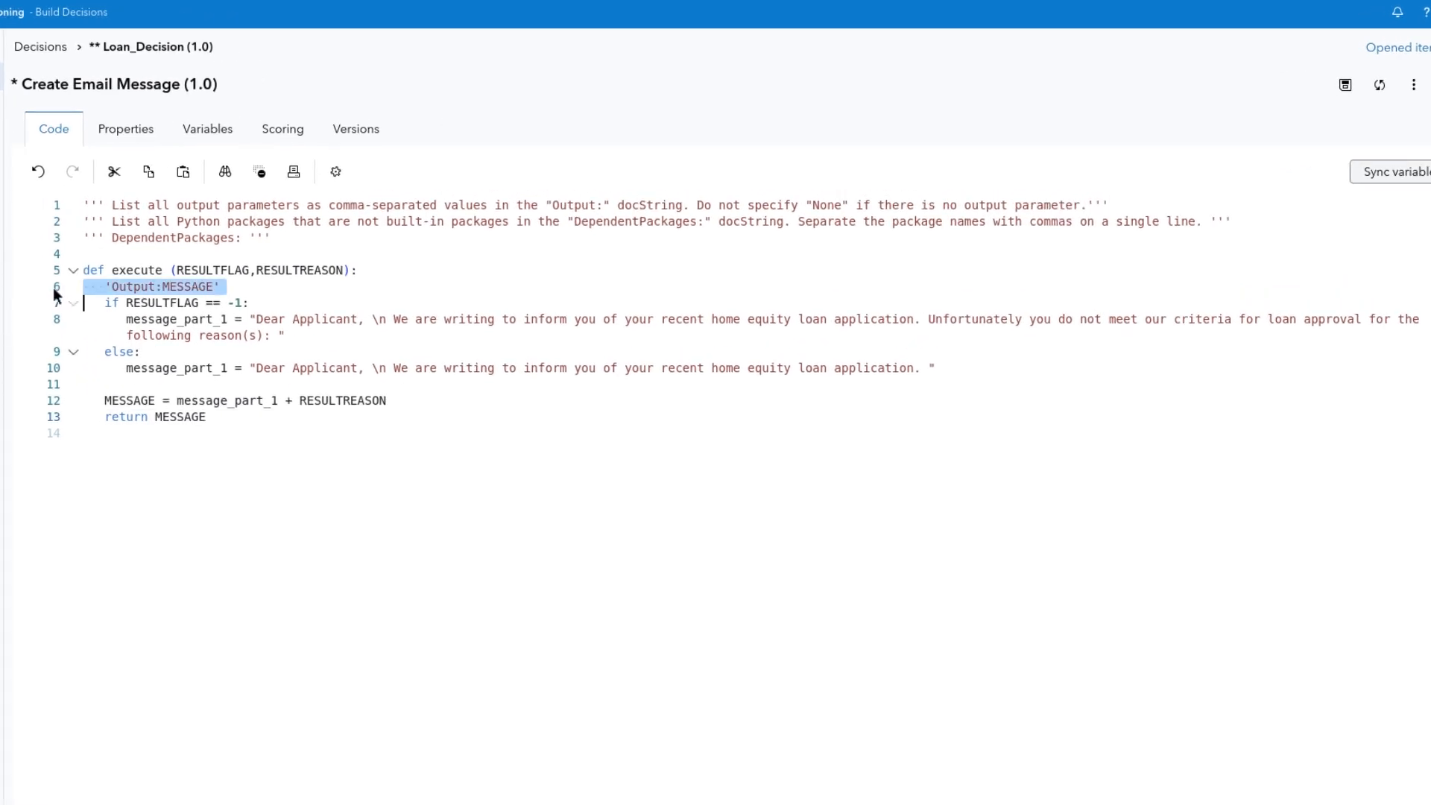
click(53, 304)
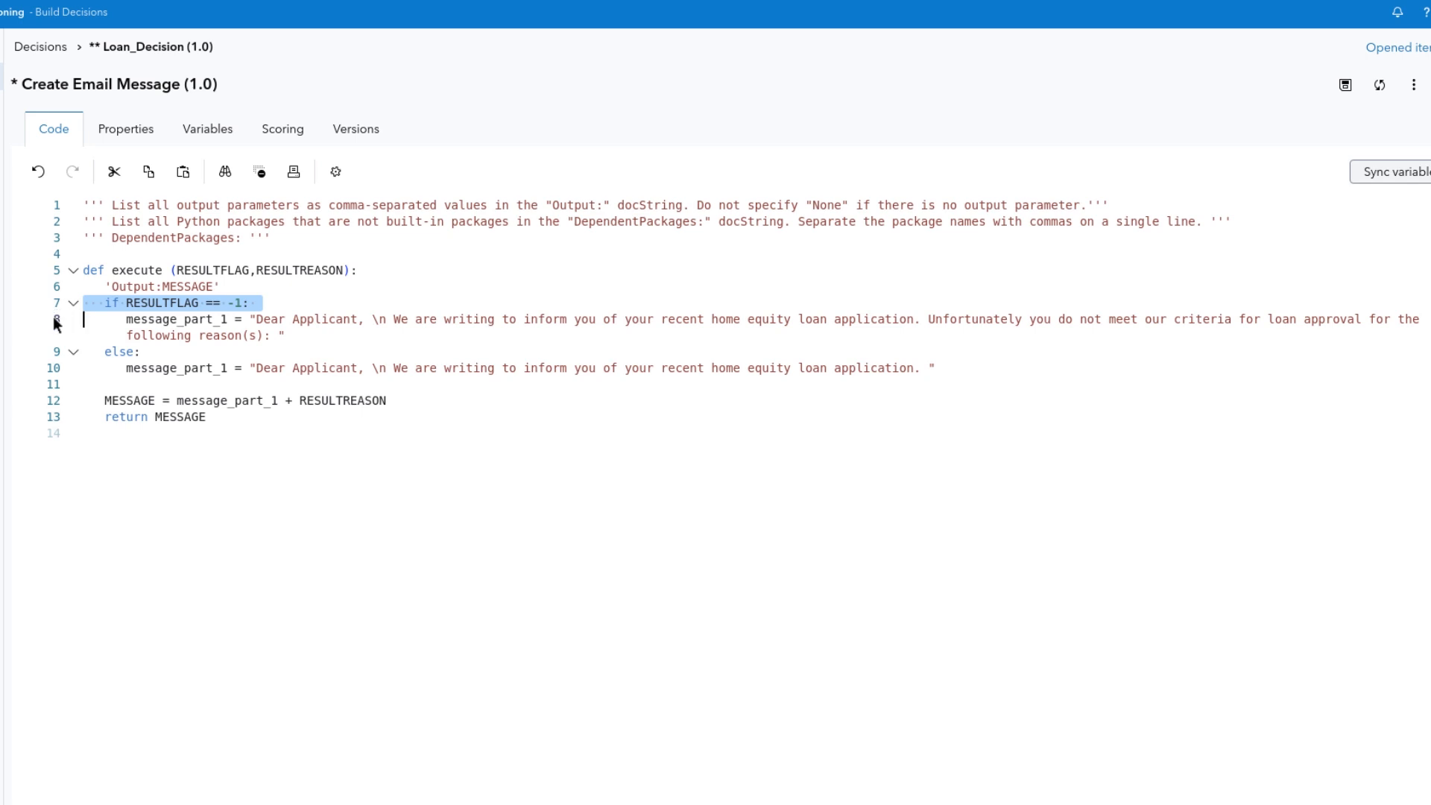
click(53, 321)
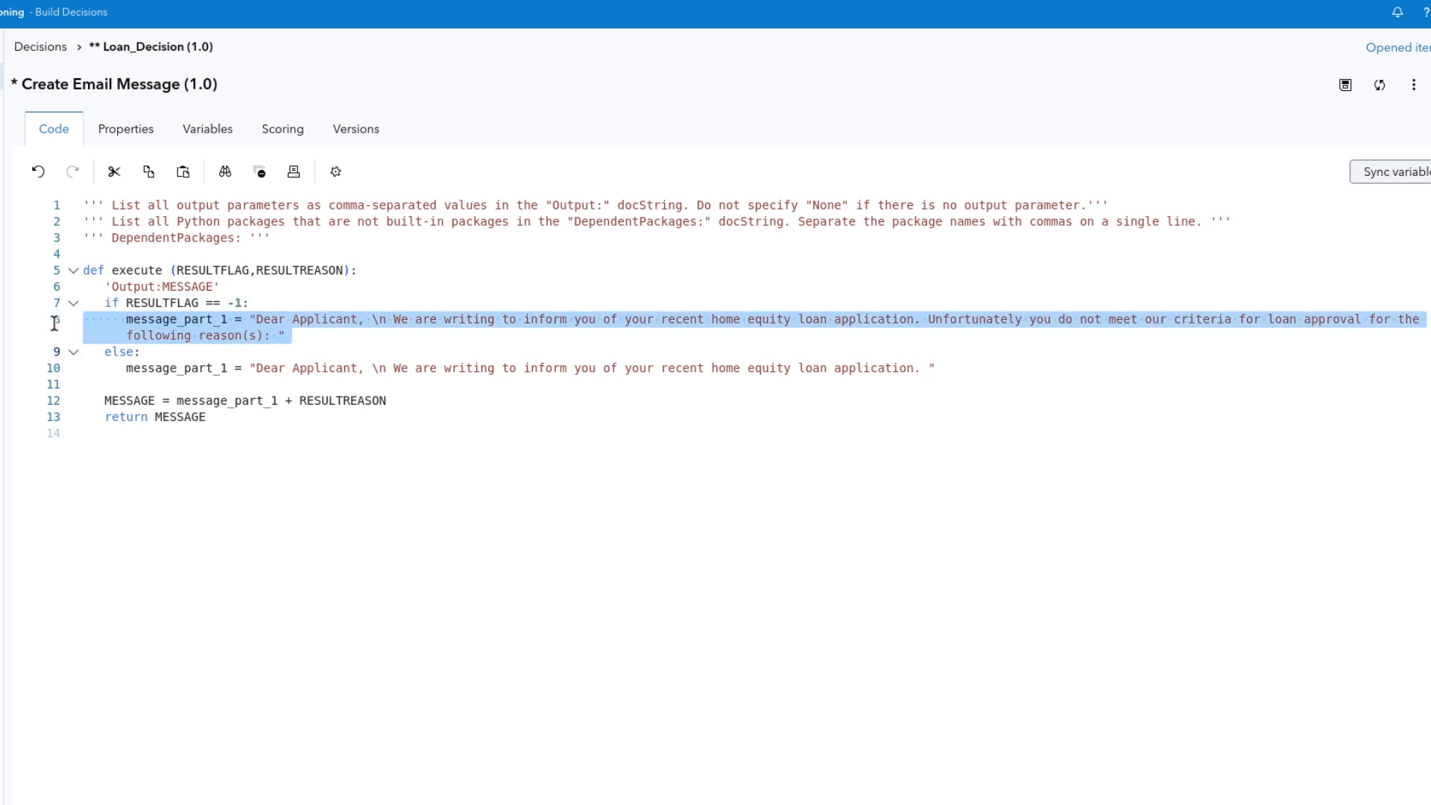
click(53, 372)
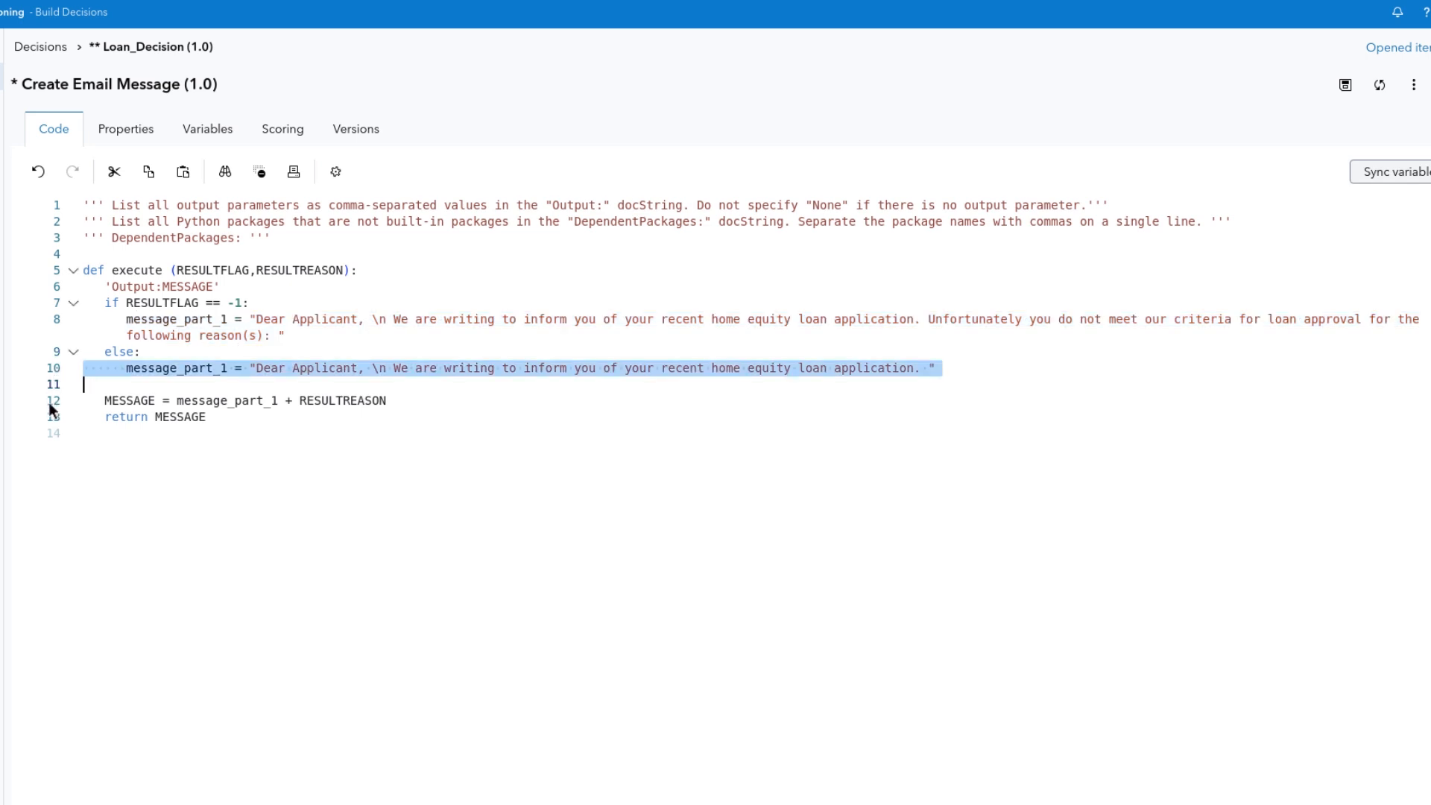
click(47, 401)
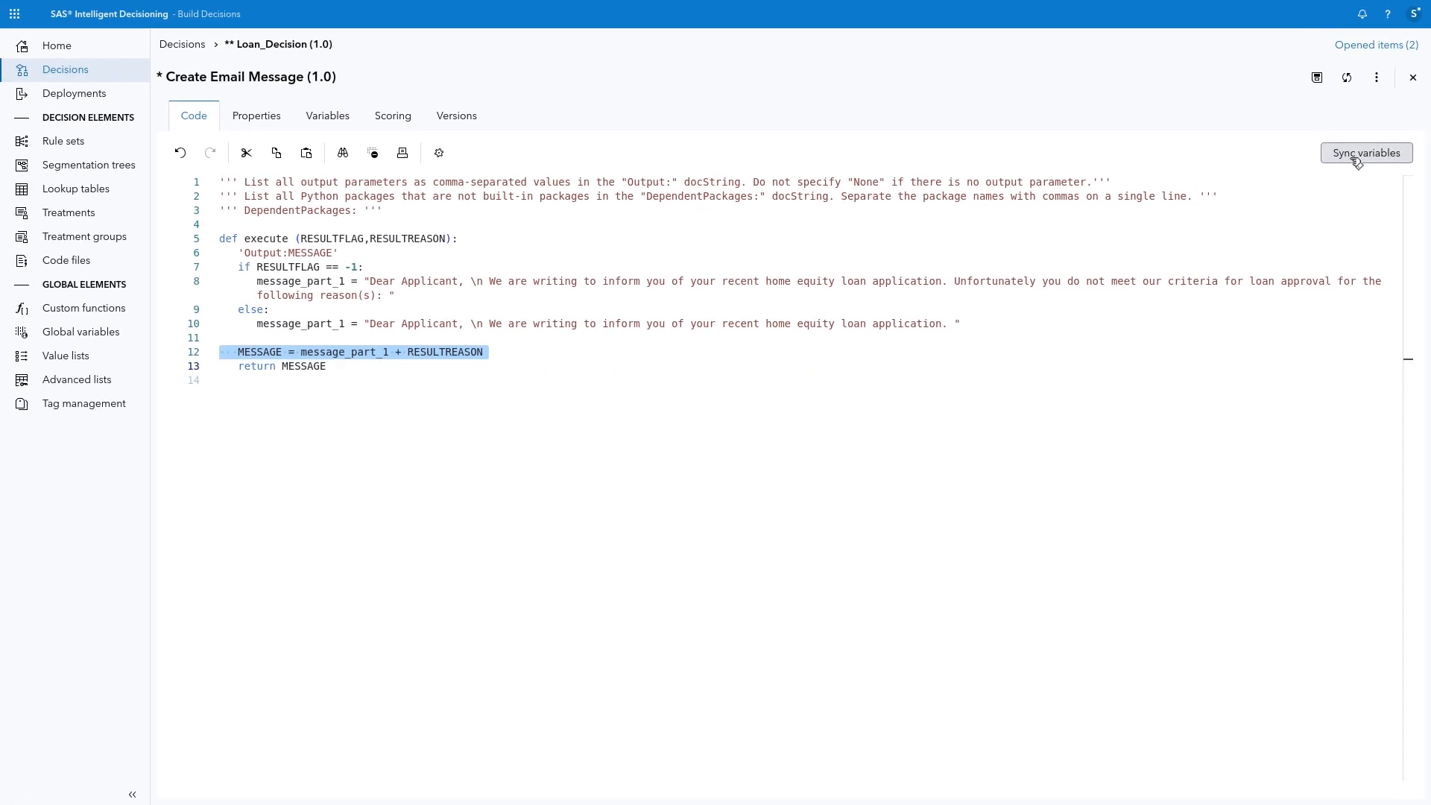
click(1357, 156)
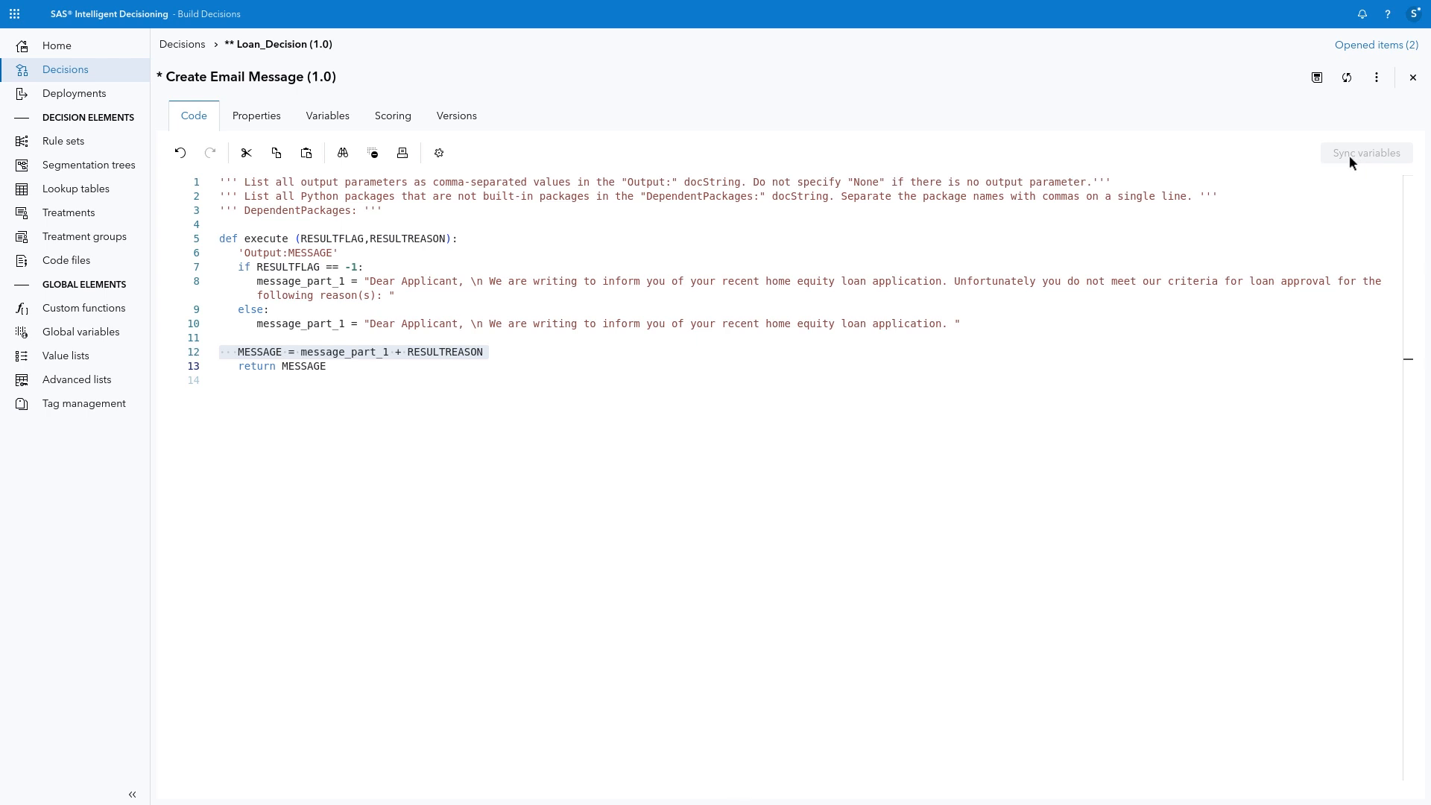
Step: Change the data type of the RESULTFLAG variable in Create Email Message to Integer
click(337, 119)
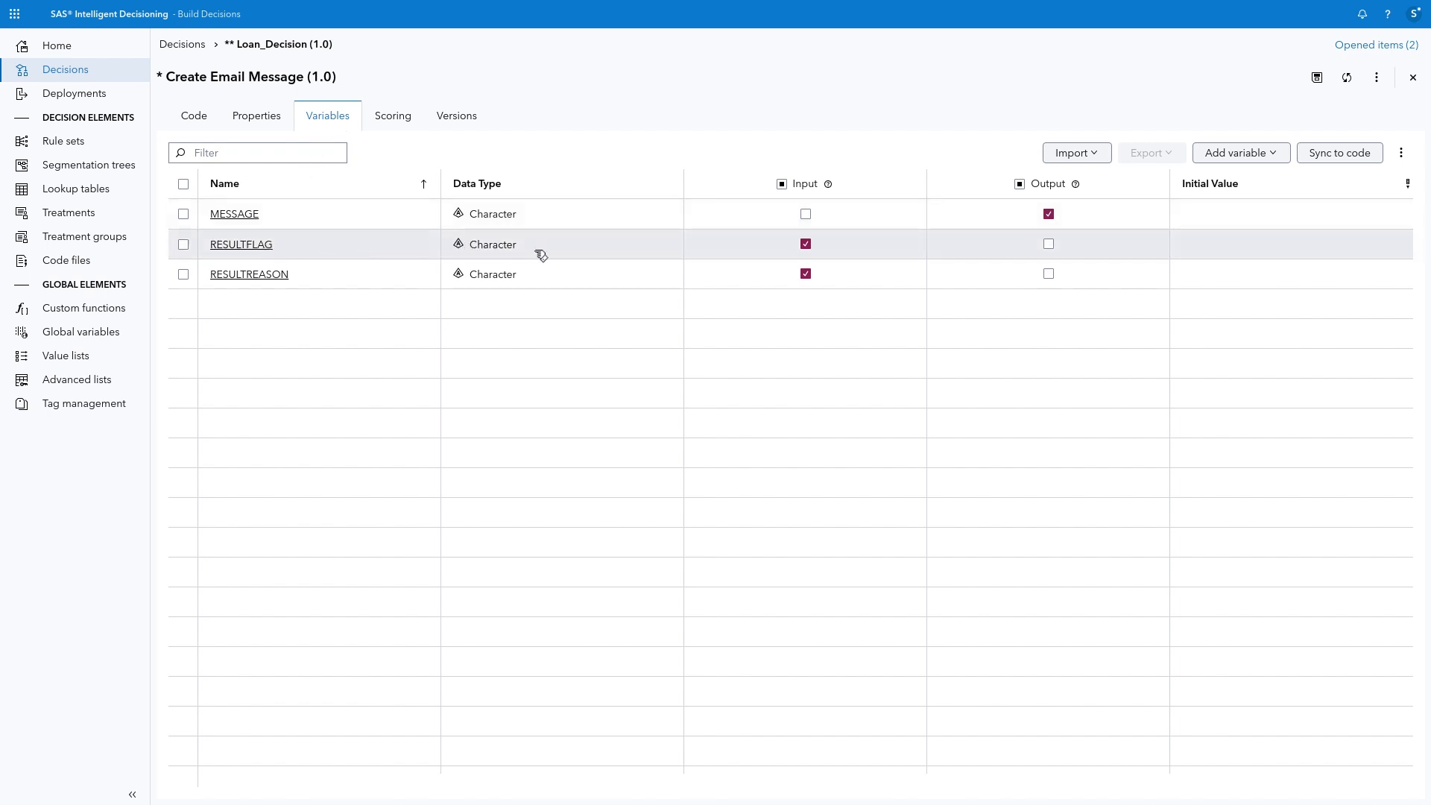
click(263, 248)
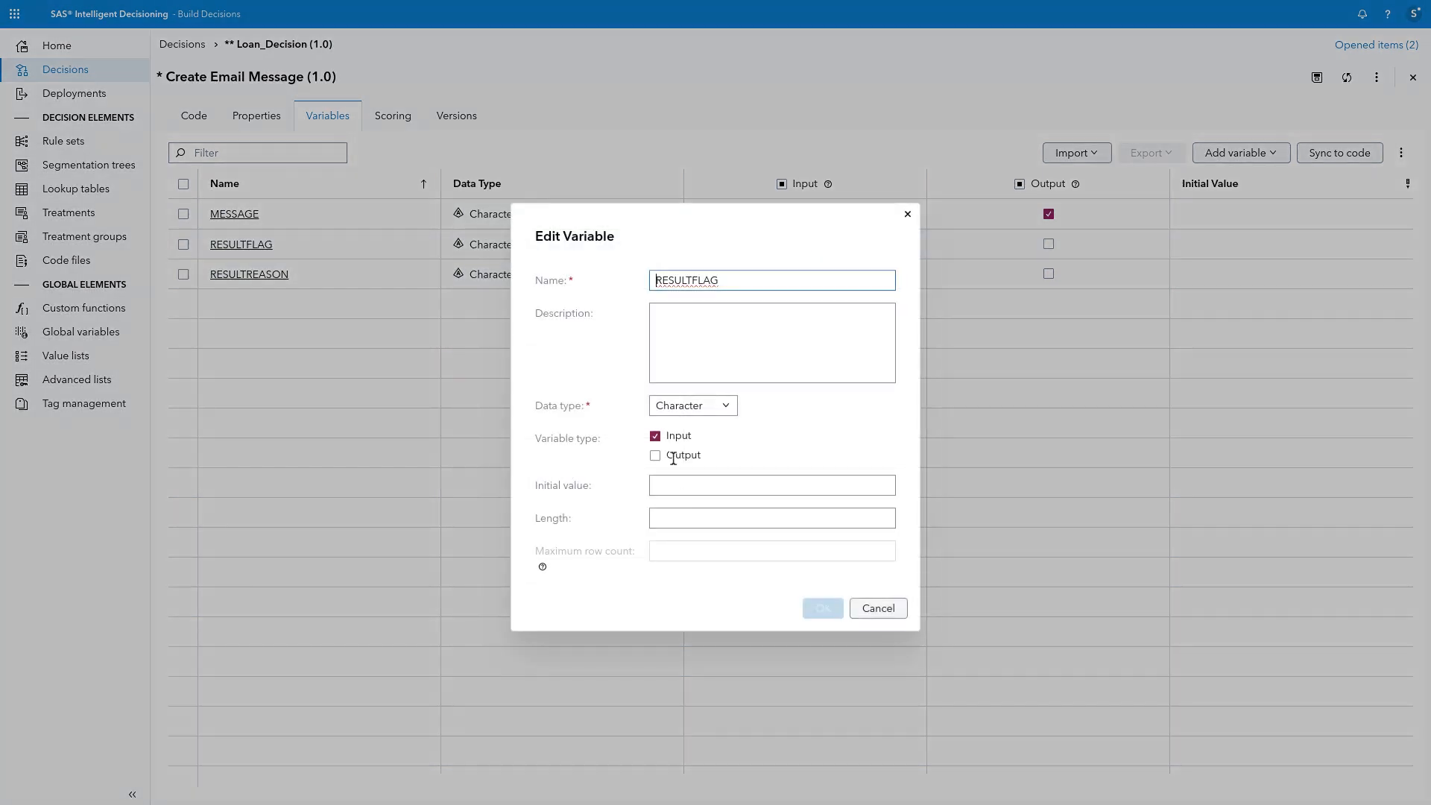
click(686, 407)
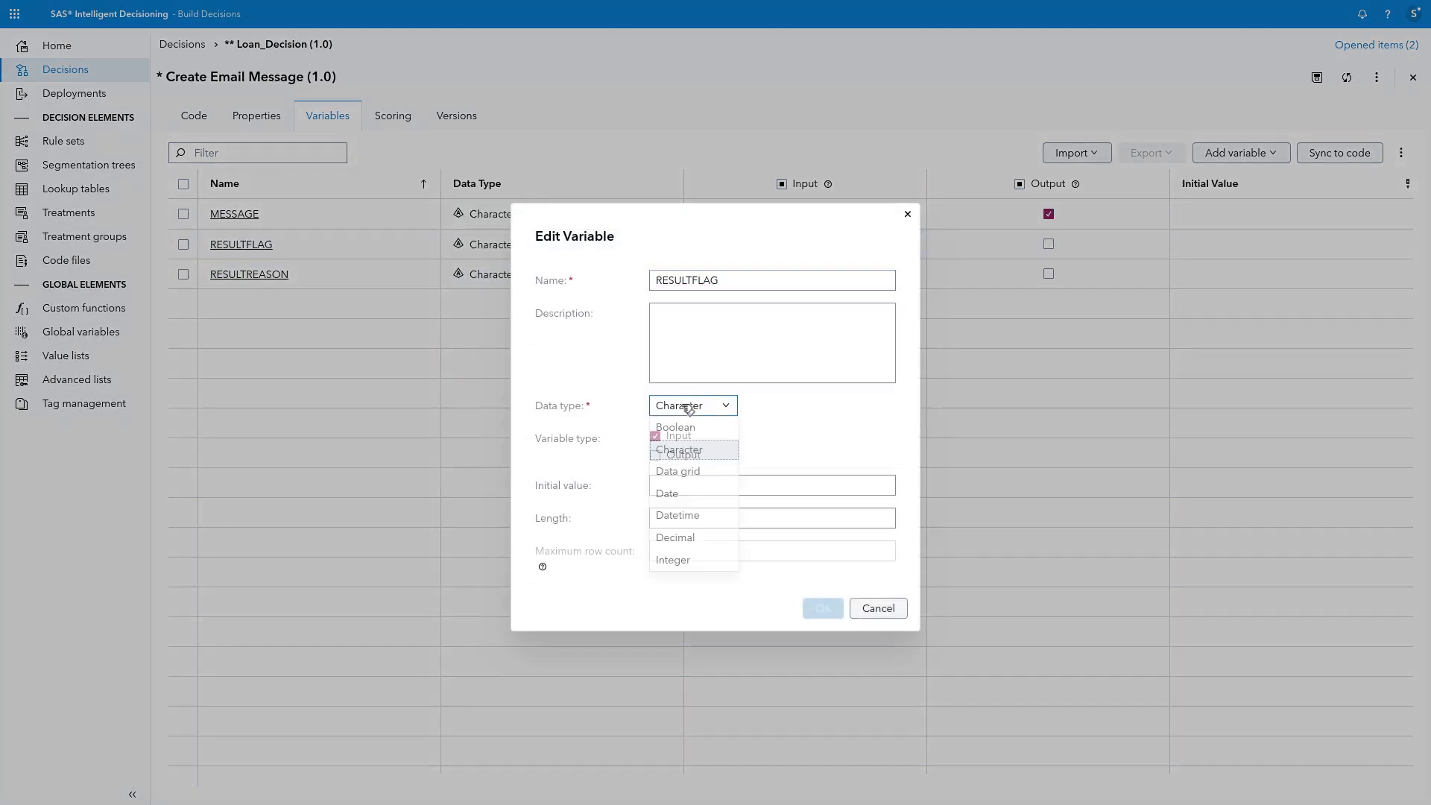
click(678, 564)
click(823, 609)
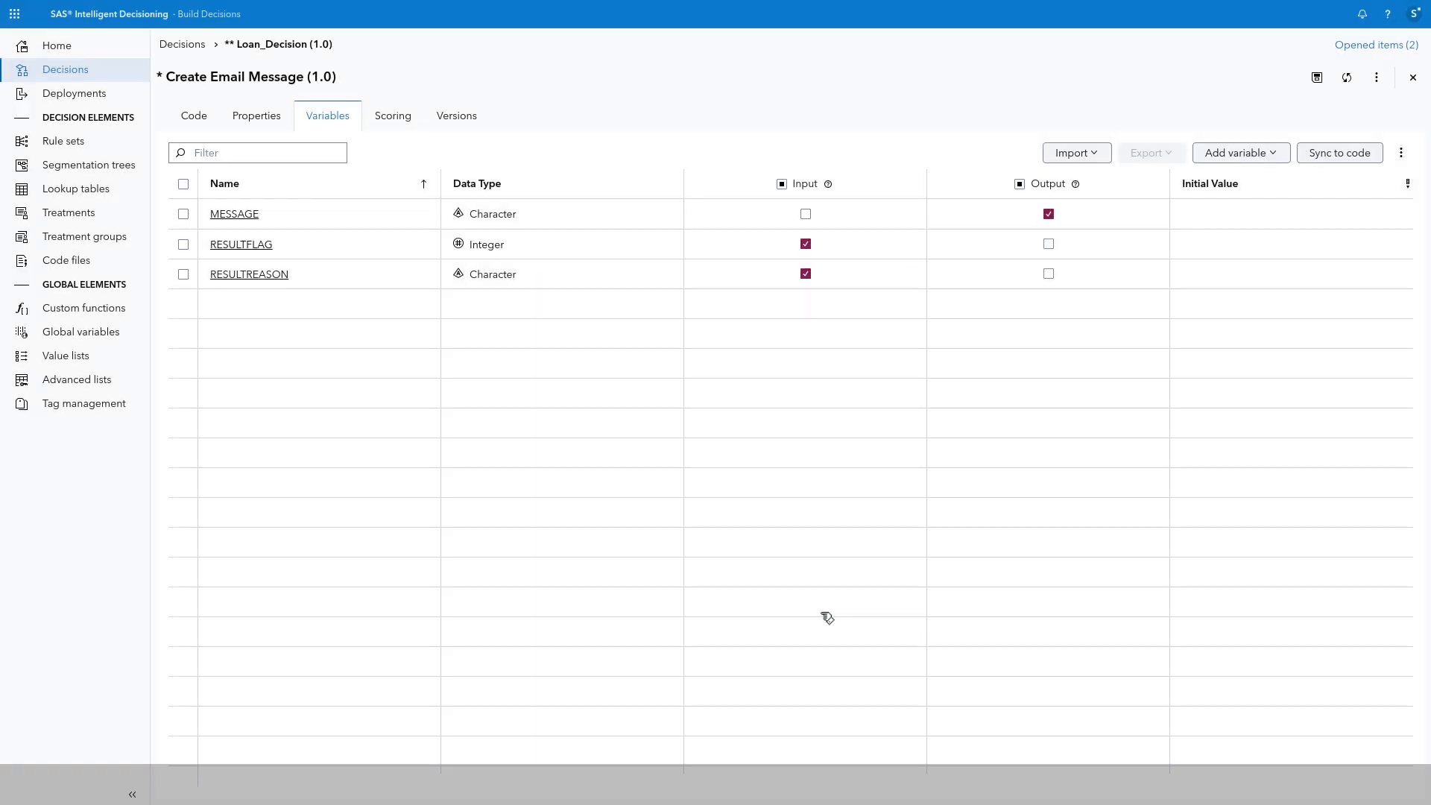
Step: Set the length of the MESSAGE output variable to 500
click(246, 217)
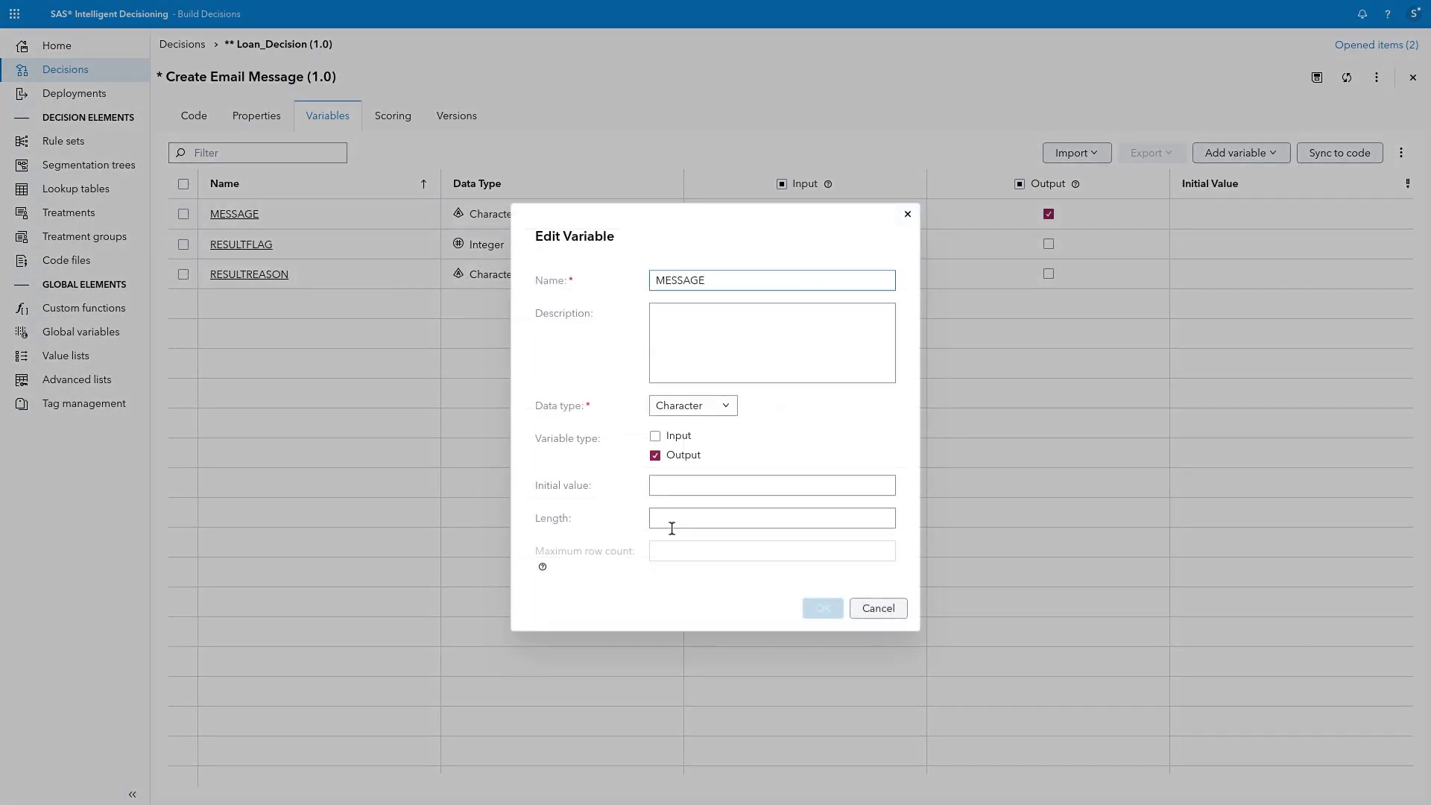
click(670, 521)
text(500)
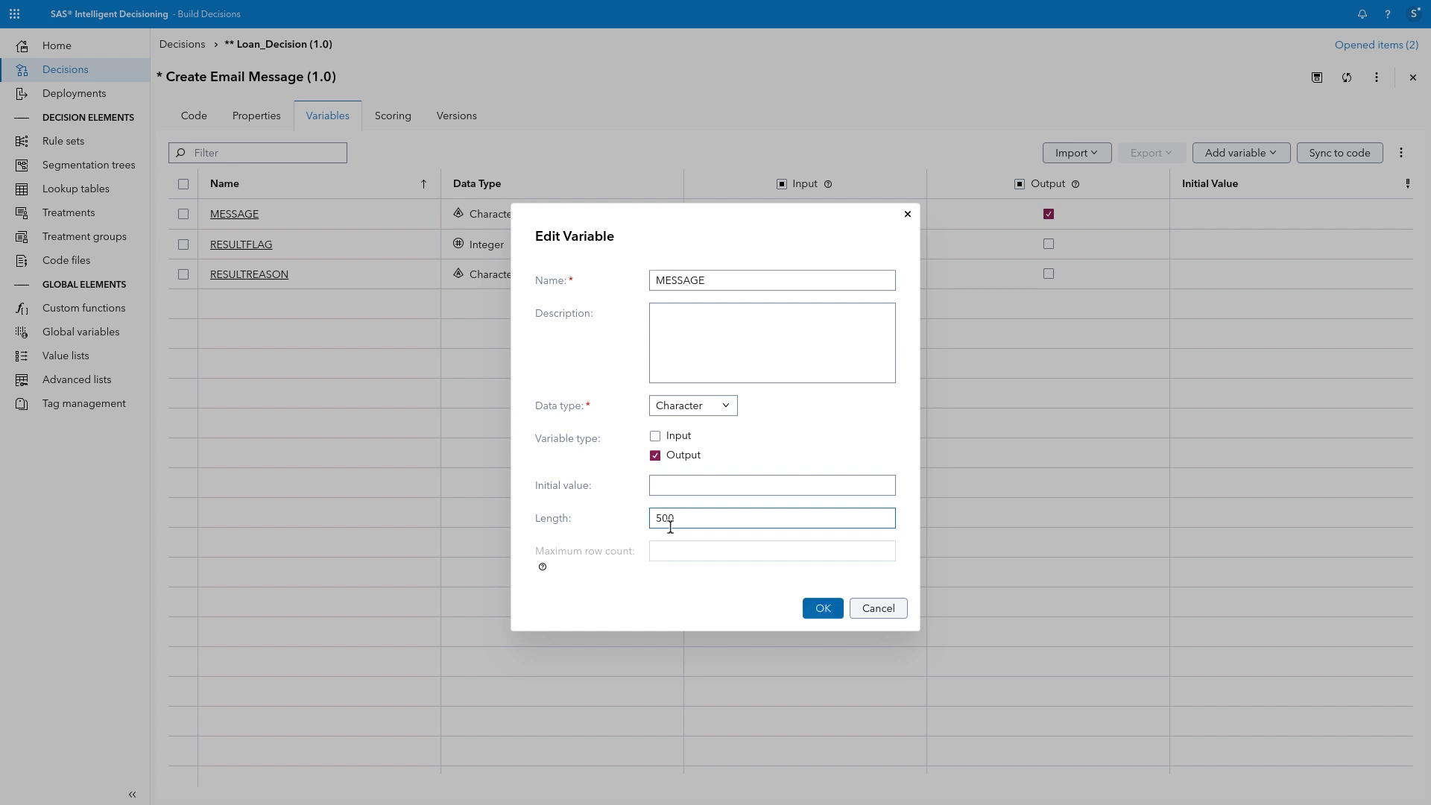
click(823, 608)
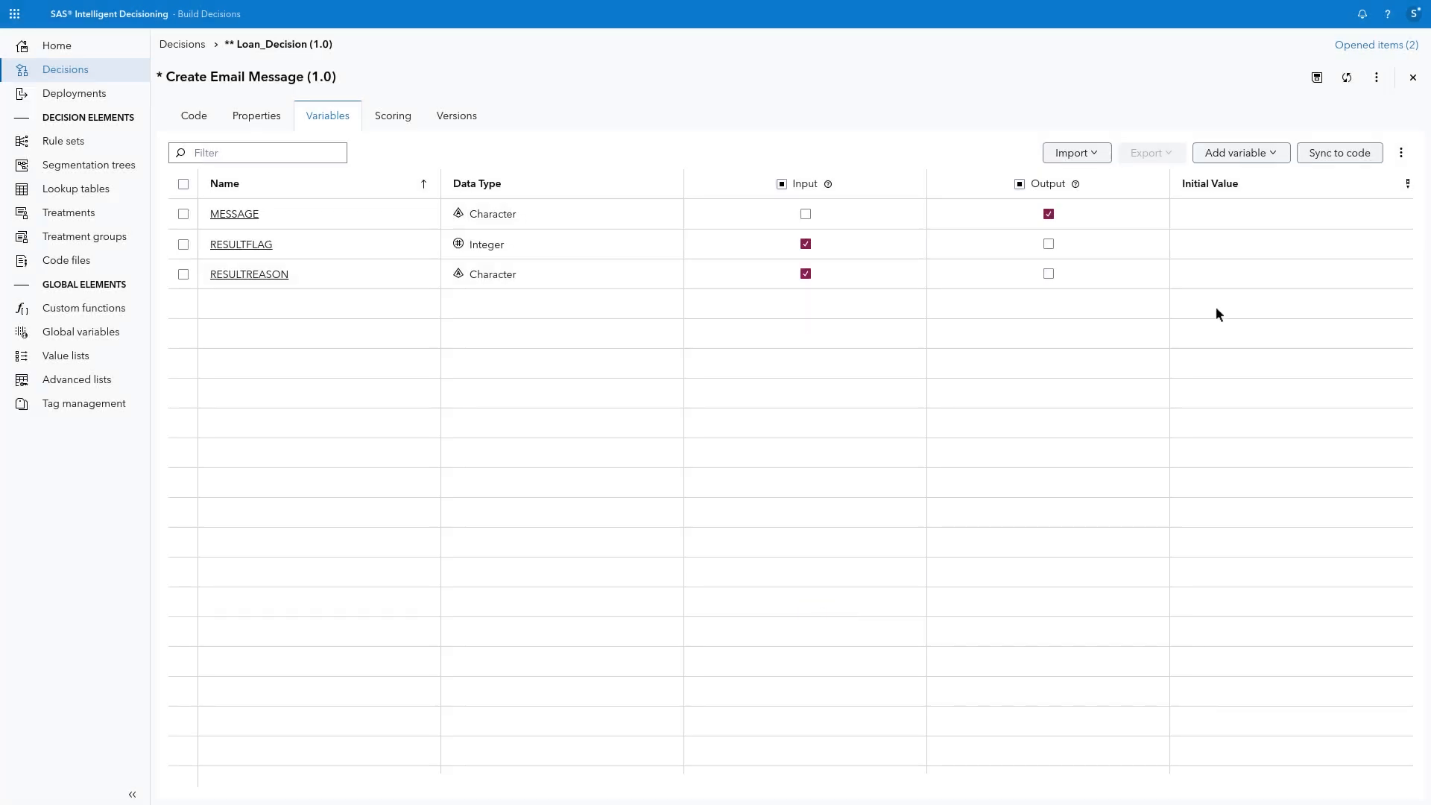
Step: Sync the edited variables to the code and save Create Email Message, choosing Variables as the most up-to-date source
click(1368, 158)
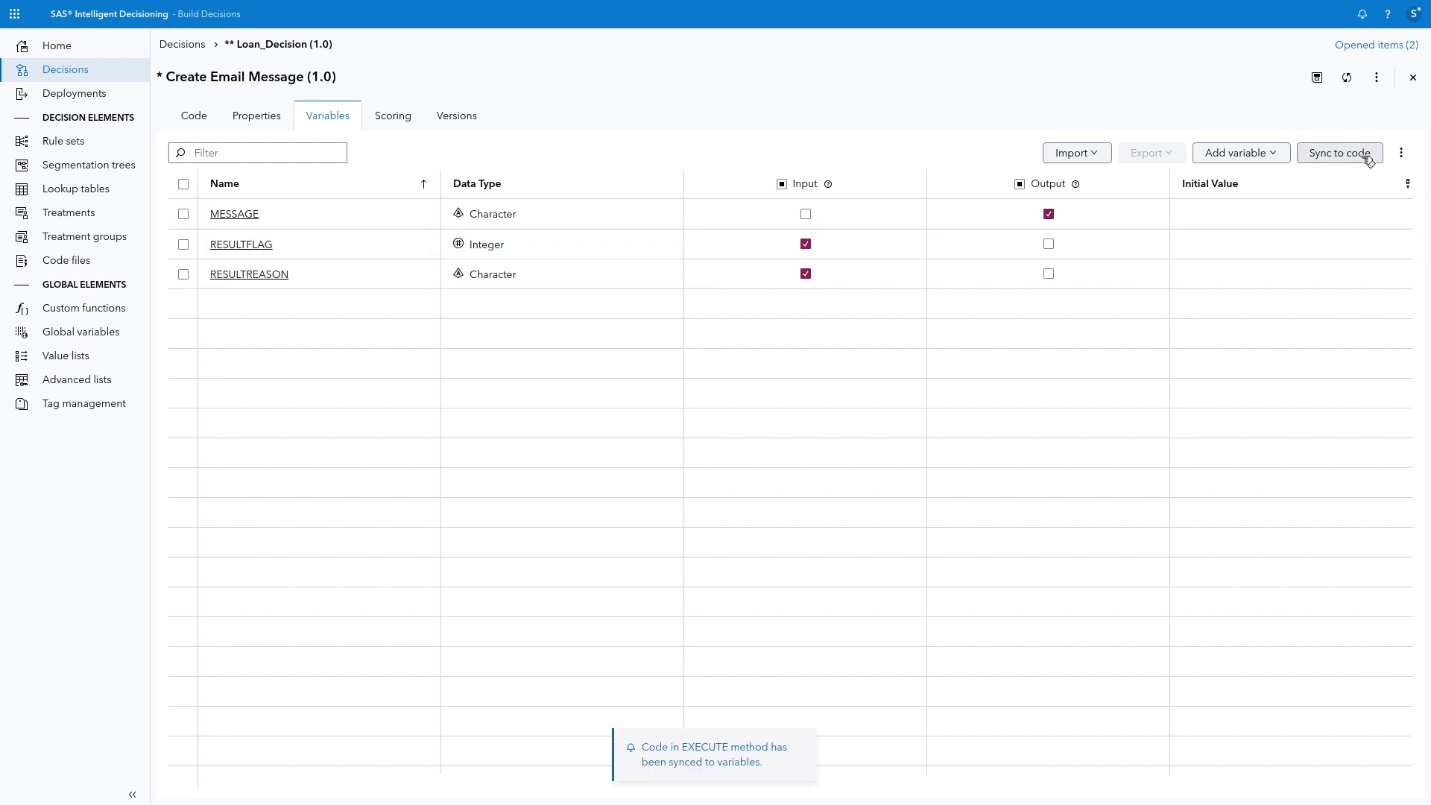
click(1318, 82)
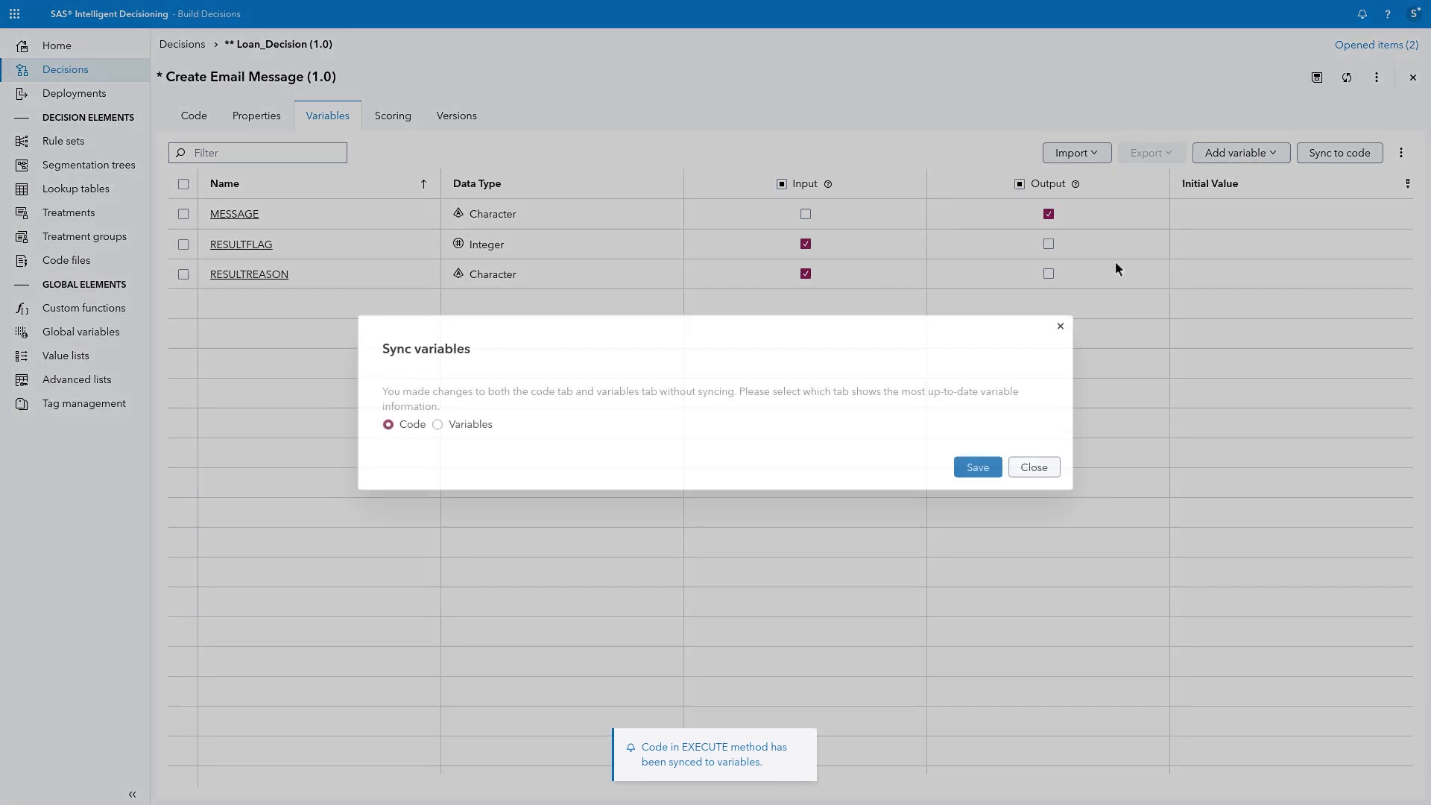
click(439, 425)
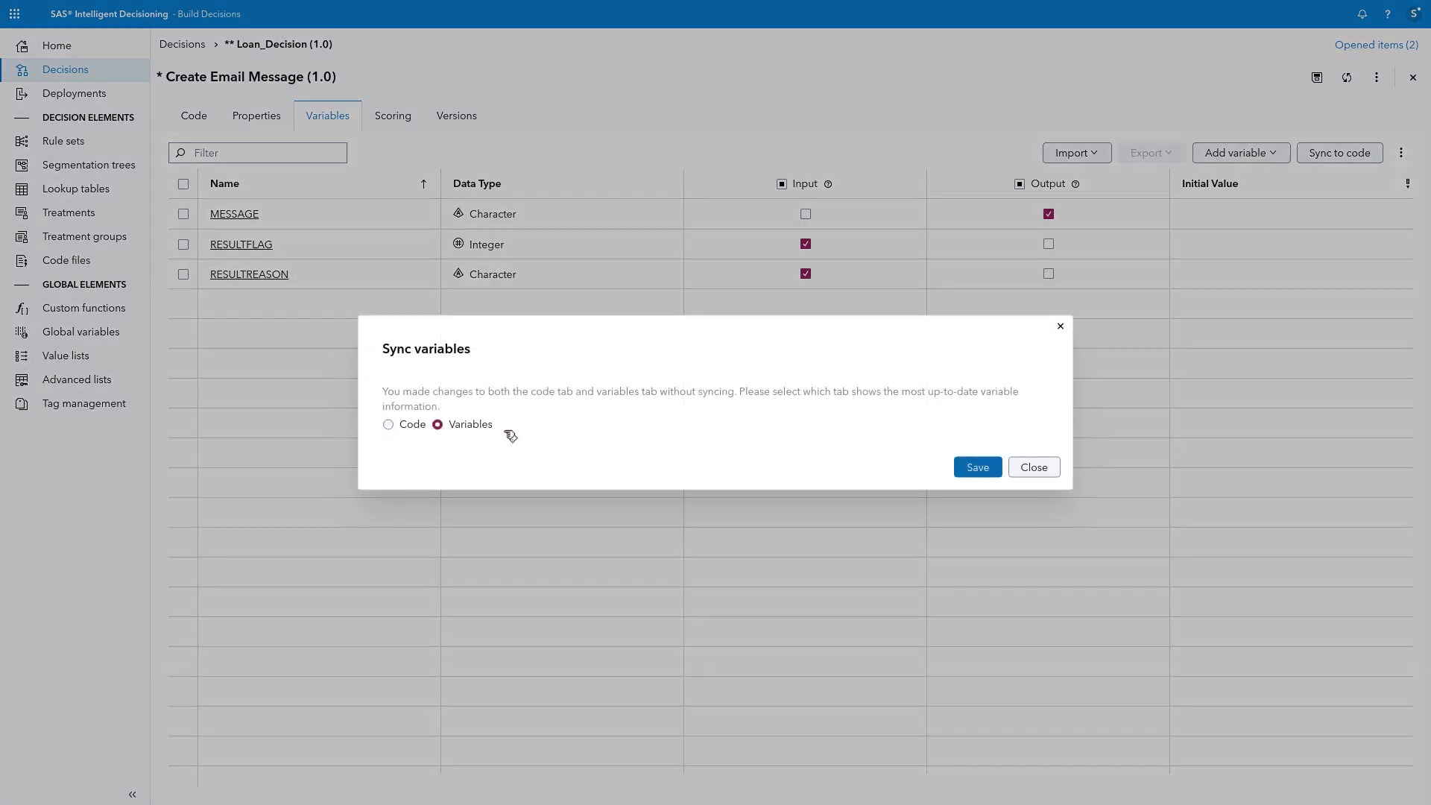
click(997, 469)
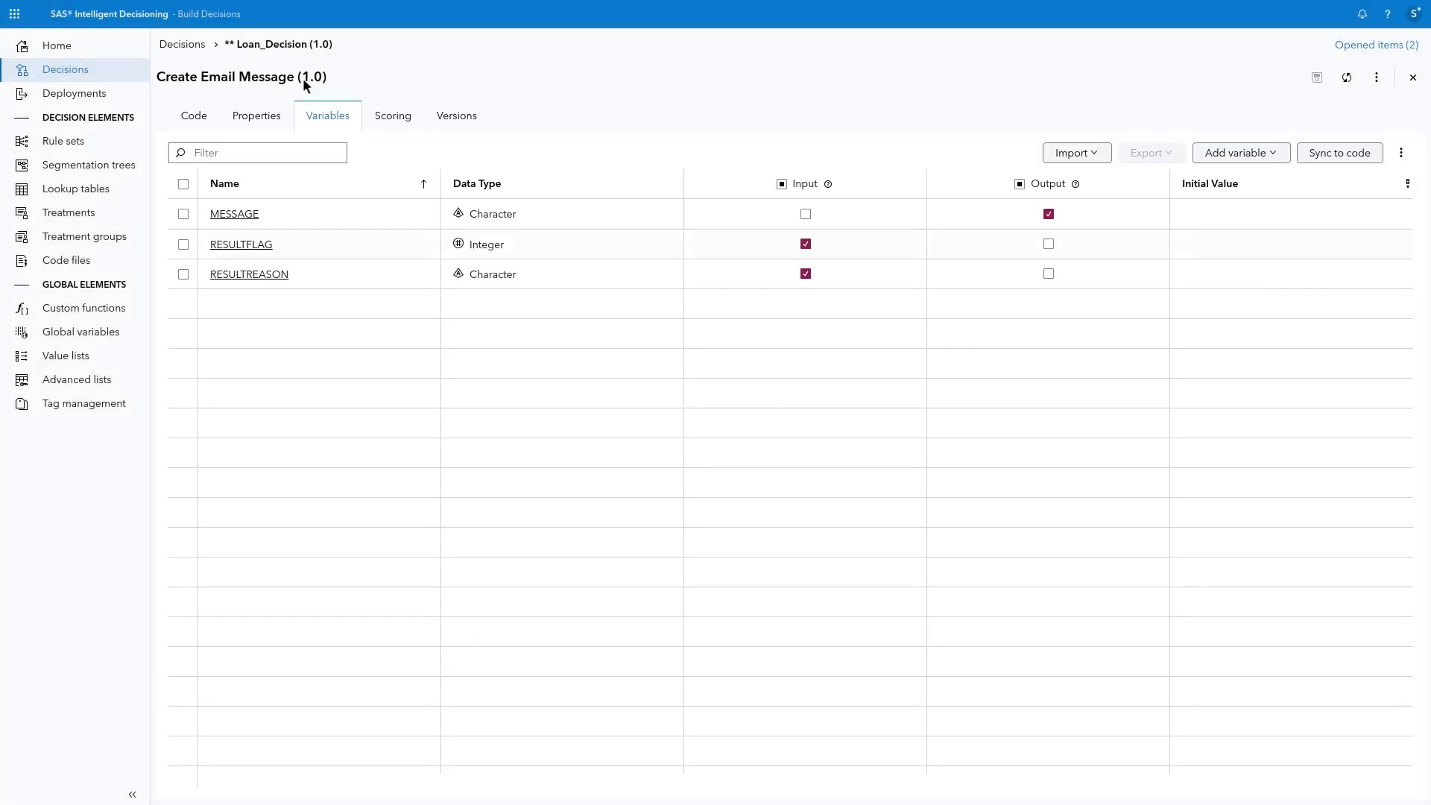
Step: Return to the Loan_Decision decision flow, and save and validate the decision
click(280, 45)
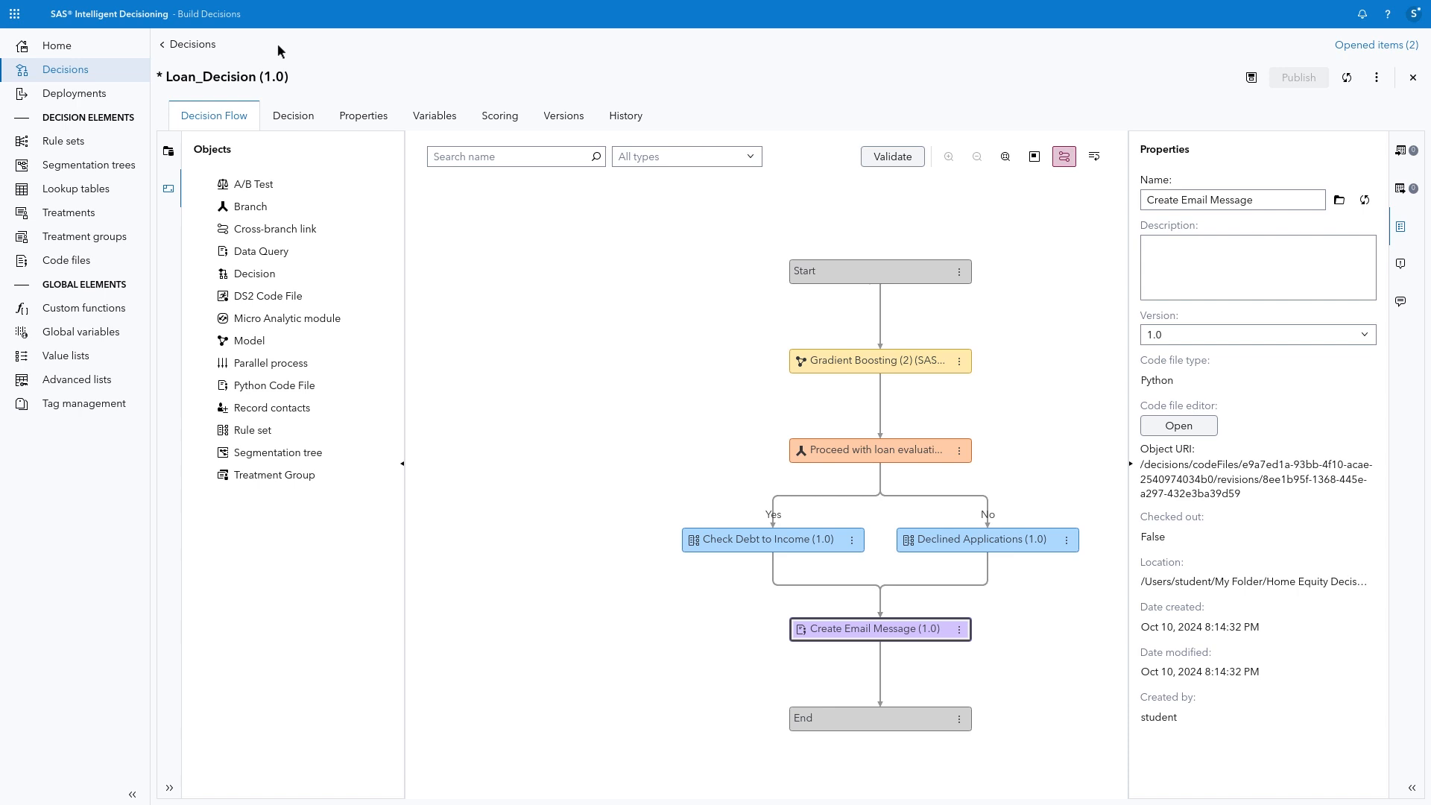
click(885, 159)
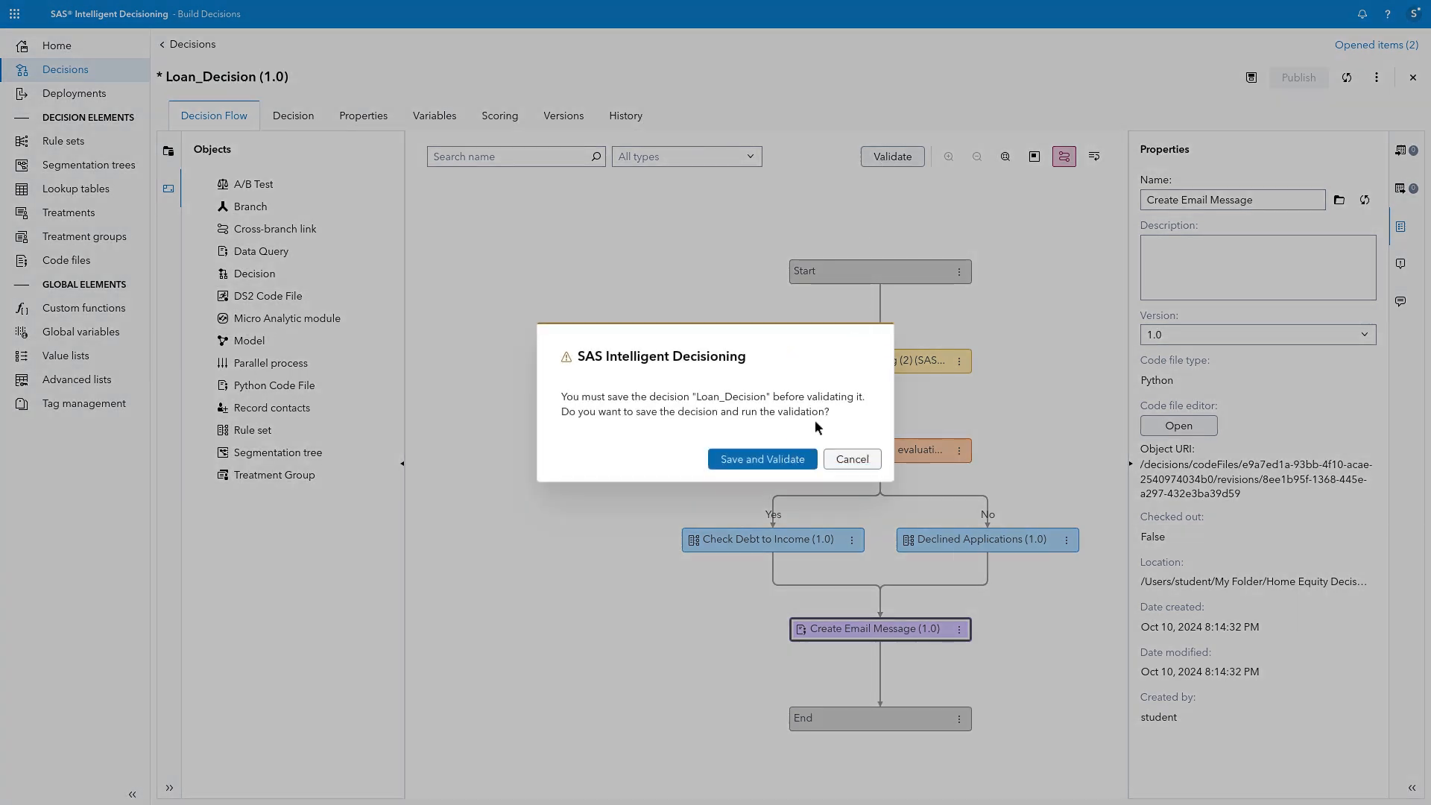
click(800, 466)
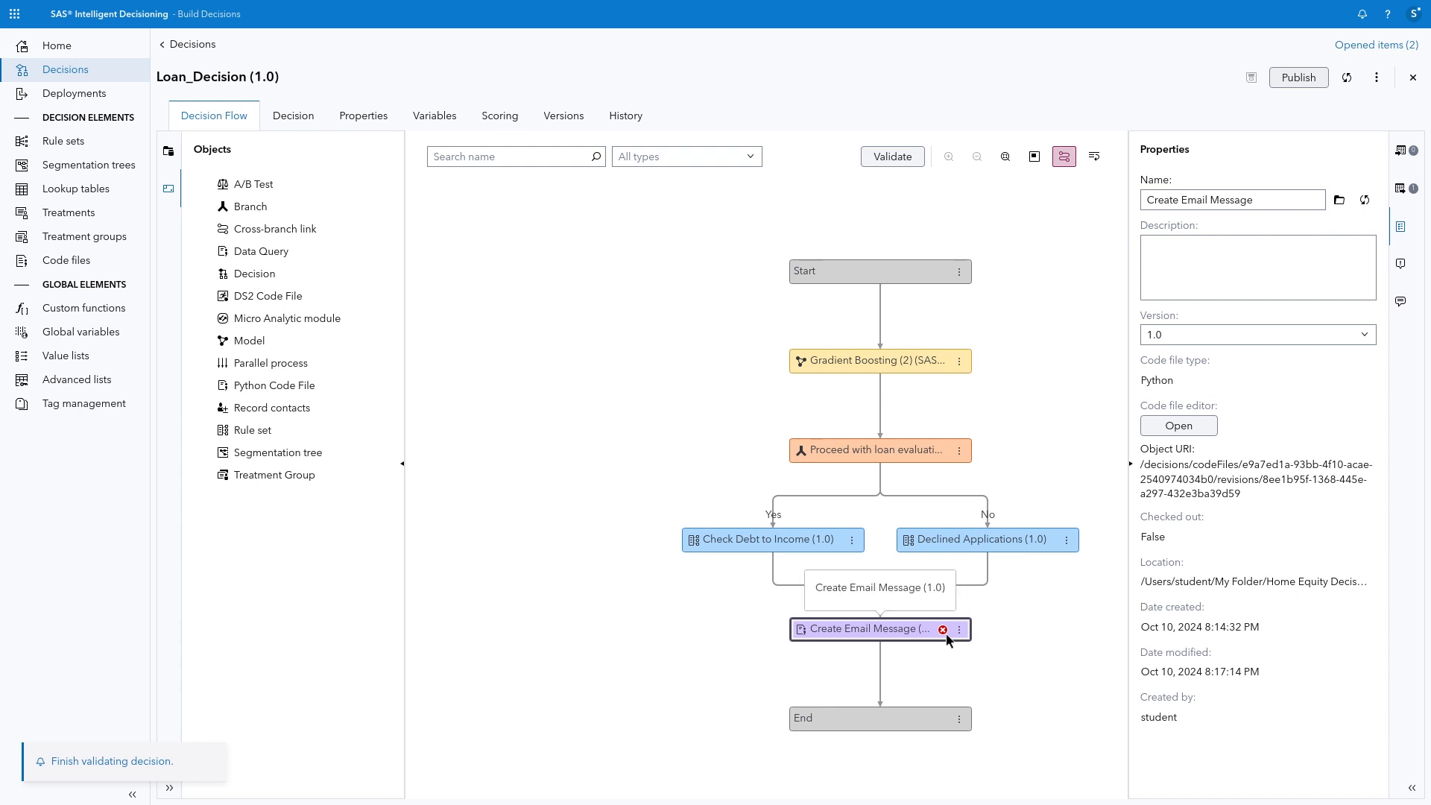
Step: Add the missing decision variable MESSAGE from the Create Email Message node to Loan_Decision
click(1376, 78)
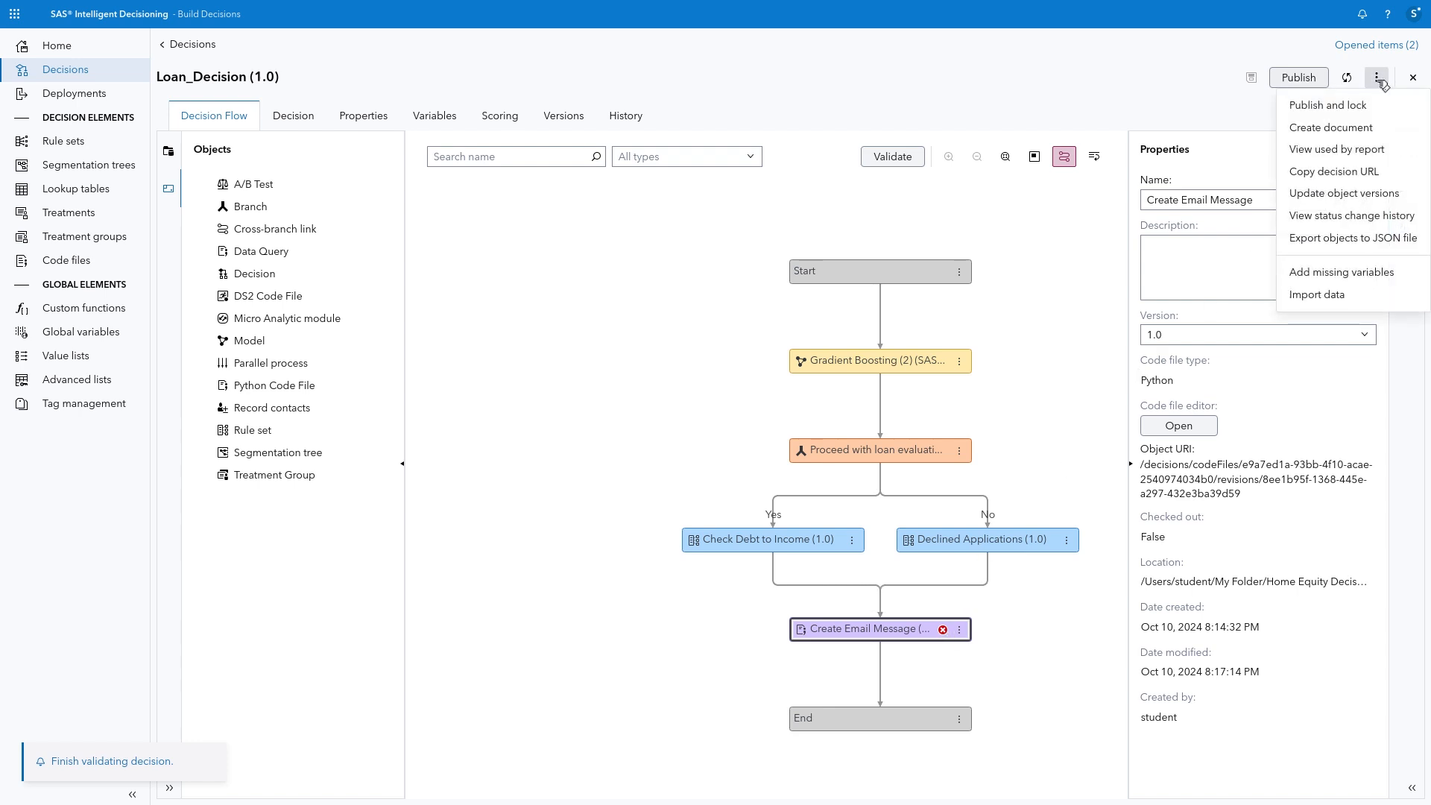
click(1342, 273)
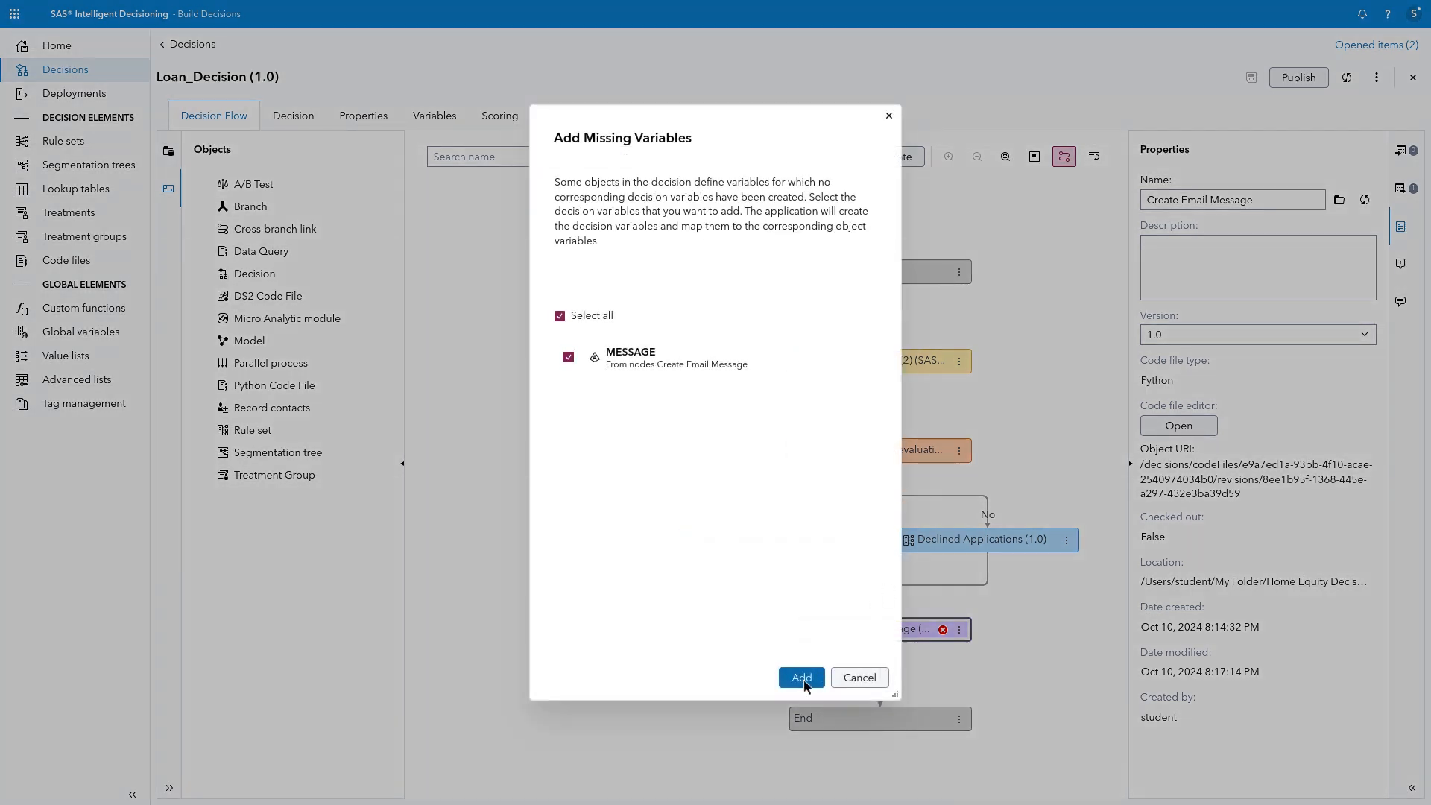
click(802, 678)
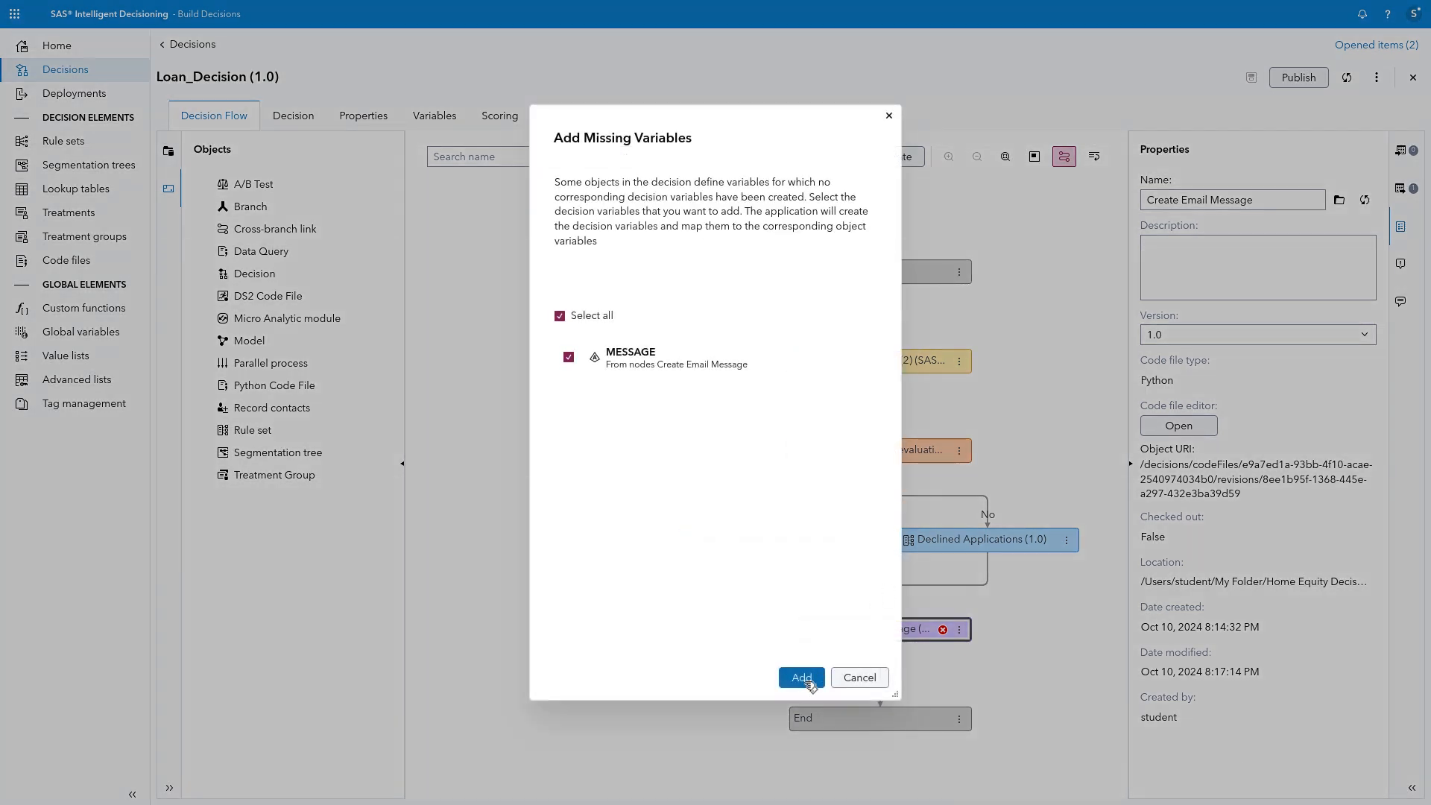